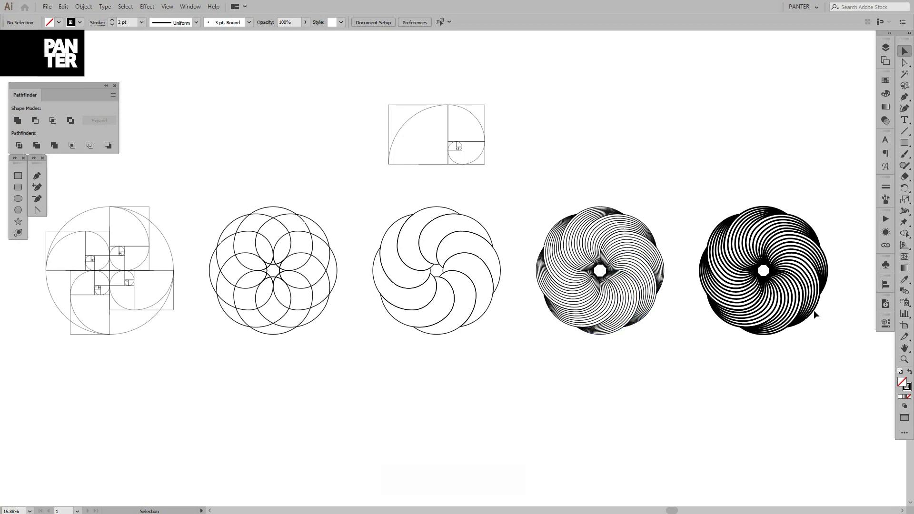
left_click(750, 267)
left_click(783, 186)
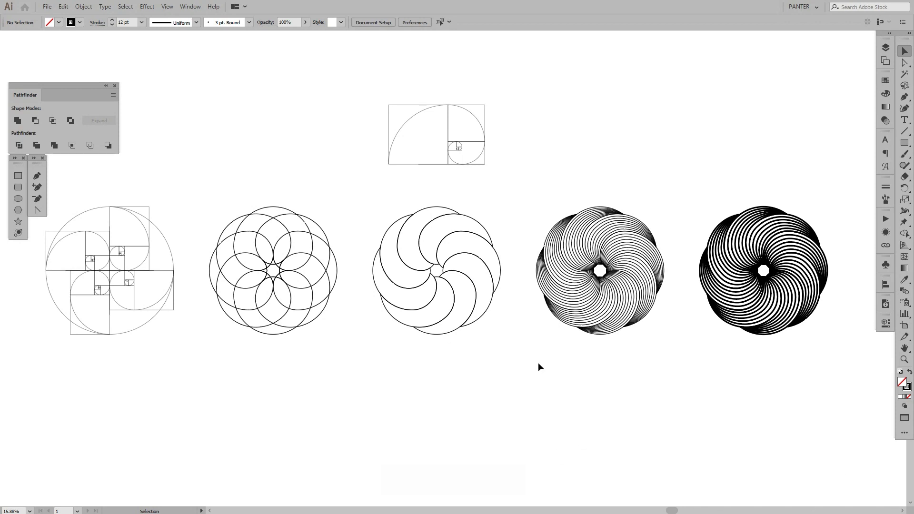
left_click_drag(174, 192, 45, 352)
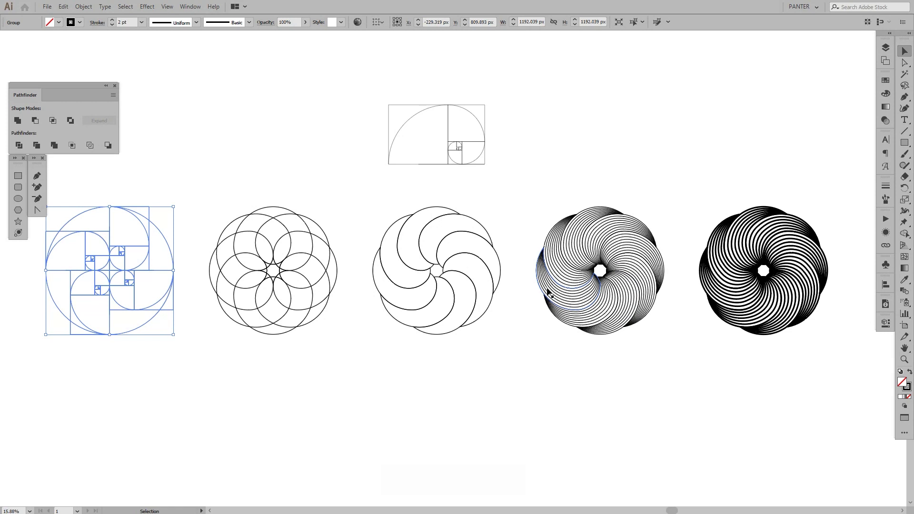
left_click_drag(506, 176, 357, 71)
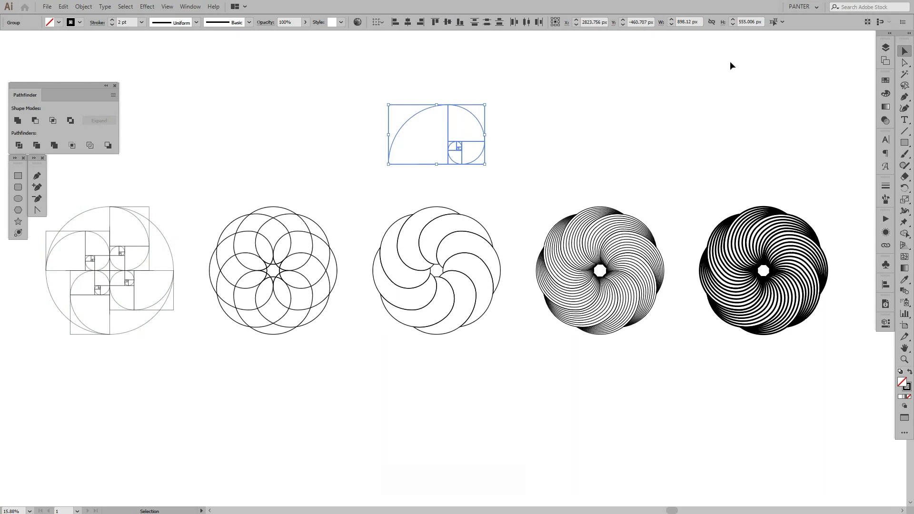
left_click(535, 132)
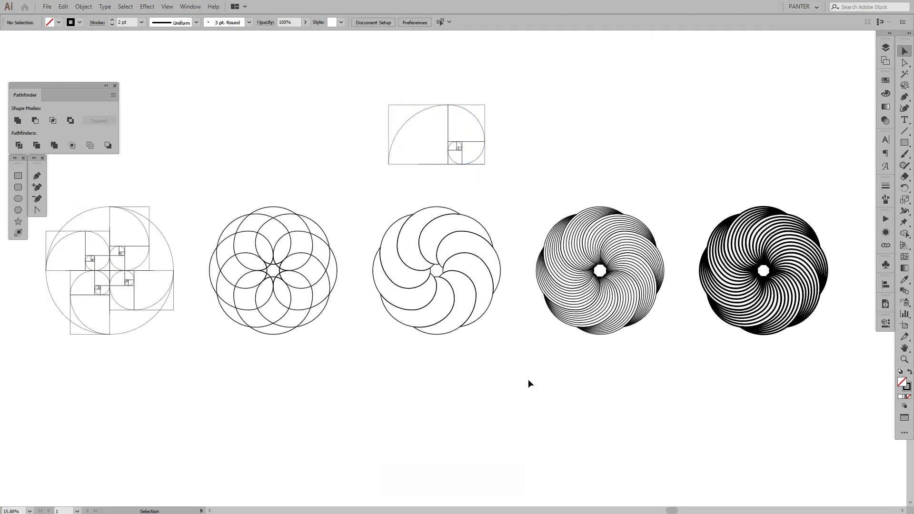
- Move the golden spiral construction into the empty canvas area below the row of finished circular artworks
left_click_drag(540, 174, 507, 257)
key("space")
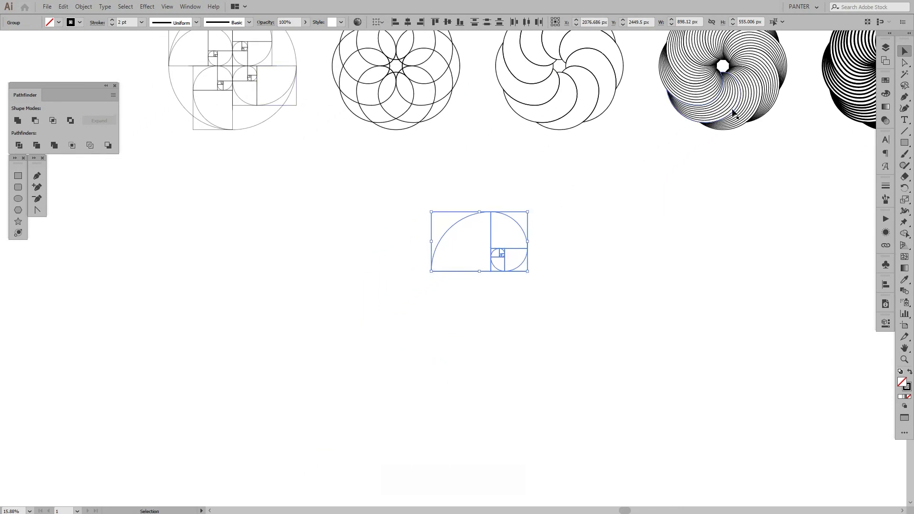
left_click_drag(502, 250, 395, 332)
key("space")
left_click_drag(517, 247, 420, 383)
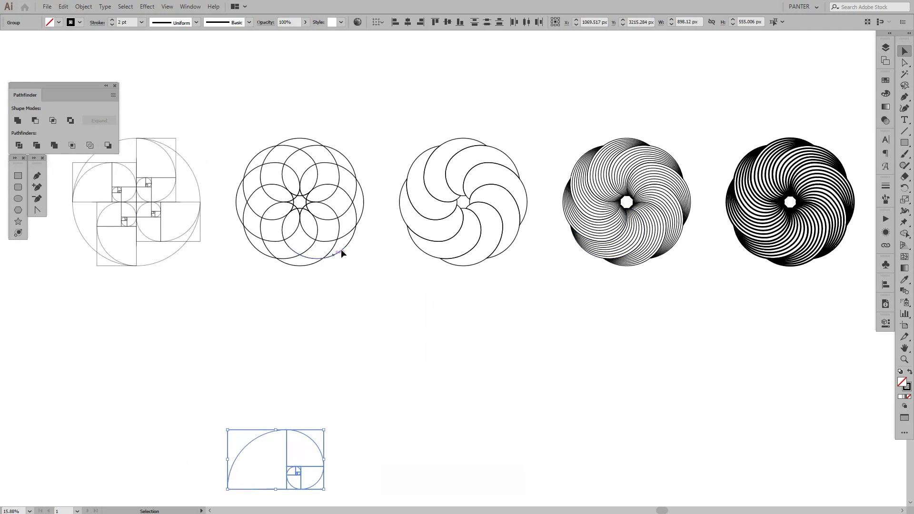
key("space")
left_click_drag(489, 362, 524, 291)
key("space")
left_click_drag(450, 400, 501, 238)
key("alt")
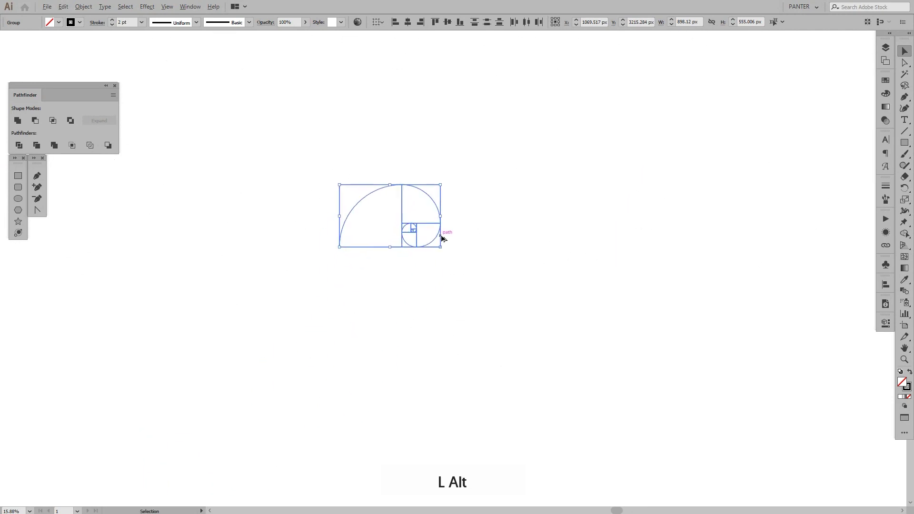
scroll(442, 237, "up", 3)
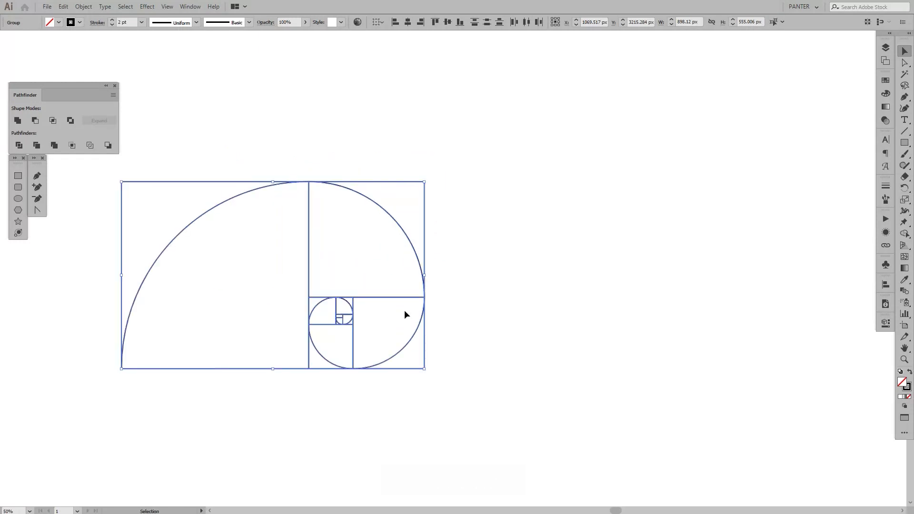
- Duplicate the golden spiral construction horizontally, leaving a gap between the original and the copy
left_click_drag(399, 298, 694, 301)
key("ctrl+z")
key("space")
left_click_drag(345, 285, 673, 288)
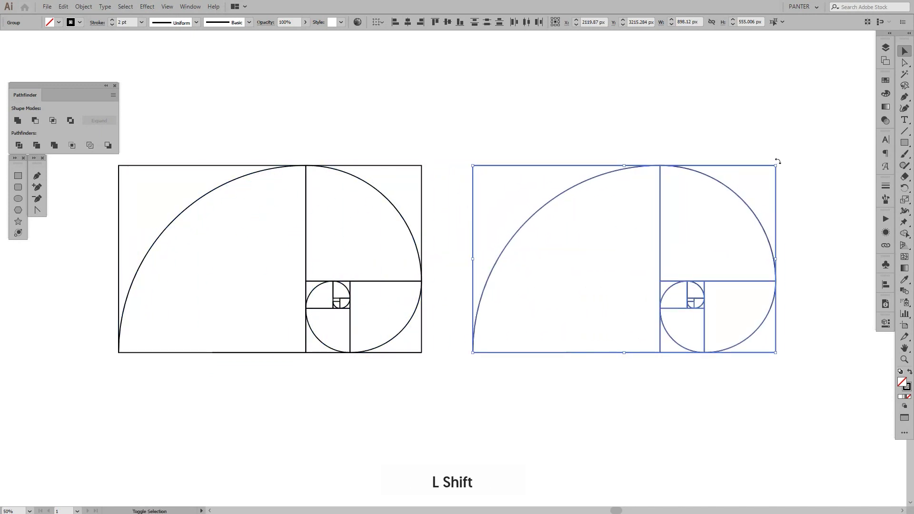
- Rotate the copied spiral 90° clockwise and snap its lower-left corner to the original's lower-right corner
left_click_drag(777, 162, 753, 379)
scroll(426, 355, "up", 2)
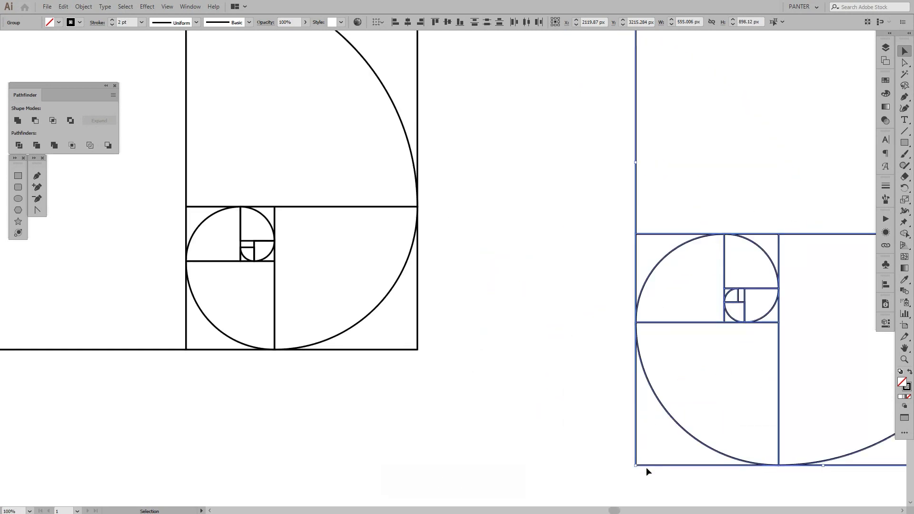
left_click_drag(639, 465, 480, 275)
scroll(454, 372, "down", 3)
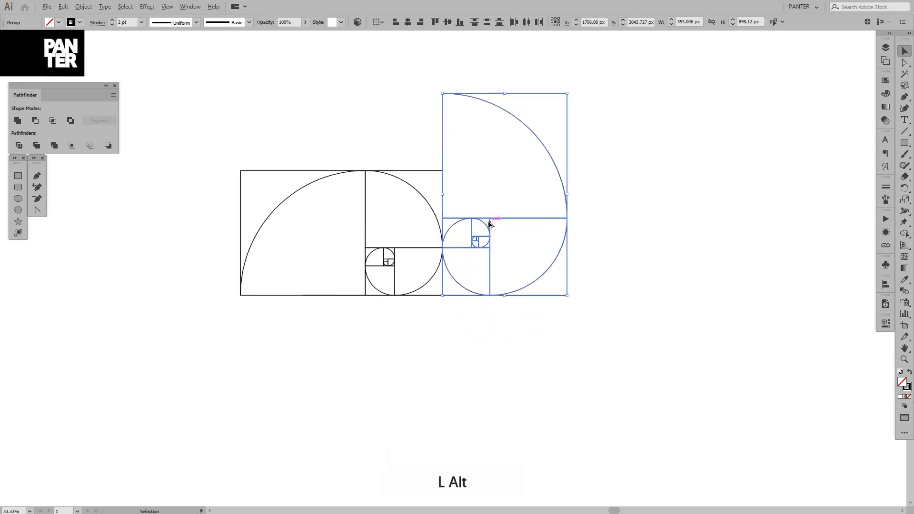
- Add a third spiral copy rotated another 90° clockwise, with its upper-left corner snapped to the corner shared by the first two
left_click_drag(491, 224, 632, 325)
left_click_drag(708, 190, 557, 265)
scroll(554, 265, "up", 2)
left_click_drag(604, 198, 409, 316)
left_click(640, 222)
left_click_drag(637, 202, 428, 327)
scroll(320, 346, "up", 5)
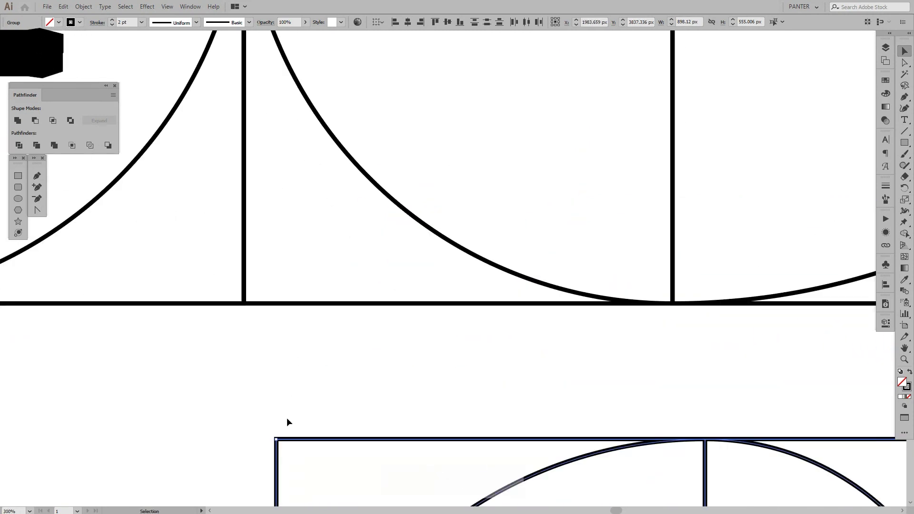
left_click_drag(292, 443, 230, 327)
scroll(268, 314, "down", 5)
- Add a fourth spiral copy rotated another 90° clockwise, snapping its upper-right corner to the shared centre to complete the pinwheel
left_click_drag(286, 329, 353, 221)
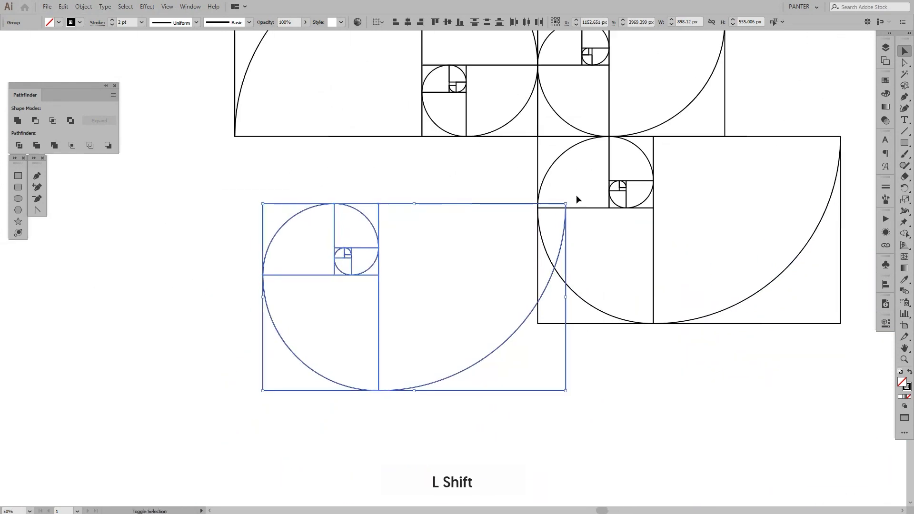
left_click_drag(568, 202, 512, 369)
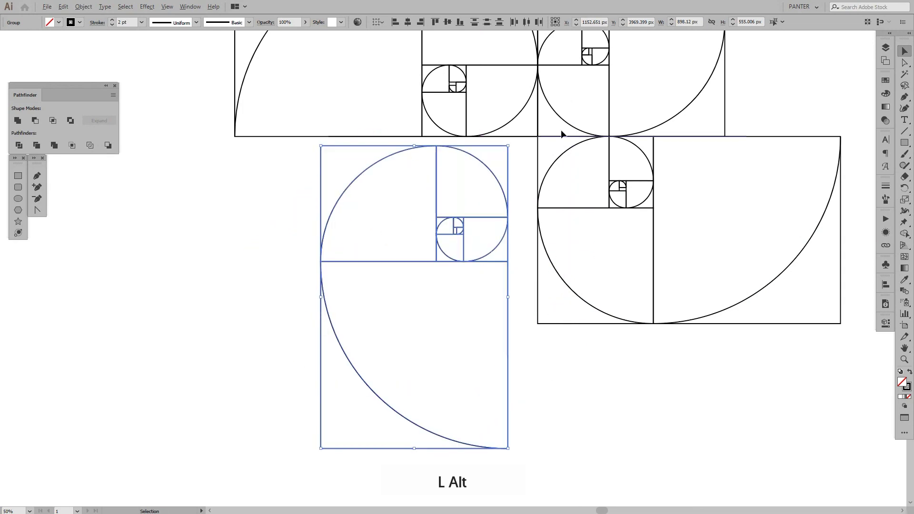
scroll(482, 169, "up", 5)
scroll(384, 200, "up", 2)
left_click_drag(266, 297, 626, 181)
left_click(680, 135)
scroll(658, 163, "down", 5)
scroll(504, 216, "down", 3)
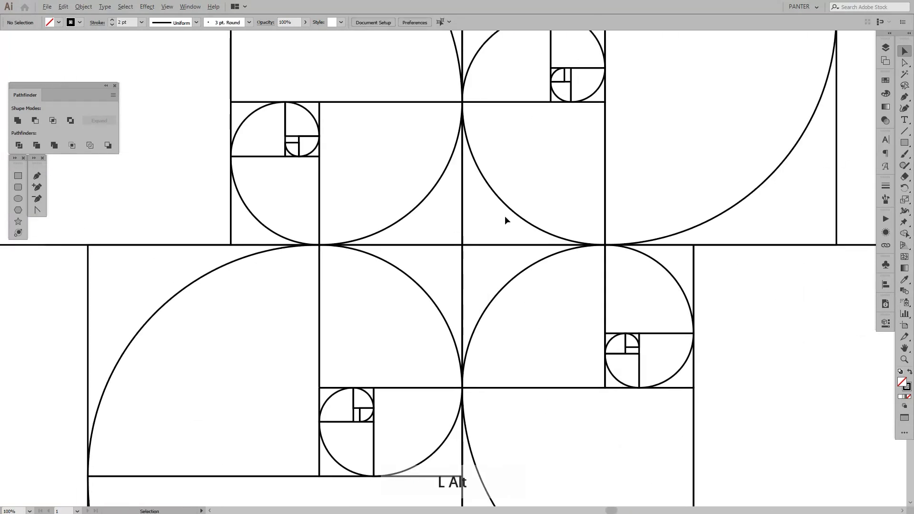
- Scale the whole four-spiral pinwheel down to about 1192 px wide and reposition it in the empty canvas area
mouse_move(736, 180)
left_mouse_down()
mouse_move(684, 232)
mouse_move(302, 372)
left_mouse_up()
scroll(527, 317, "down", 4)
scroll(528, 314, "up", 3)
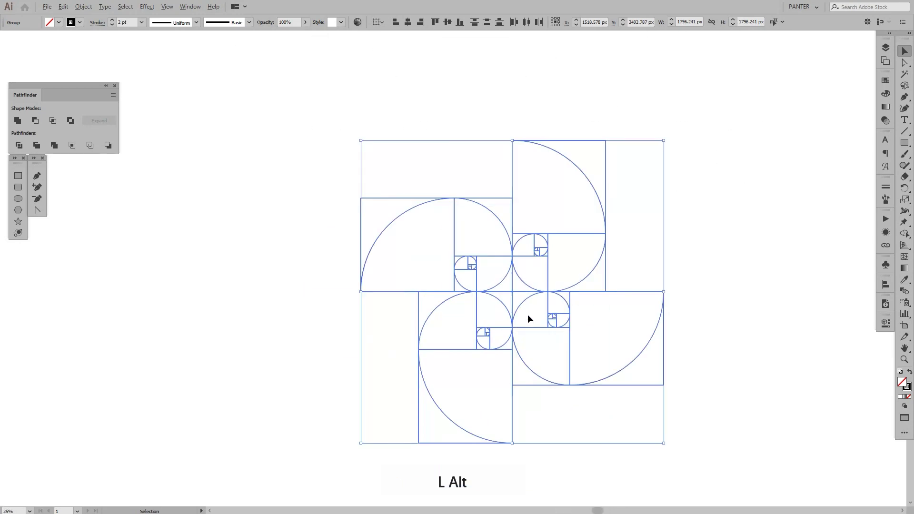
scroll(528, 314, "down", 2)
left_click_drag(575, 303, 476, 302)
scroll(412, 351, "up", 2)
key("space")
left_click(474, 300)
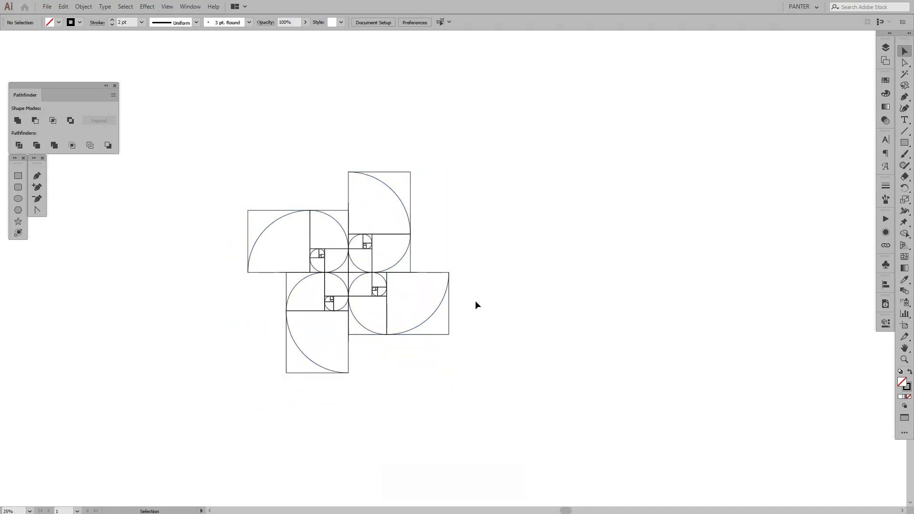
- Duplicate only the pinwheel's four spiral curves, without their rectangles, into the empty area to its right
left_click(434, 312)
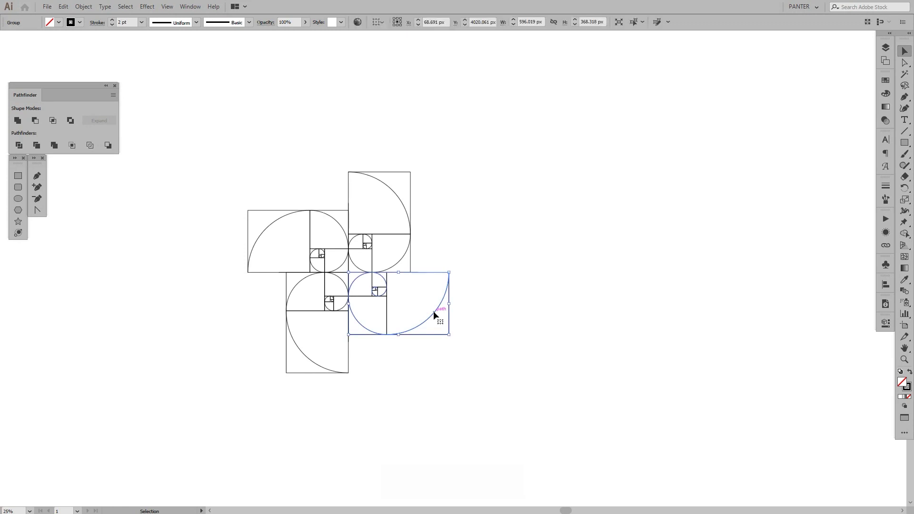
scroll(421, 309, "up", 2)
key("space")
left_click_drag(420, 312, 480, 339)
left_click(445, 228, "shift")
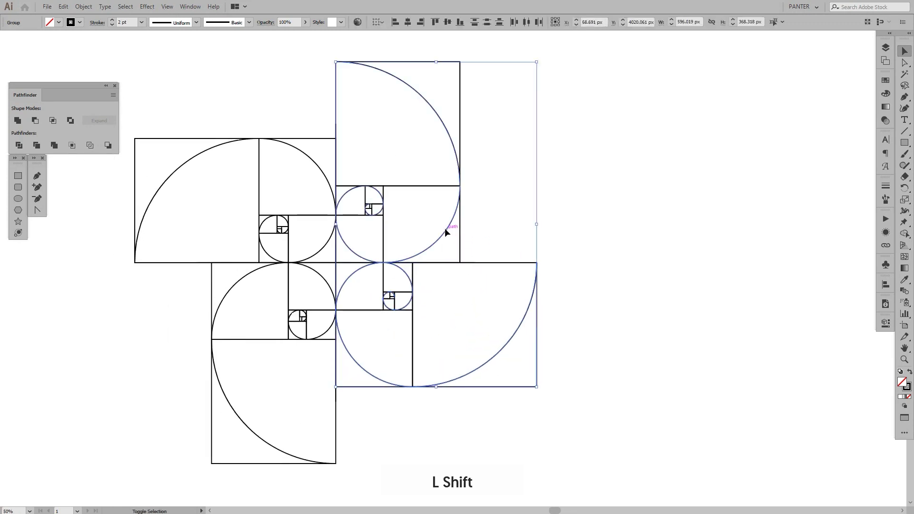
left_click(306, 155, "shift")
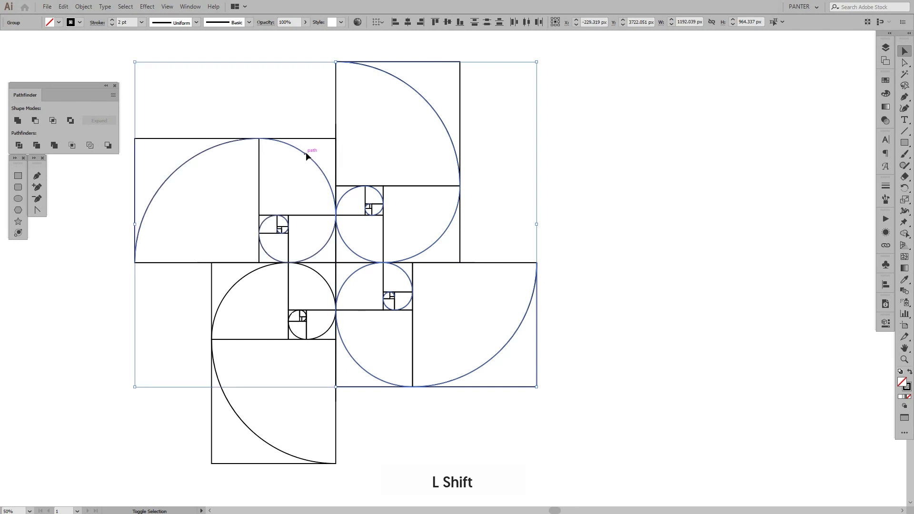
left_click(249, 272, "shift")
key("space")
left_click_drag(558, 259, 331, 271)
scroll(390, 253, "down", 2)
key("space")
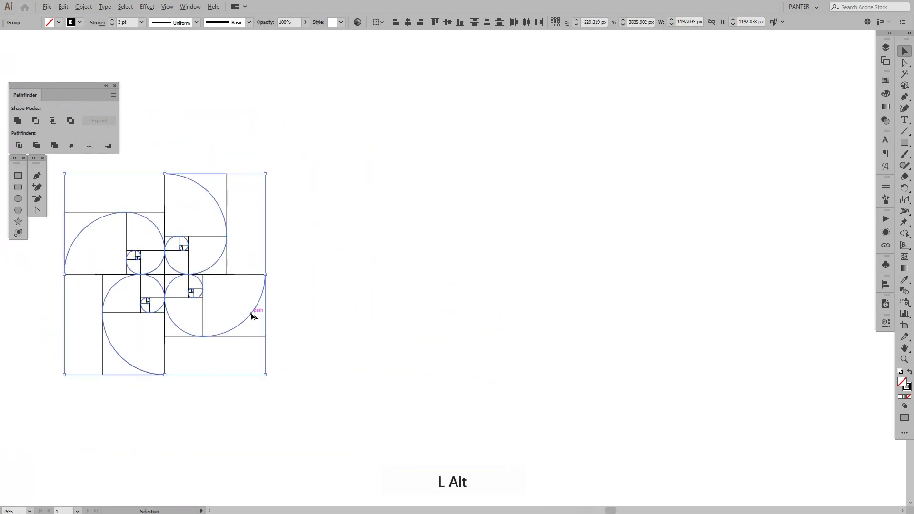
left_click_drag(252, 316, 617, 327)
left_click(661, 336)
scroll(569, 247, "up", 3)
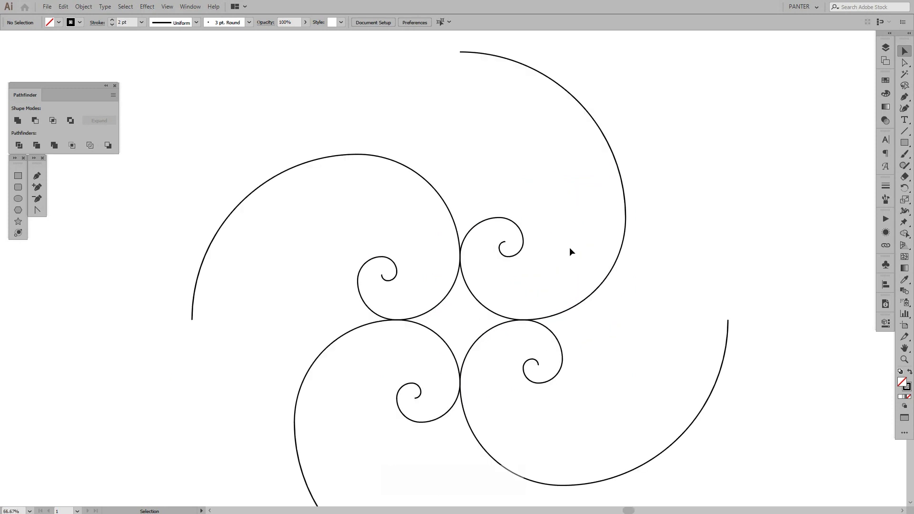
- Delete the inner coil of each of the four duplicated spirals by direct selection, keeping the outer S-shaped arcs
key("a")
left_click(904, 67)
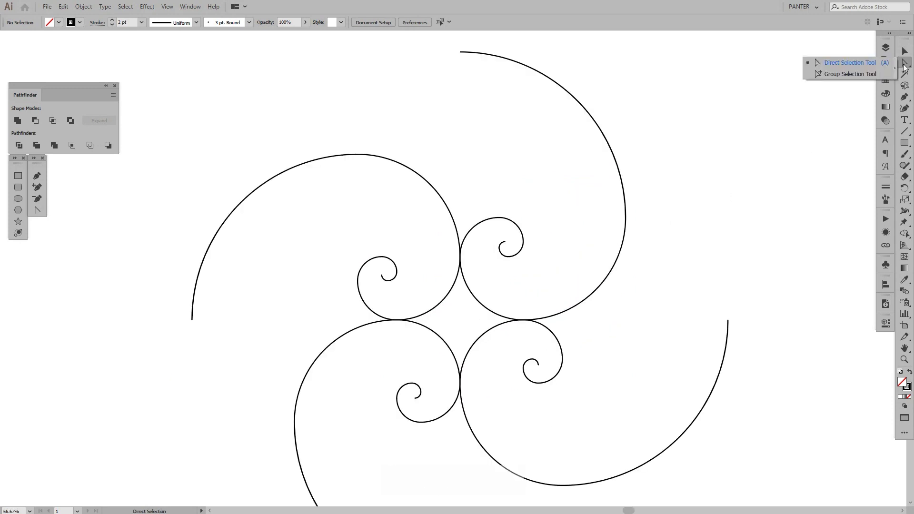
left_click(868, 67)
left_click_drag(552, 196, 479, 268)
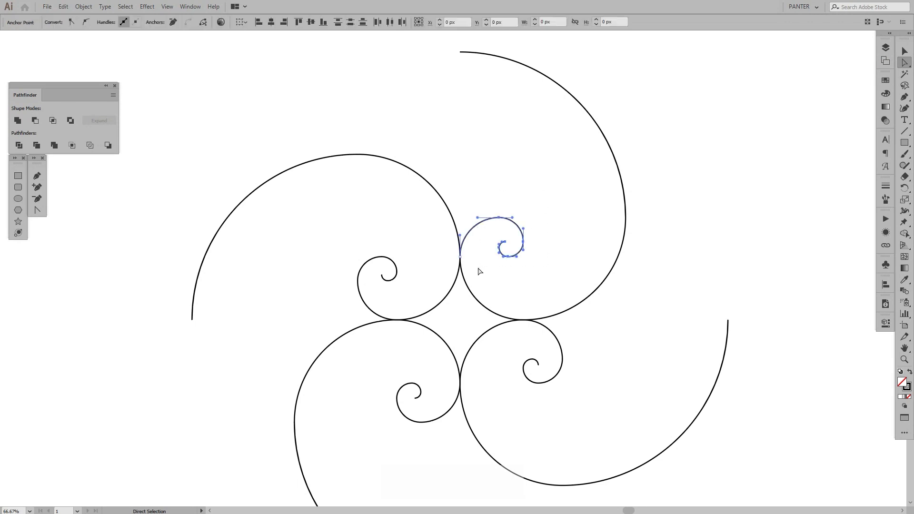
key("Delete")
left_click_drag(336, 240, 410, 302)
key("Delete")
left_click_drag(380, 371, 440, 447)
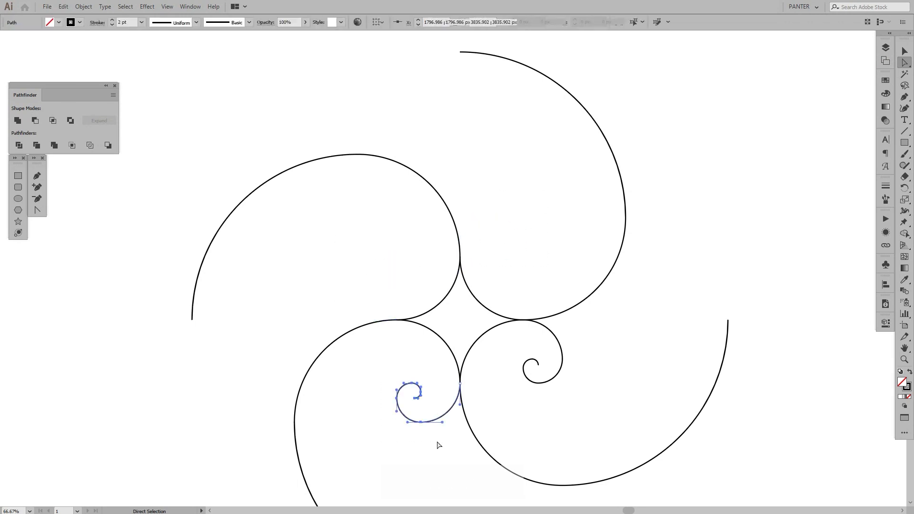
key("Delete")
left_click_drag(604, 394, 516, 351)
key("Delete")
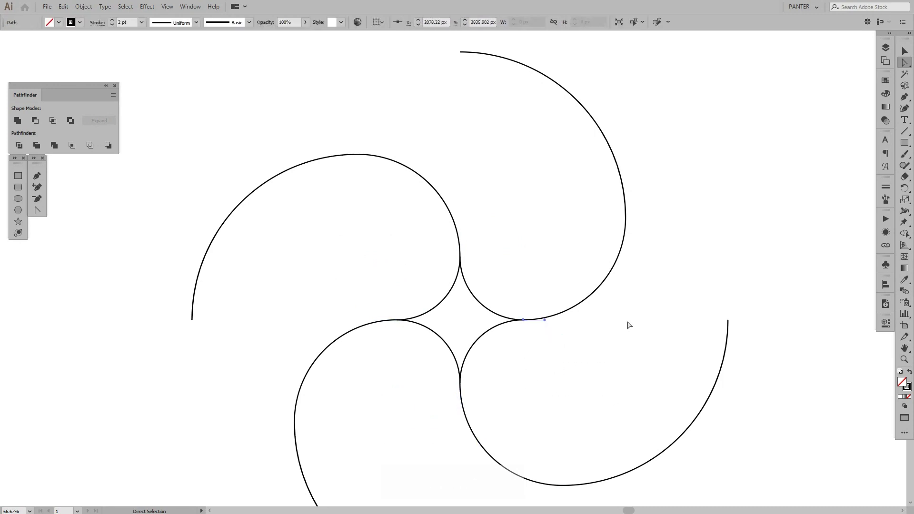
- Group the four trimmed spiral curves
key("v")
scroll(627, 321, "down", 2)
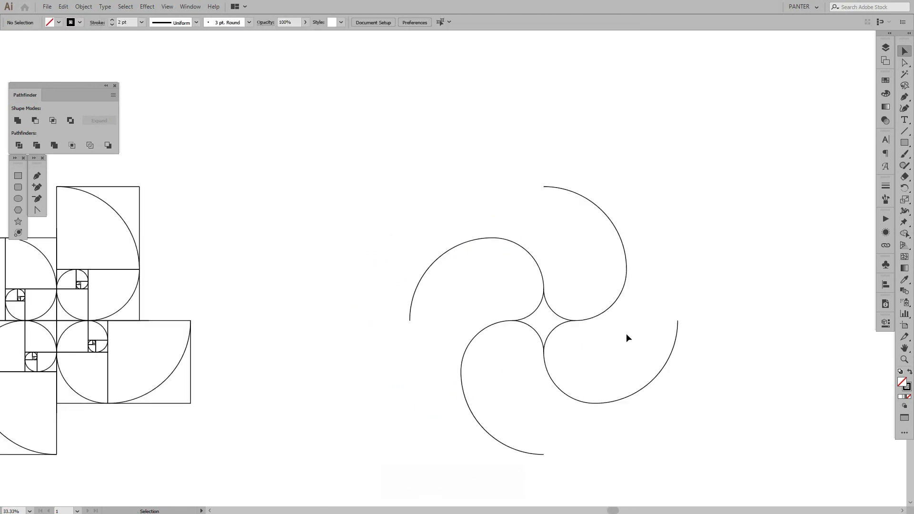
left_click_drag(627, 334, 466, 276)
right_click(510, 299)
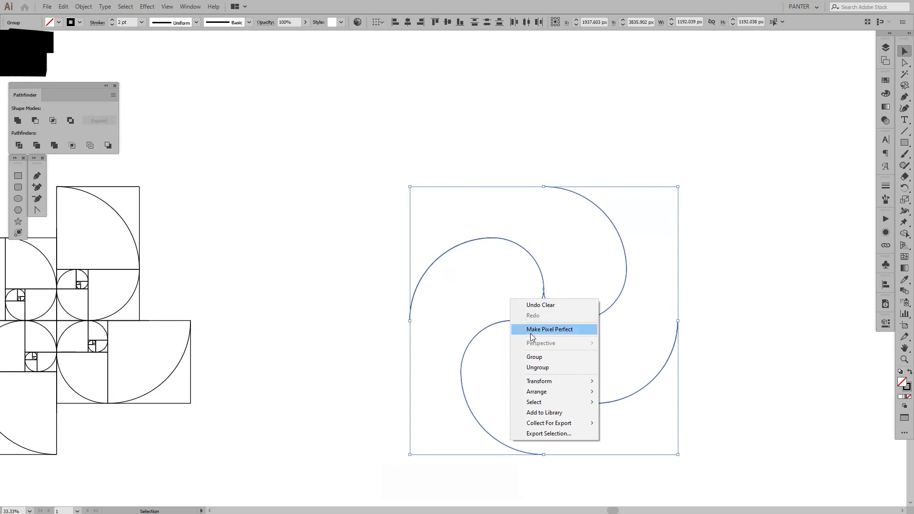
left_click(528, 356)
- Reflect the grouped curves across the vertical axis as a copy, keeping the original group
key("space")
left_click_drag(619, 338, 589, 324)
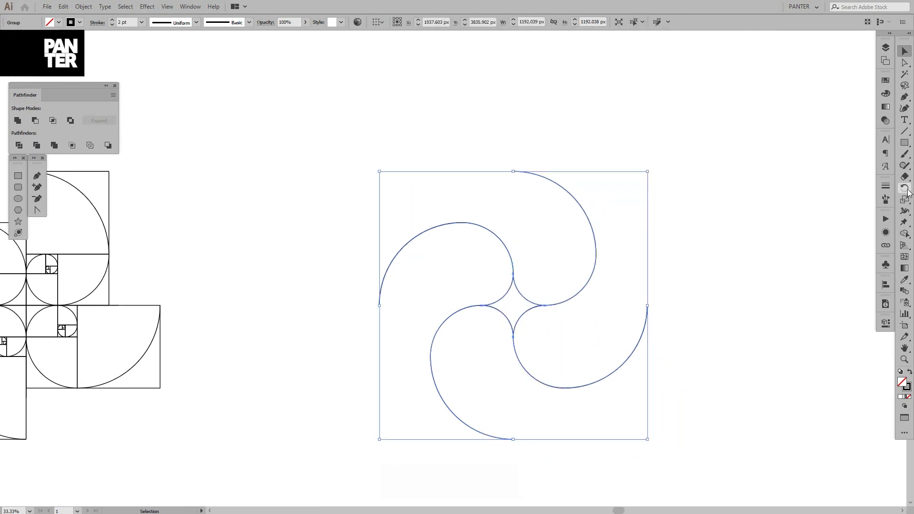
left_click_drag(904, 188, 859, 201)
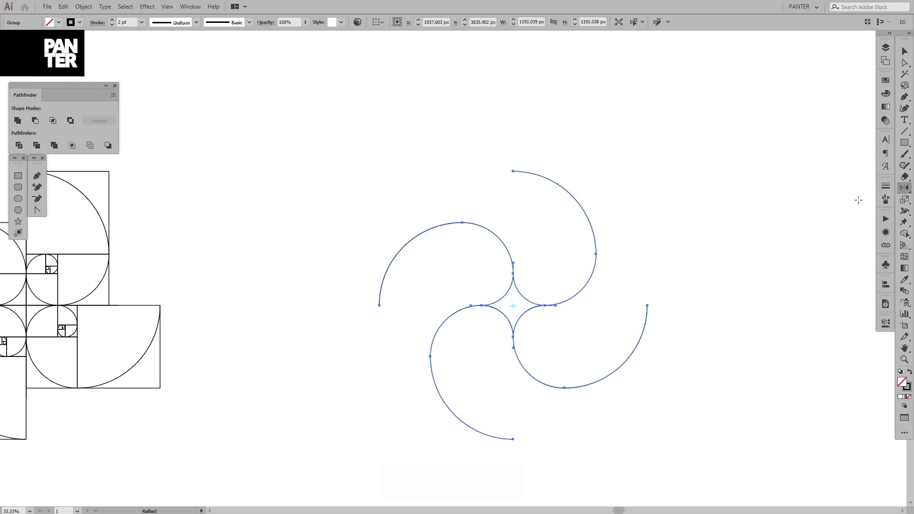
double_click(904, 188)
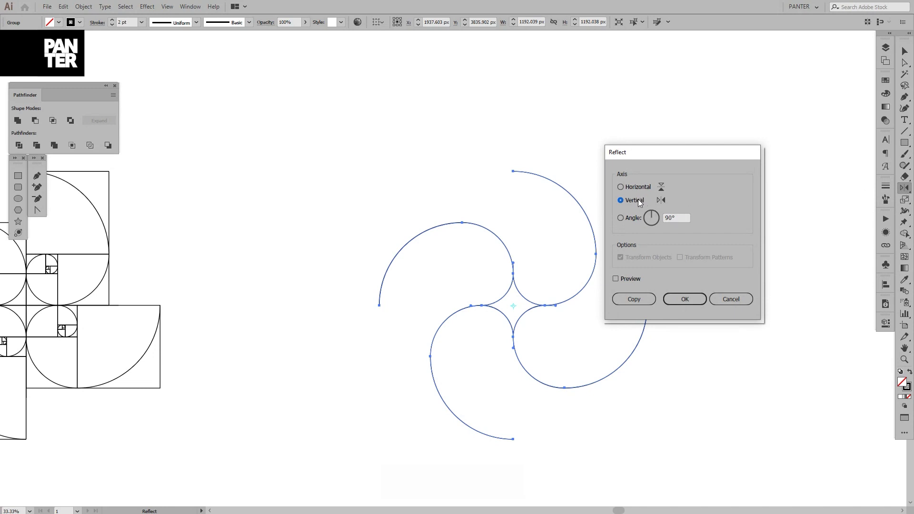
left_click(625, 300)
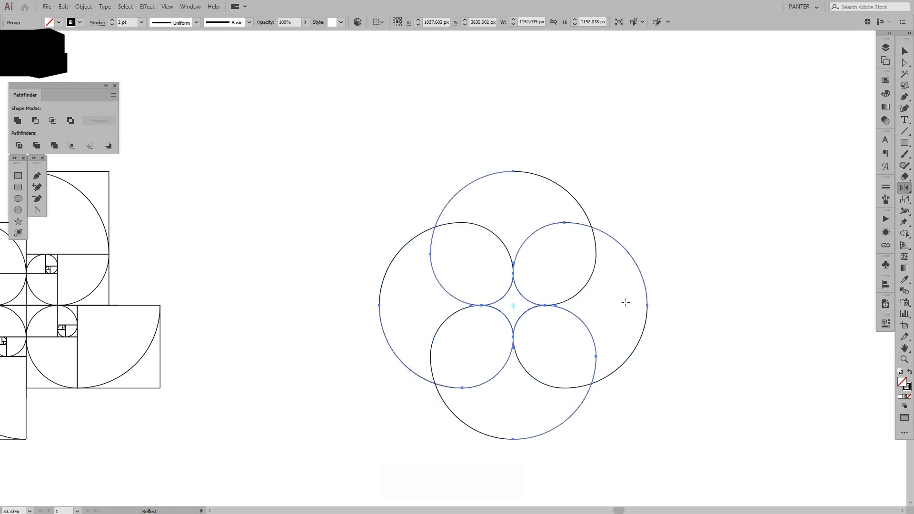
key("v")
left_click(663, 203)
- Copy both mirrored curve groups and paste the copy directly in front of the originals
left_click_drag(675, 244, 662, 239)
left_click_drag(685, 201, 406, 380)
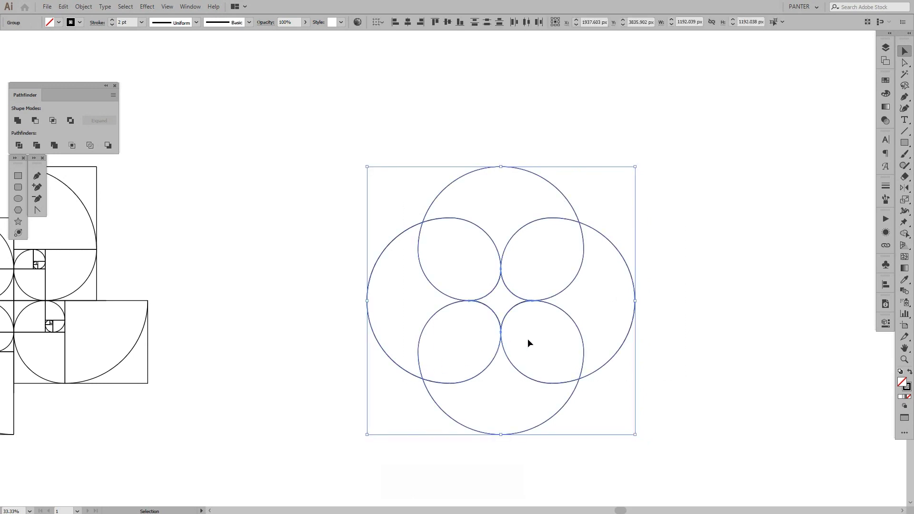
key("ctrl")
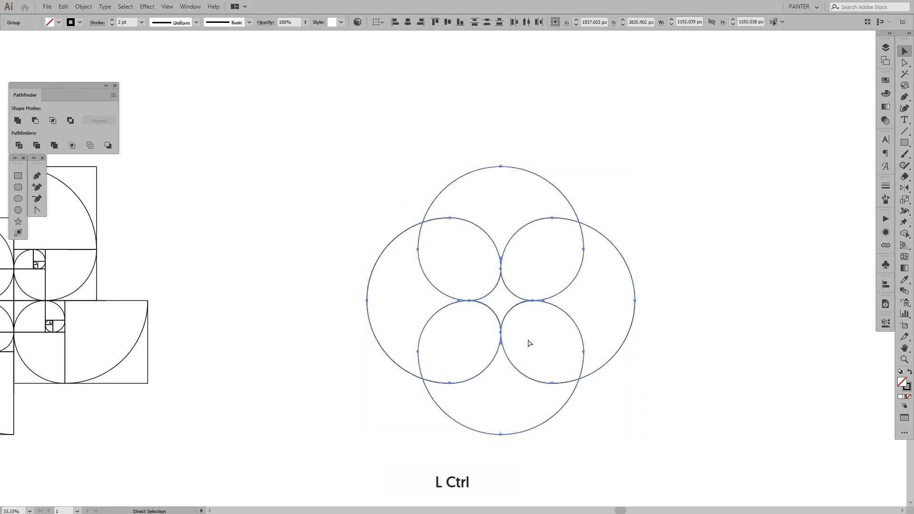
key("ctrl+c")
left_click_drag(541, 302, 592, 306)
key("ctrl+z")
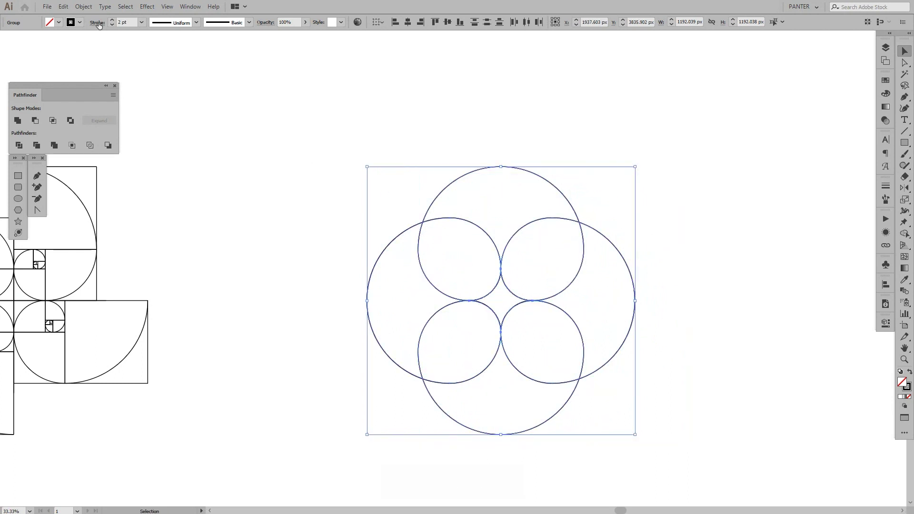
left_click(64, 7)
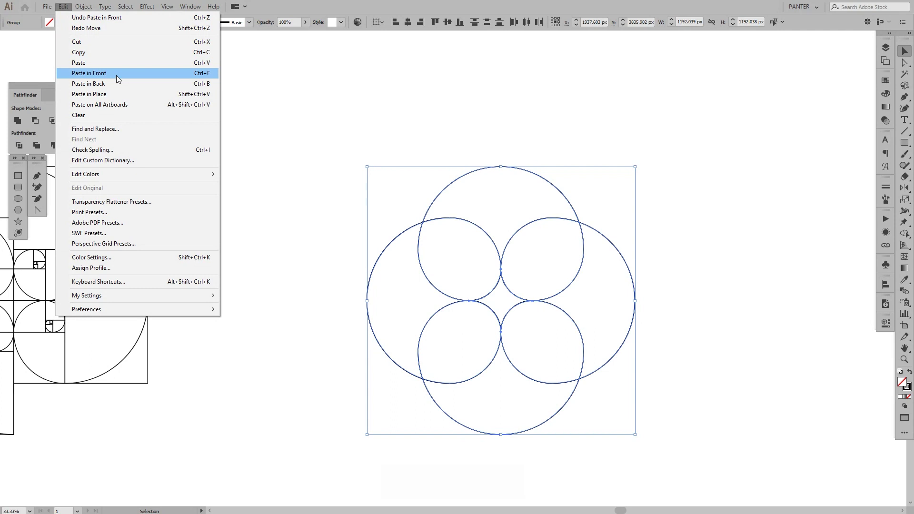
key("Escape")
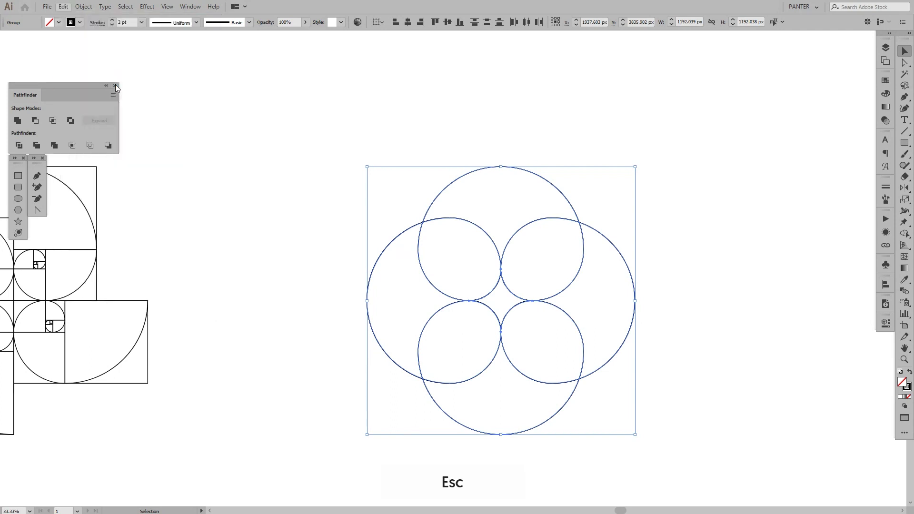
- Rotate the pasted copy 45 degrees about its centre, forming an eight-fold rosette with the originals
key("shift")
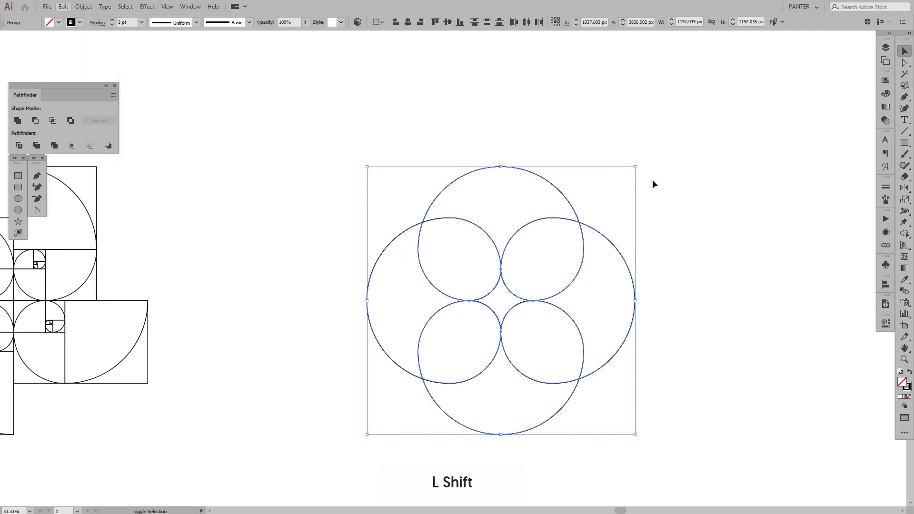
left_click_drag(639, 164, 523, 251)
left_click(702, 272)
left_click(702, 275, "alt")
- Duplicate the complete rosette into the empty area to its right at the same height
scroll(524, 257, "up", 1)
left_click_drag(583, 379, 229, 192)
left_click_drag(439, 253, 349, 235)
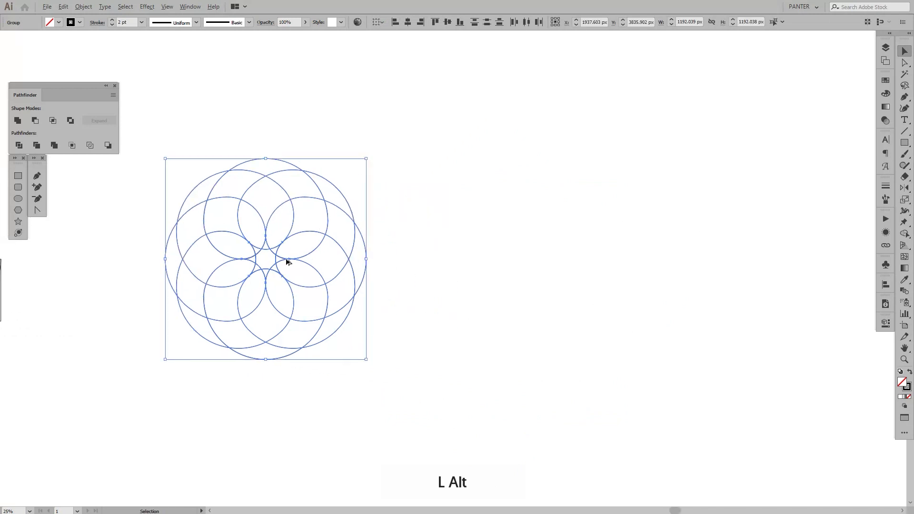
left_click_drag(286, 257, 681, 281)
key("space")
left_click_drag(760, 265, 632, 261)
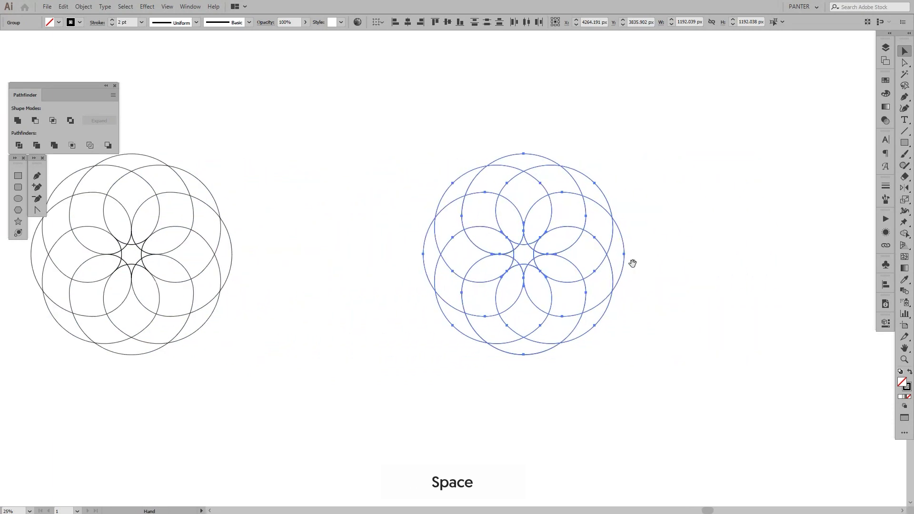
- Merge the regions of one curved crescent in the duplicated rosette with the Shape Builder tool, from the outer rim to the centre
scroll(654, 263, "up", 1)
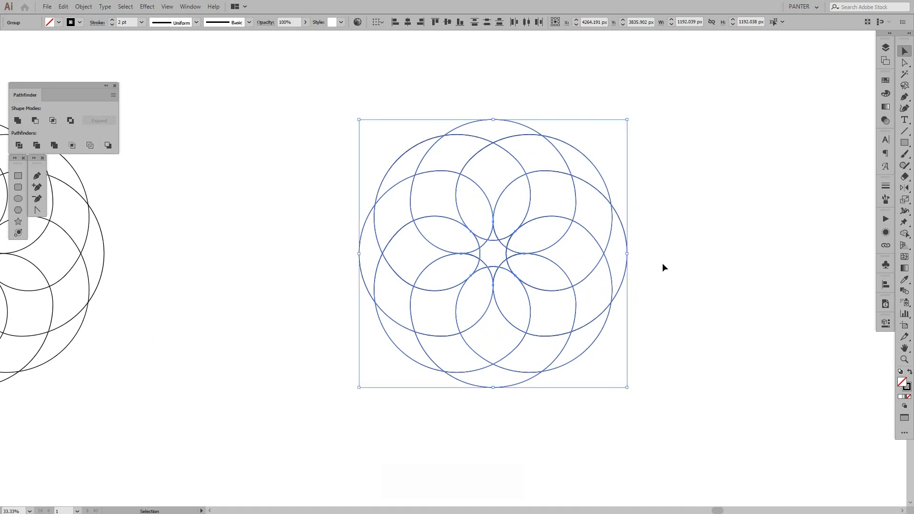
key("shift")
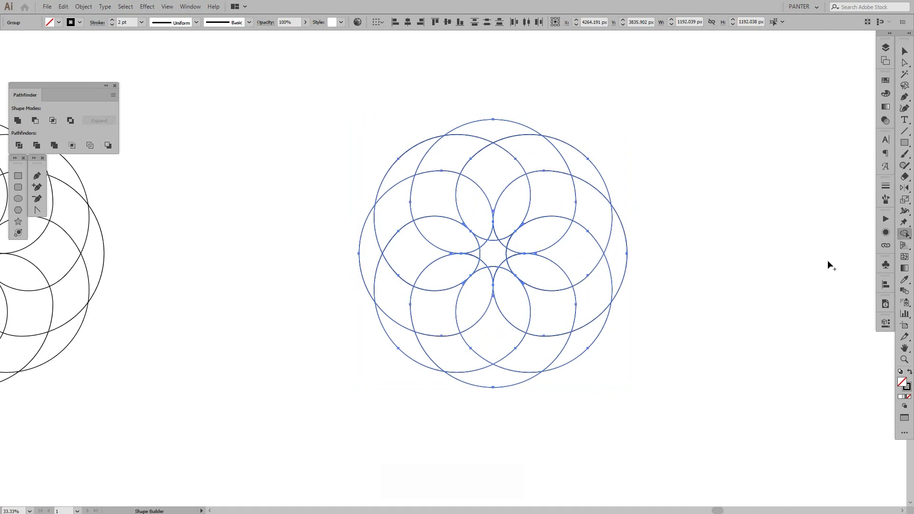
left_click(905, 234)
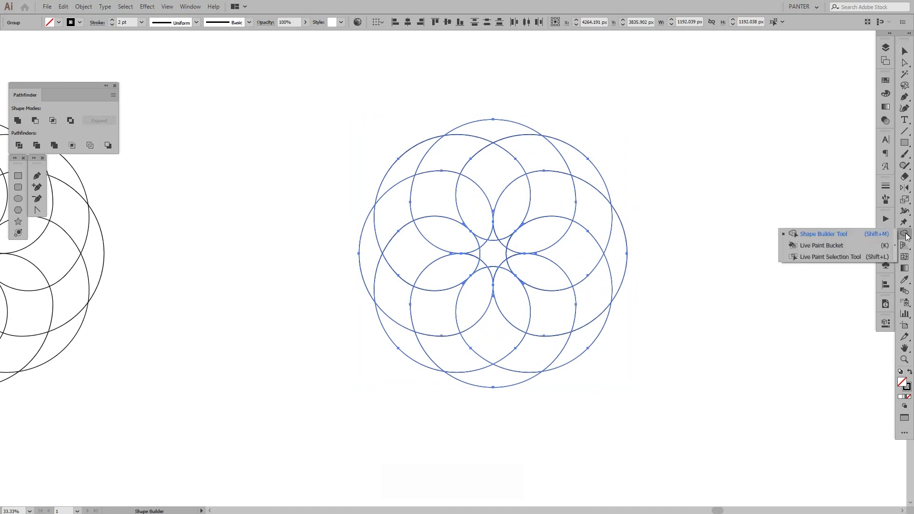
left_click(864, 236)
scroll(510, 165, "up", 1)
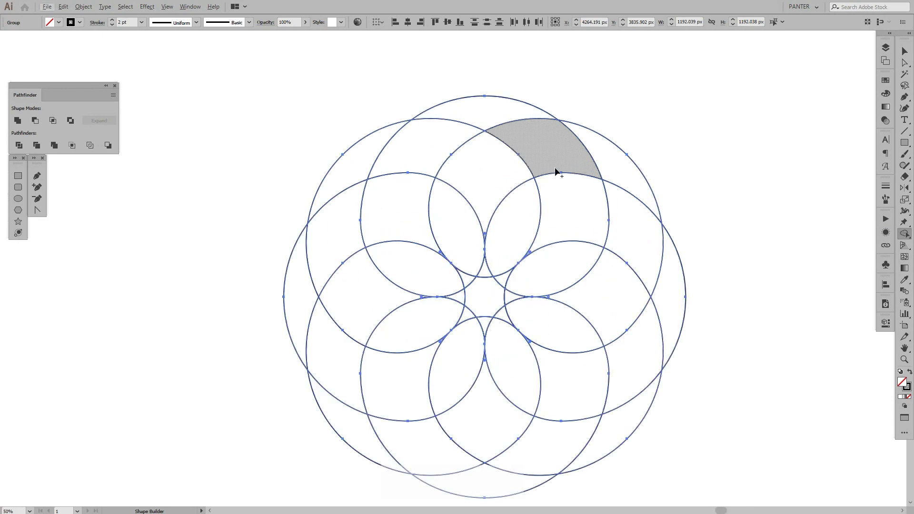
mouse_move(622, 179)
left_mouse_down()
mouse_move(575, 160)
mouse_move(499, 162)
left_mouse_up()
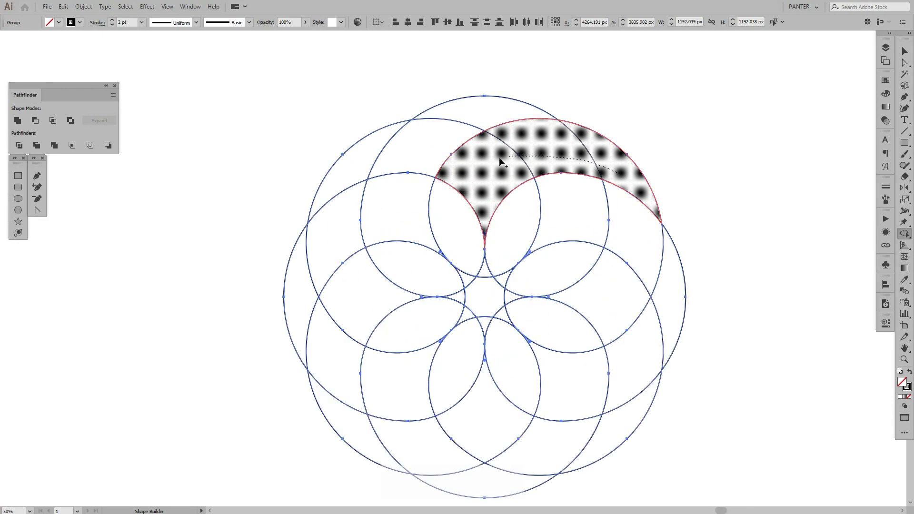
left_click_drag(461, 193, 459, 238)
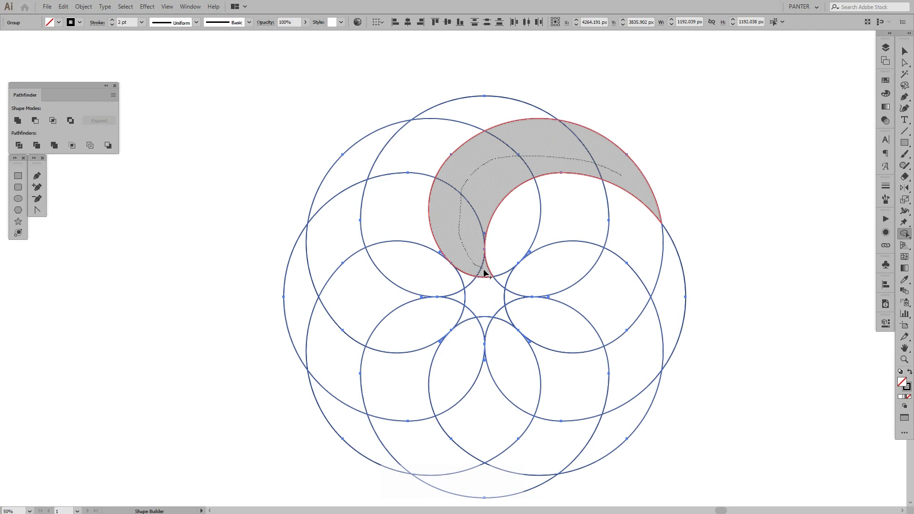
left_click_drag(484, 273, 486, 274)
- Merge the regions of the seven remaining crescents around the rosette the same way, completing an eight-arm swirl
left_click_drag(490, 122, 463, 284)
mouse_move(357, 163)
left_mouse_down()
mouse_move(337, 195)
mouse_move(458, 305)
left_mouse_up()
mouse_move(467, 316)
left_mouse_down()
mouse_move(372, 364)
mouse_move(305, 326)
left_mouse_up()
mouse_move(486, 332)
left_mouse_down()
mouse_move(483, 286)
mouse_move(366, 390)
left_mouse_up()
mouse_move(500, 268)
left_mouse_down()
mouse_move(566, 328)
mouse_move(509, 428)
left_mouse_up()
mouse_move(507, 250)
left_mouse_down()
mouse_move(547, 228)
mouse_move(629, 355)
left_mouse_up()
mouse_move(499, 229)
left_mouse_down()
mouse_move(614, 178)
mouse_move(671, 238)
left_mouse_up()
key("v")
left_click(705, 163)
- Select the whole swirl and move it horizontally closer to the line rosette
scroll(705, 163, "down", 2)
left_click_drag(706, 165, 600, 232)
scroll(615, 208, "down", 1)
left_click_drag(619, 176, 431, 297)
scroll(543, 258, "up", 1)
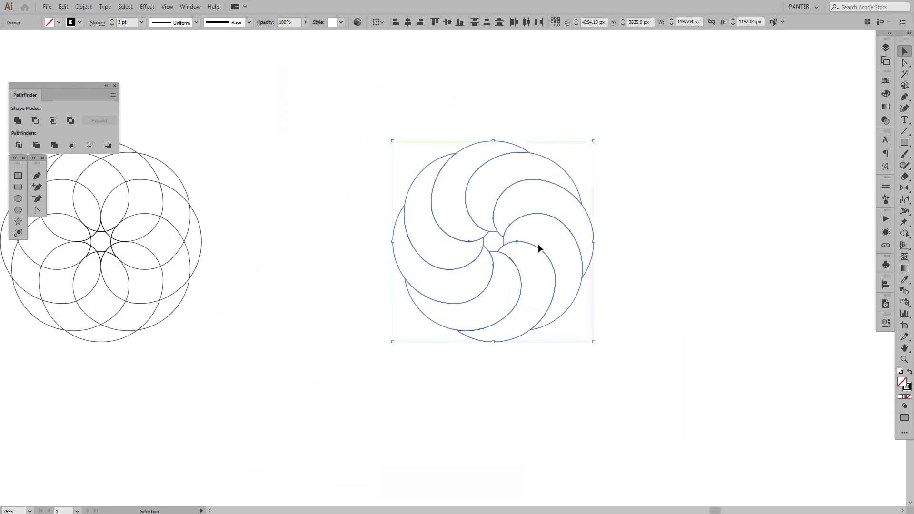
left_click_drag(538, 244, 472, 241)
left_click(466, 156)
- Duplicate the entire swirl into the empty area to its right, keeping both at the same height
scroll(466, 157, "up", 2)
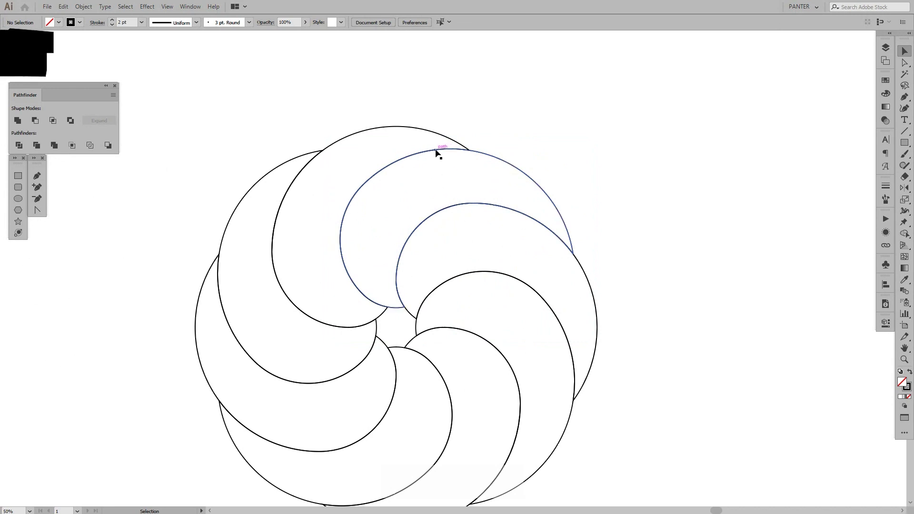
left_click(438, 149)
scroll(472, 182, "down", 2)
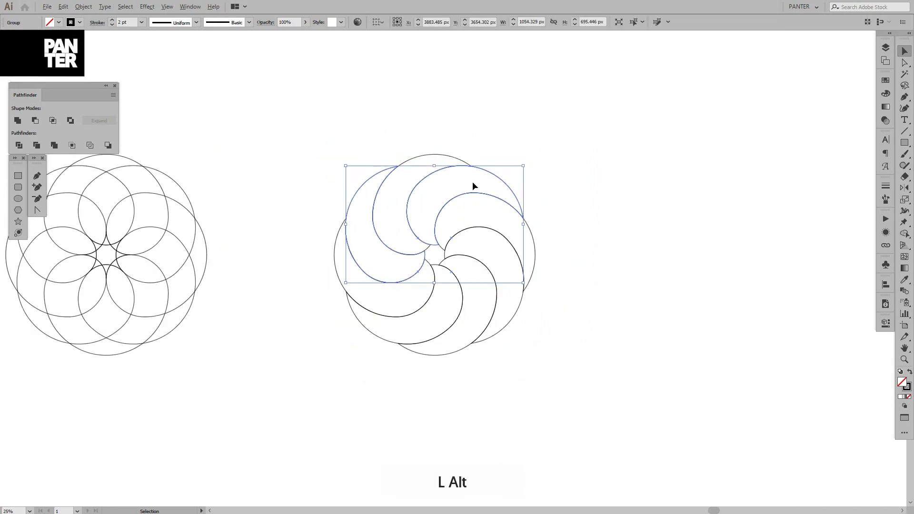
scroll(491, 208, "up", 1)
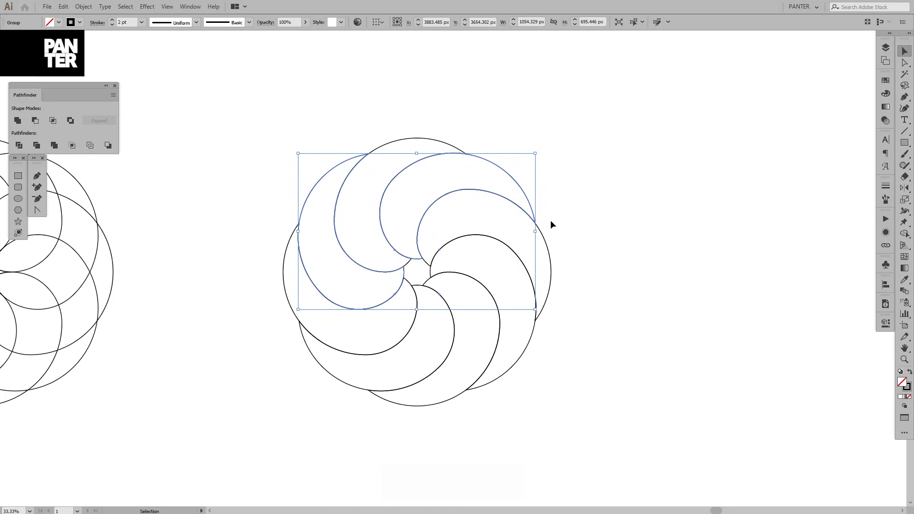
left_click_drag(600, 136, 303, 431)
left_click_drag(536, 336, 436, 345)
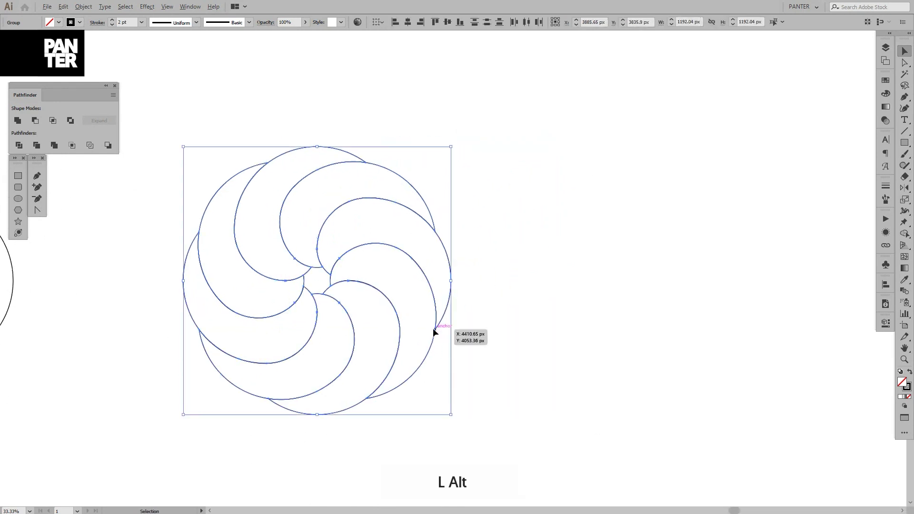
scroll(432, 328, "down", 1)
left_click_drag(402, 259, 704, 265)
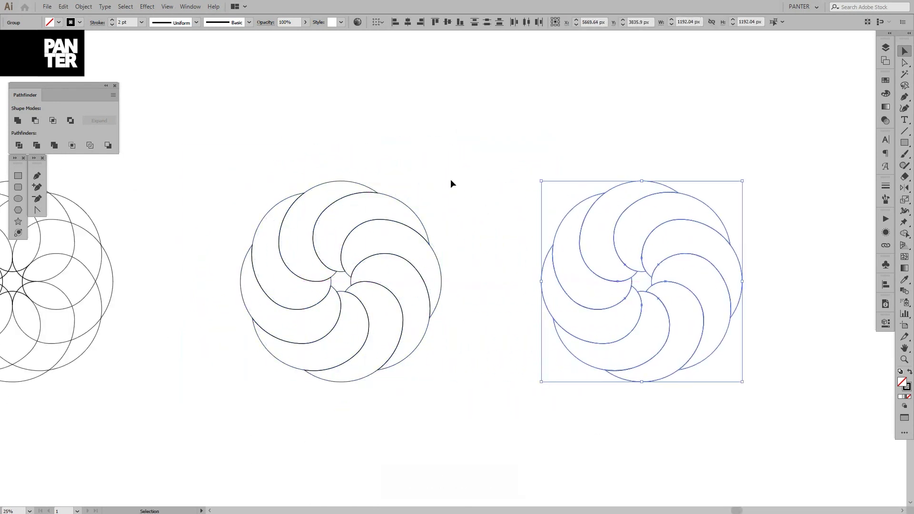
- Group all parts of the original swirl
left_click(320, 318)
right_click(360, 244)
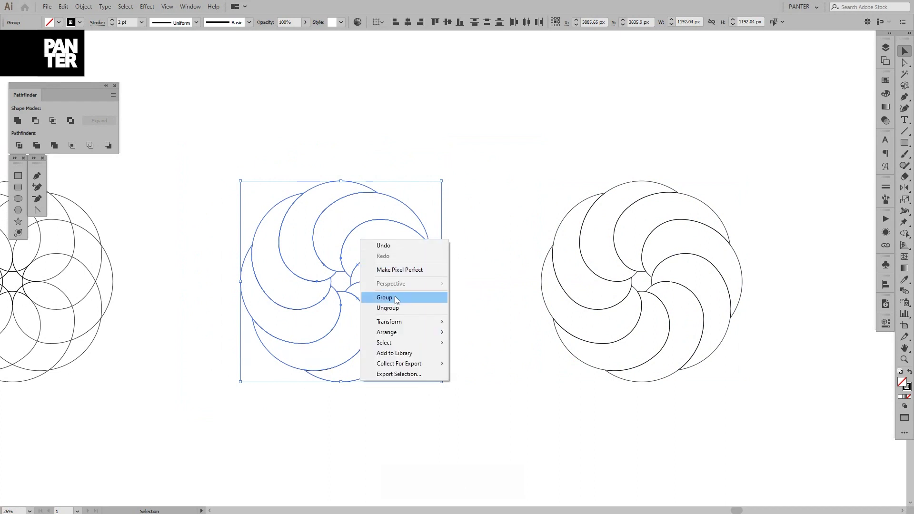
left_click(395, 298)
- Ungroup the duplicated swirl repeatedly until its crescents are separate paths
scroll(714, 217, "up", 1)
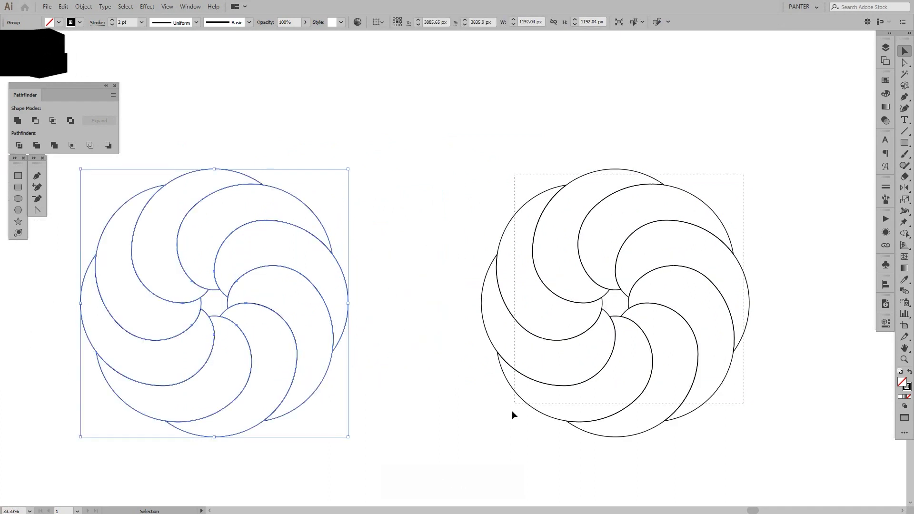
right_click(615, 276)
left_click(644, 346)
right_click(616, 275)
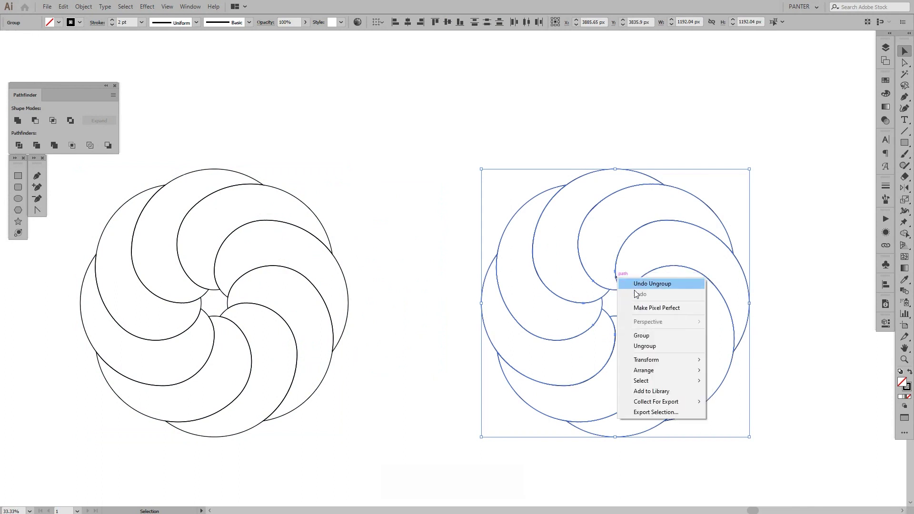
left_click(648, 345)
right_click(618, 252)
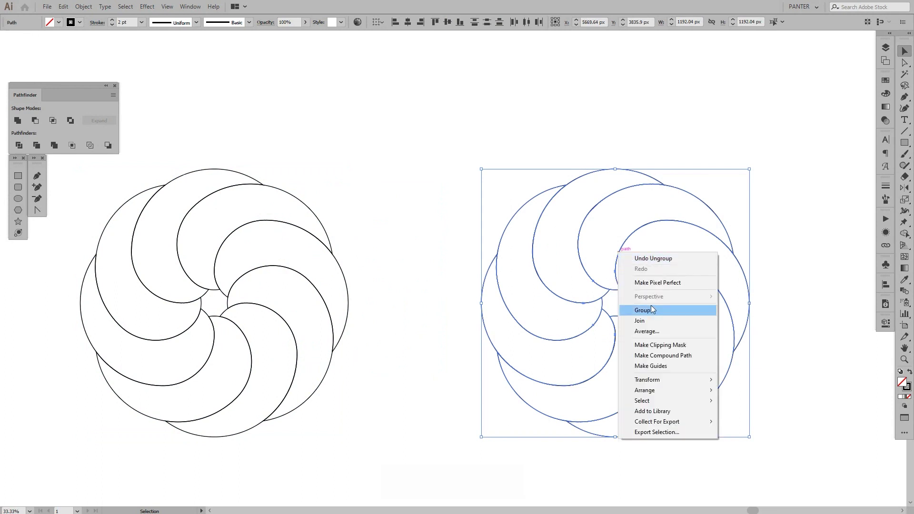
left_click(748, 224)
- Move one upper crescent out of the duplicated swirl and delete the rest of that swirl
left_click_drag(714, 216, 781, 191)
left_click(595, 191)
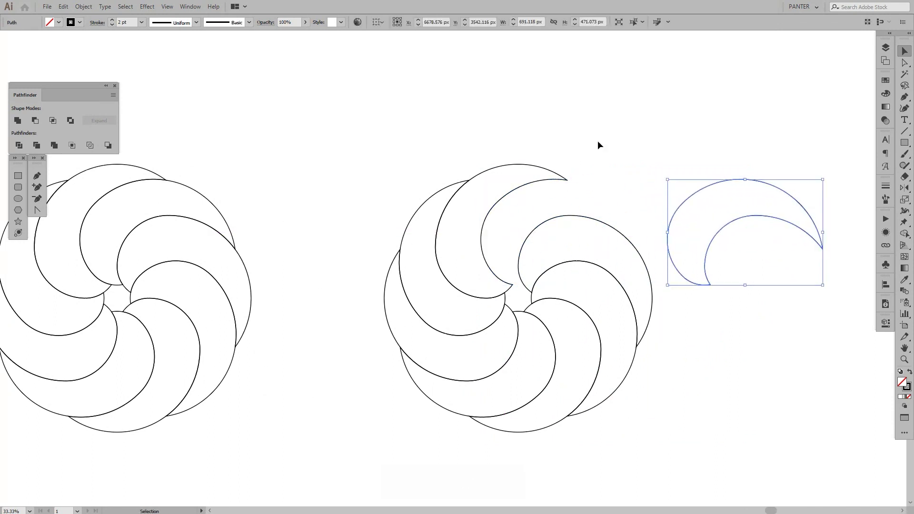
left_click_drag(599, 143, 415, 456)
key("Delete")
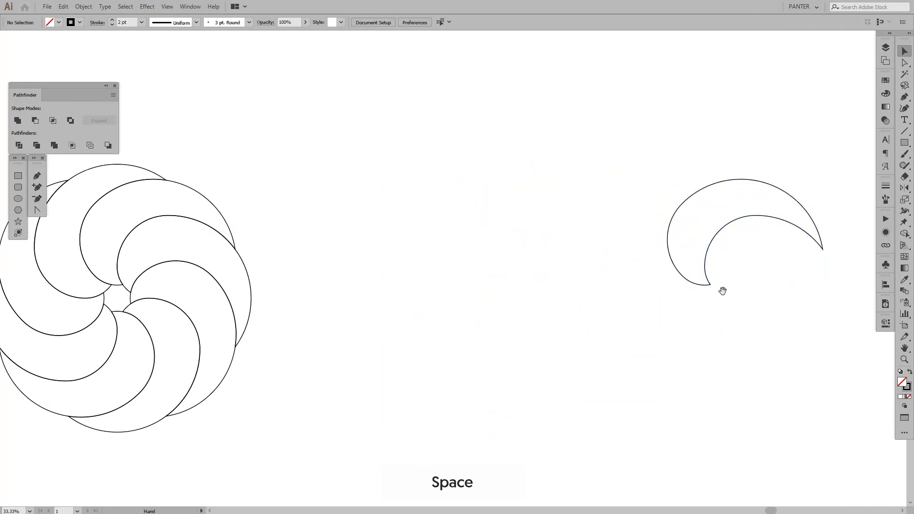
- Move the remaining crescent horizontally back toward the original swirl, into the cleared space
left_click_drag(722, 292, 658, 300)
left_click_drag(643, 247, 536, 247)
key("ctrl+equal")
left_click_drag(648, 261, 590, 255)
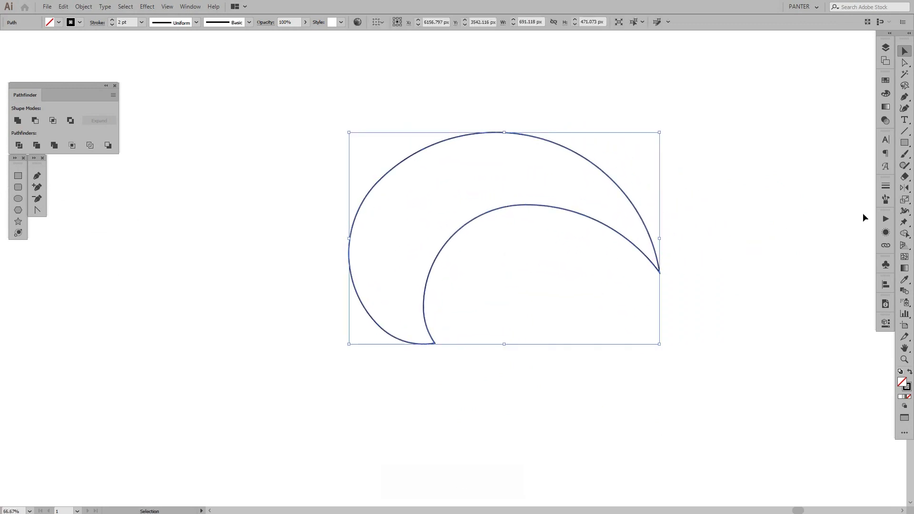
left_click(904, 212)
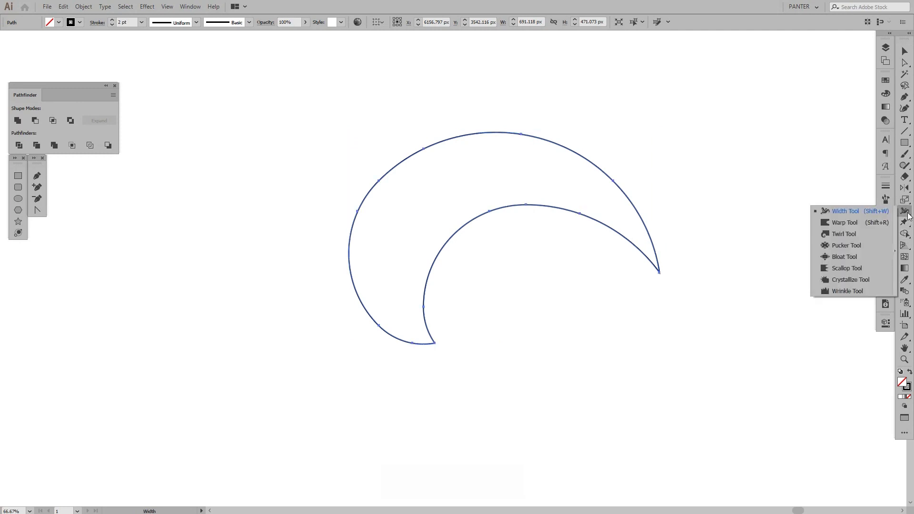
left_click(904, 223)
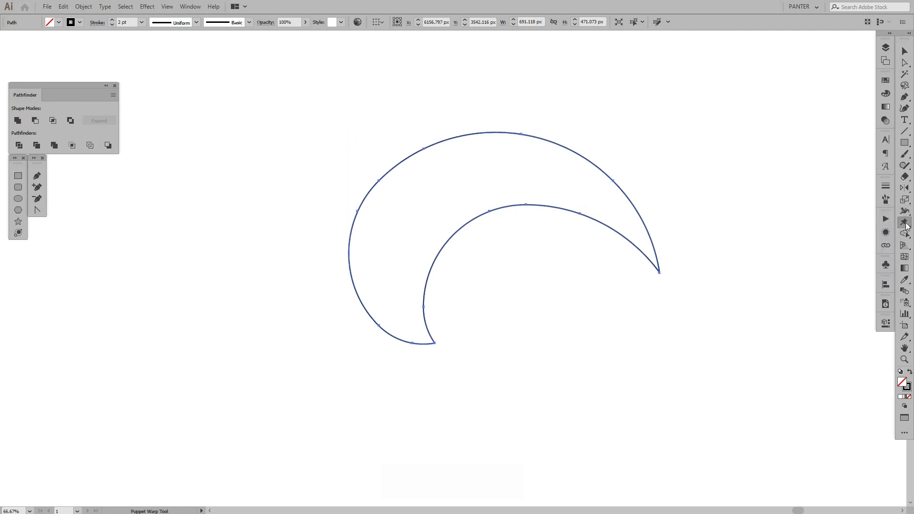
left_click(906, 204)
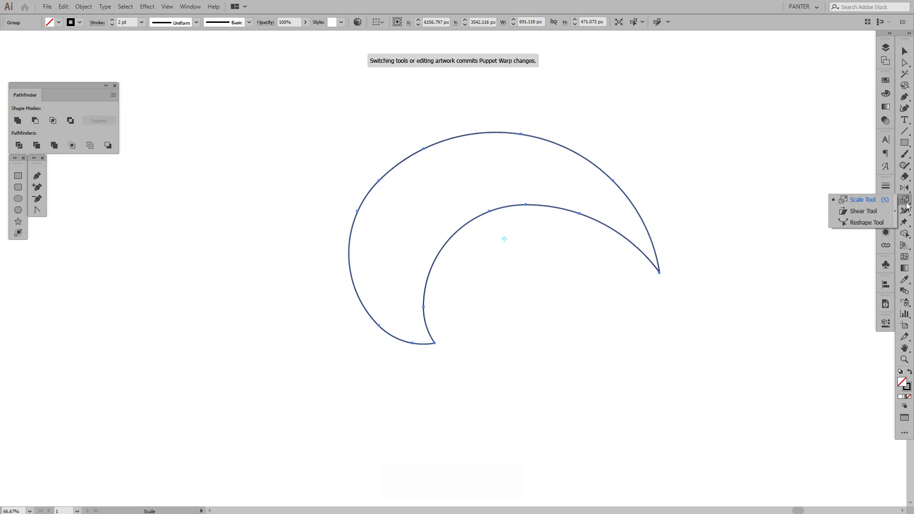
left_click(905, 188)
- Cut the crescent's outline at both pointed tips with the Scissors tool, separating the inner arc from the outer arc
left_click(906, 177)
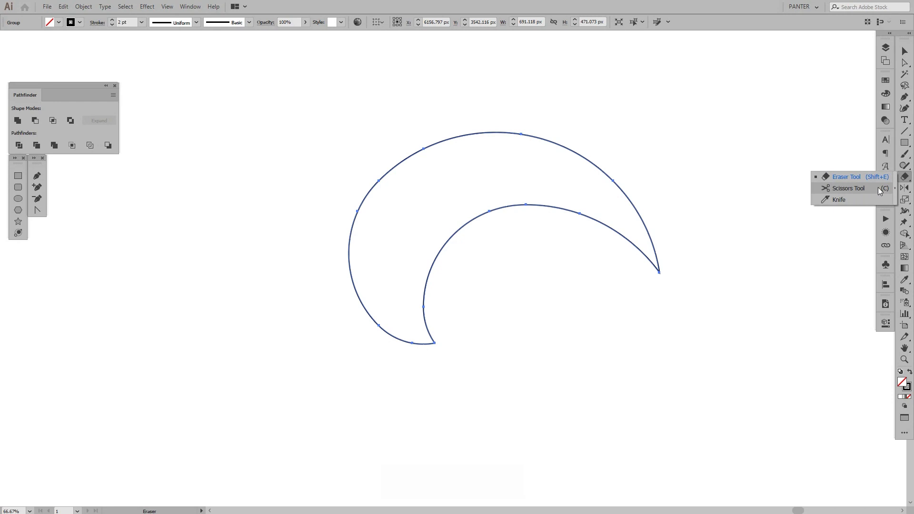
left_click(847, 189)
scroll(503, 274, "up", 1)
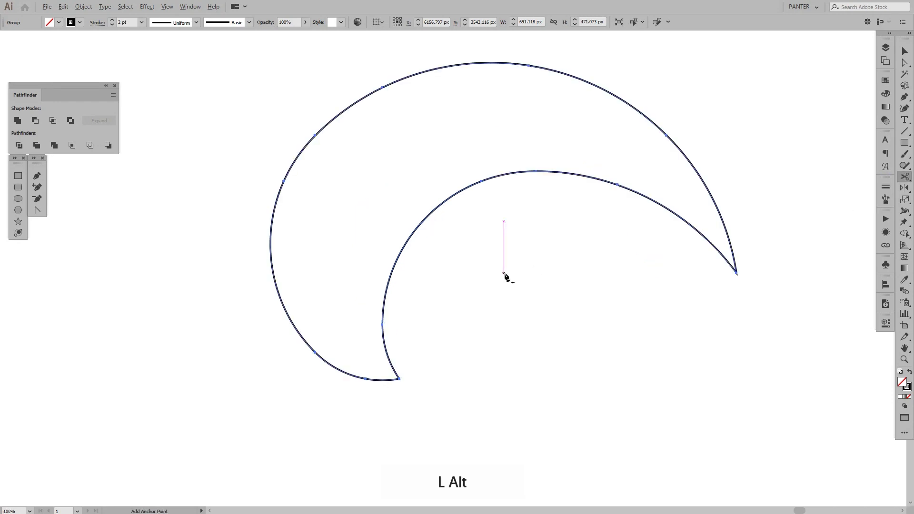
left_click_drag(503, 275, 479, 298)
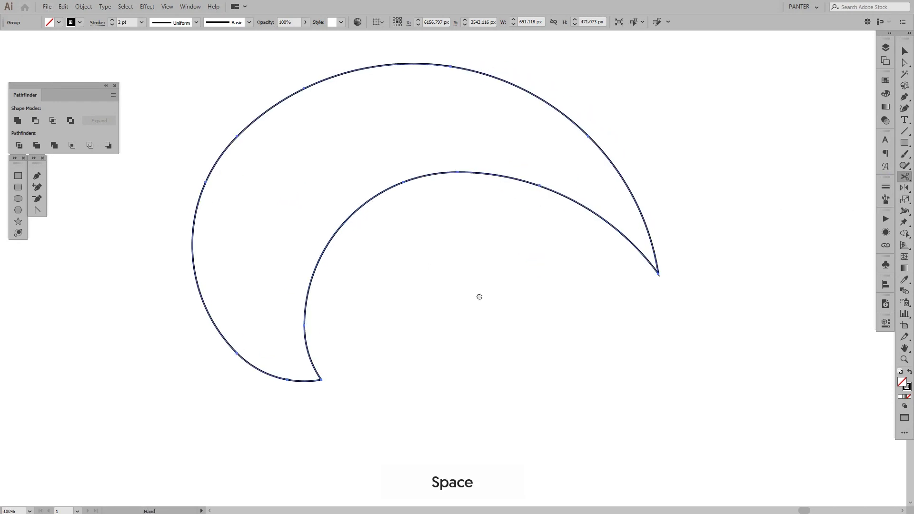
left_click(321, 380)
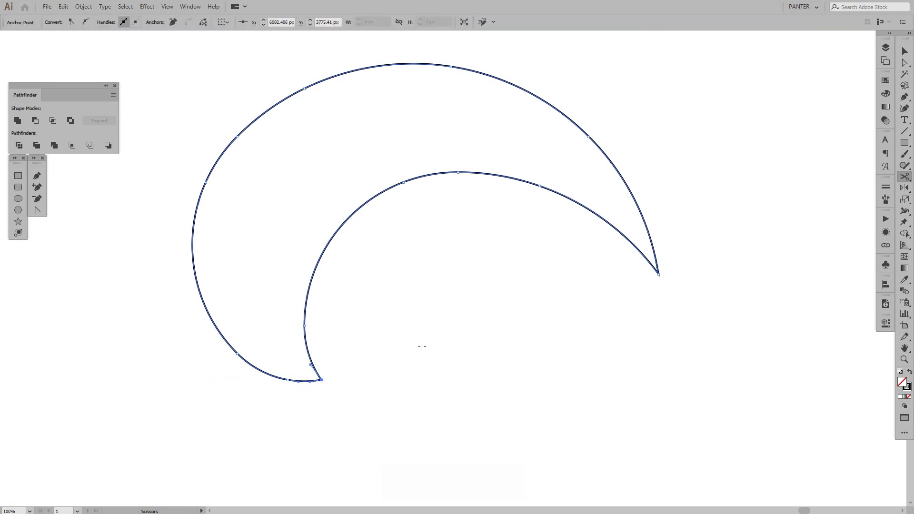
left_click(658, 272)
key("v")
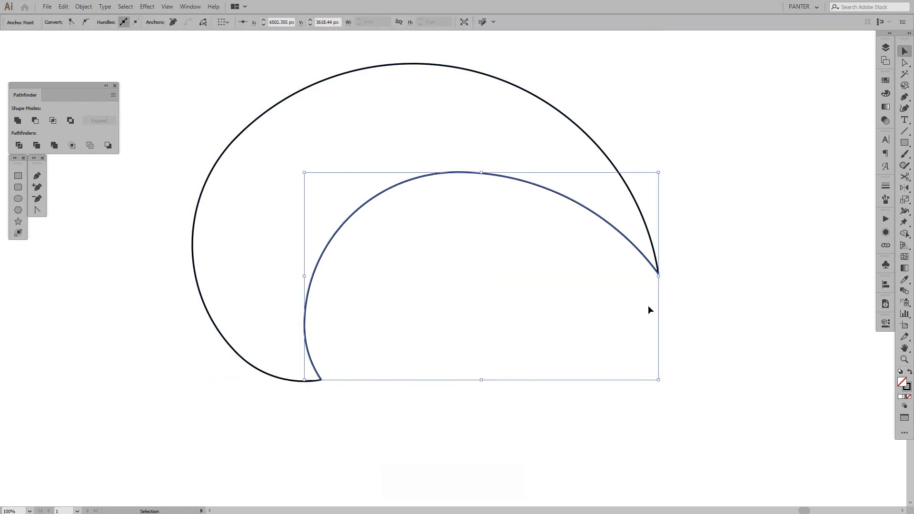
- Try moving the cut crescent by its inner arc, and undo the move
left_click(647, 305)
scroll(647, 304, "down", 2)
left_click_drag(595, 303, 546, 286)
scroll(598, 286, "up", 1)
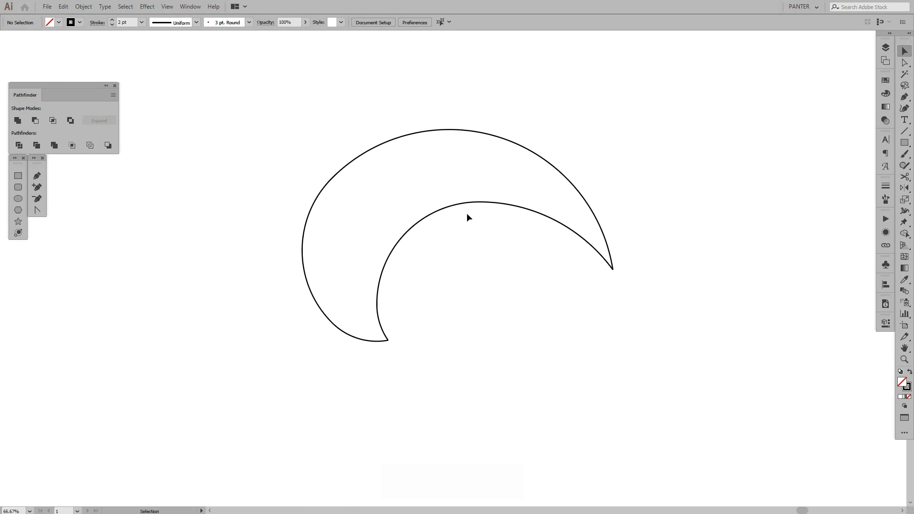
left_click_drag(455, 208, 499, 268)
key("ctrl+z")
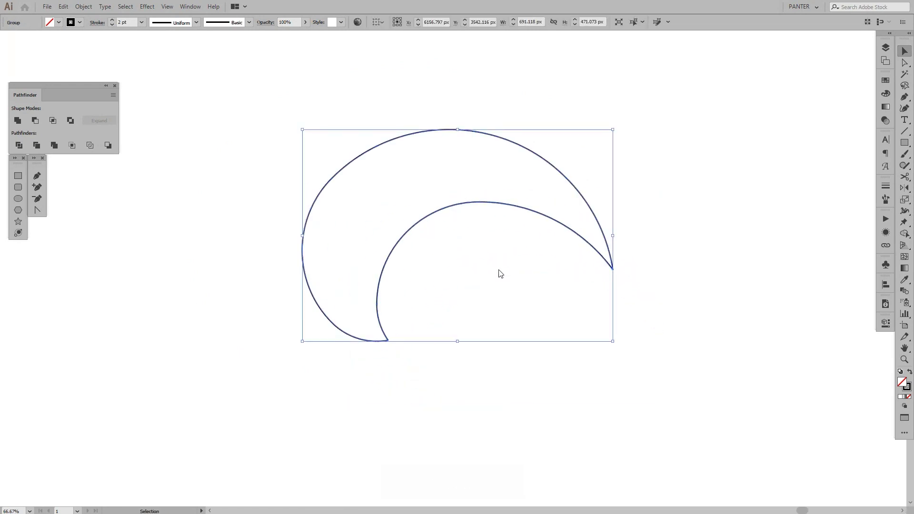
- Ungroup the cut crescent into its inner and outer arcs, test-move the inner arc and undo that move
right_click(498, 269)
left_click(538, 344)
left_click(522, 268)
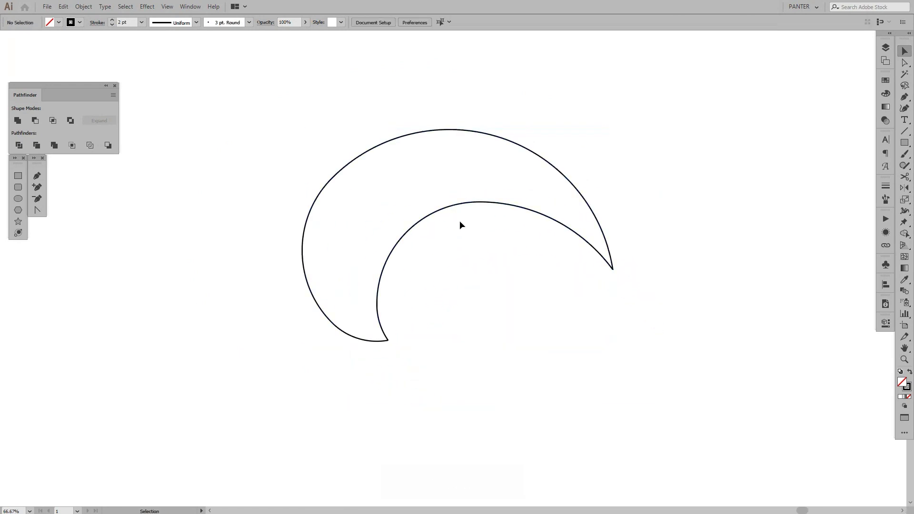
left_click_drag(450, 207, 509, 280)
key("ctrl+z")
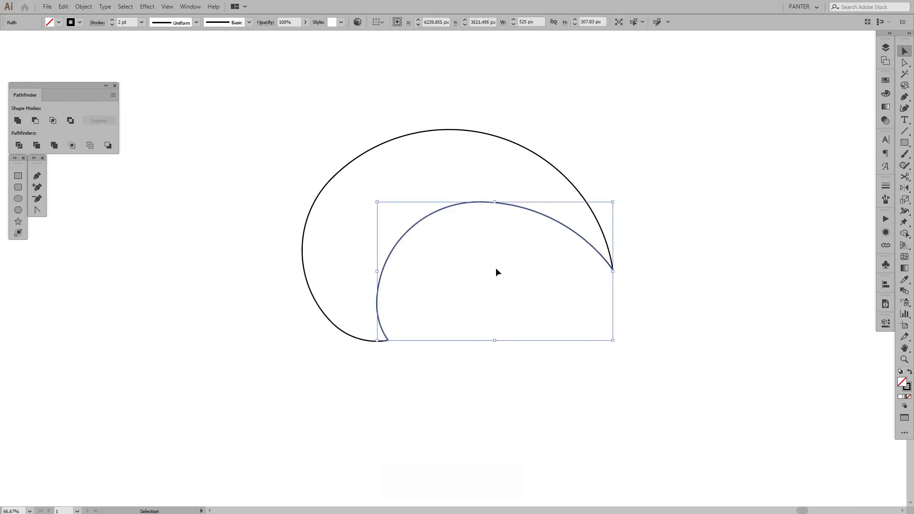
- Select the crescent's inner and outer arcs together
left_click_drag(463, 260, 482, 280)
scroll(482, 281, "down", 3, "alt")
scroll(482, 284, "up", 3)
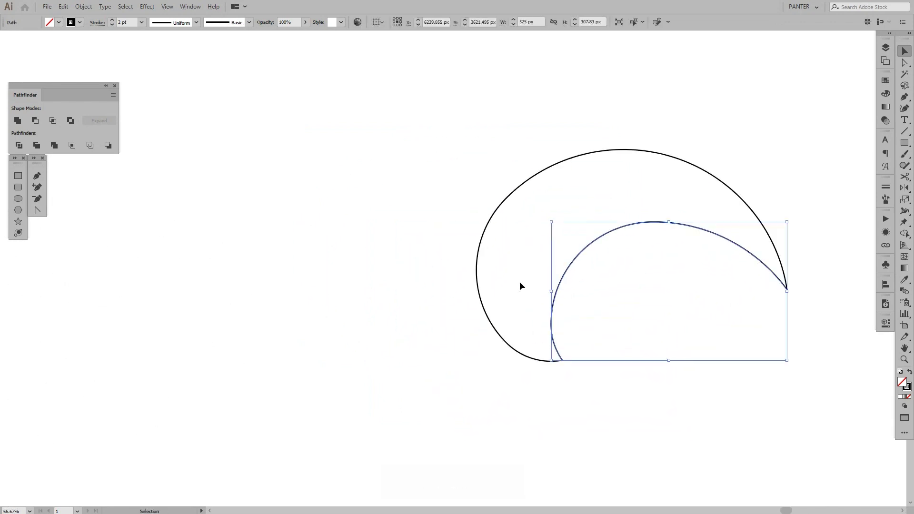
left_click_drag(597, 334, 527, 287)
left_click(418, 229, "shift")
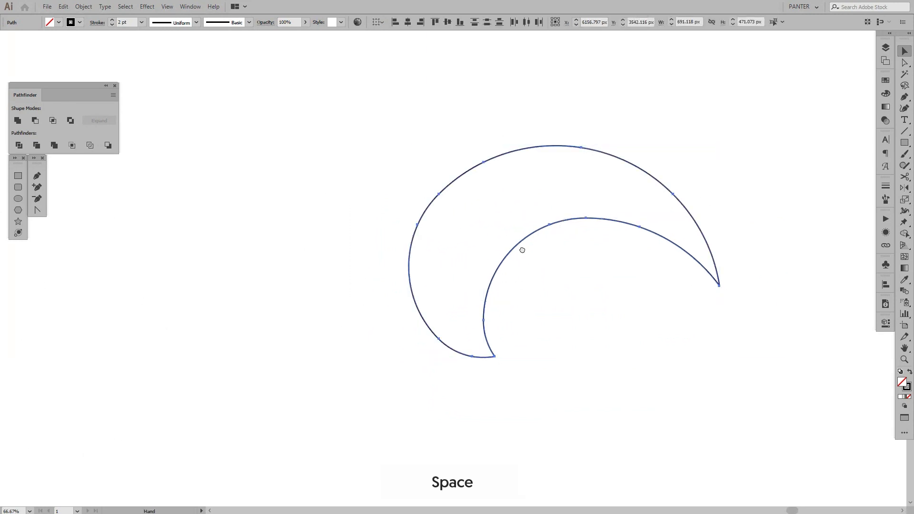
left_click_drag(520, 249, 487, 251)
- Duplicate the whole swirl diagonally up and to the right of the original
scroll(487, 250, "down", 2, "alt")
left_click_drag(209, 253, 341, 279)
scroll(510, 242, "down", 2, "alt")
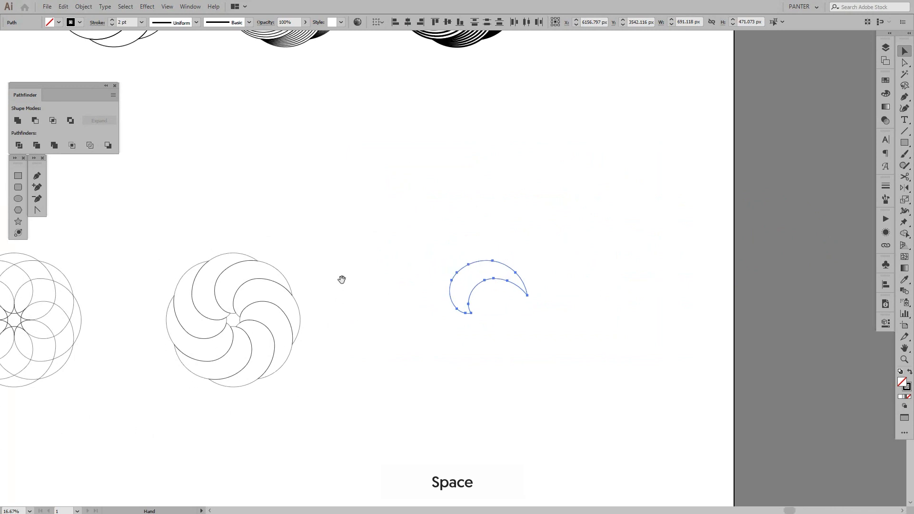
scroll(340, 280, "up", 1, "alt")
left_click(253, 271)
left_click_drag(253, 271, 453, 131)
- Ungroup the new swirl copy repeatedly until its crescents are separate paths
right_click(454, 132)
left_click(498, 206)
right_click(443, 155)
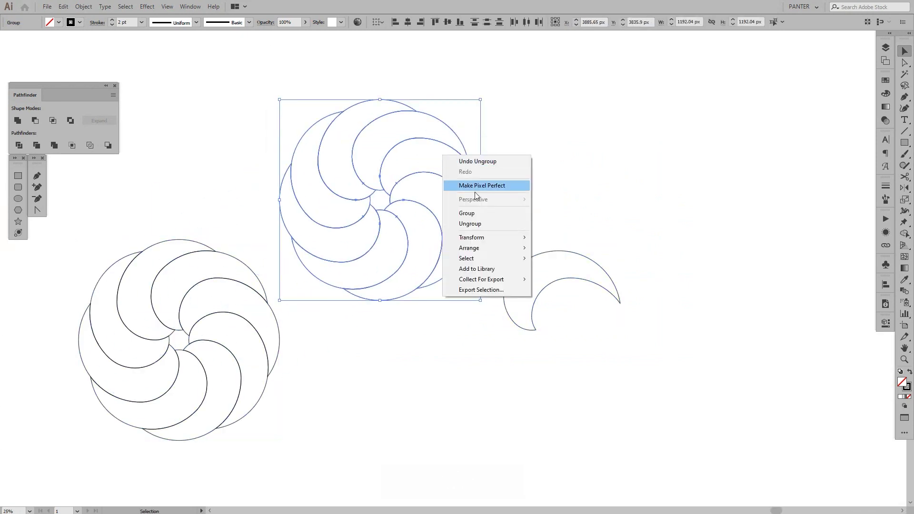
left_click(475, 224)
right_click(438, 150)
left_click(478, 218)
right_click(436, 156)
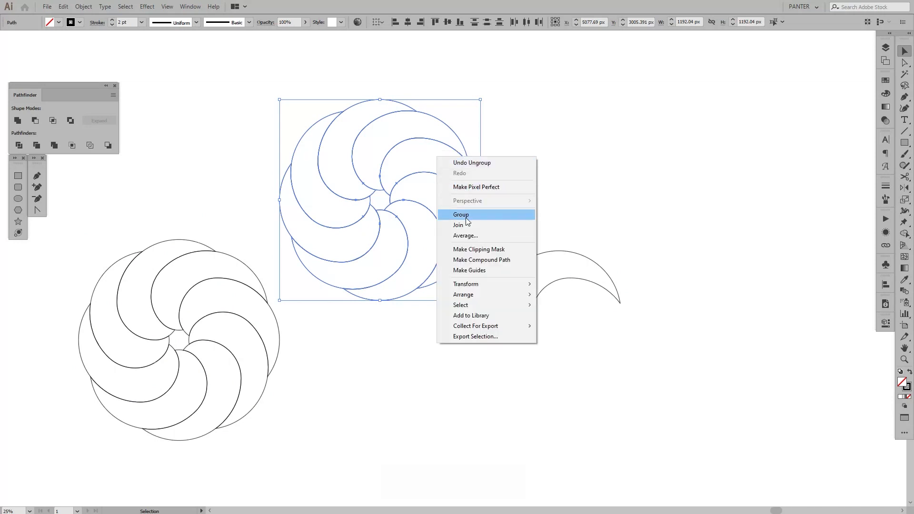
left_click(470, 120)
- Move one uncut crescent out of the swirl copy to above the cut crescent, and delete the rest of the copy
left_click_drag(448, 125, 608, 123)
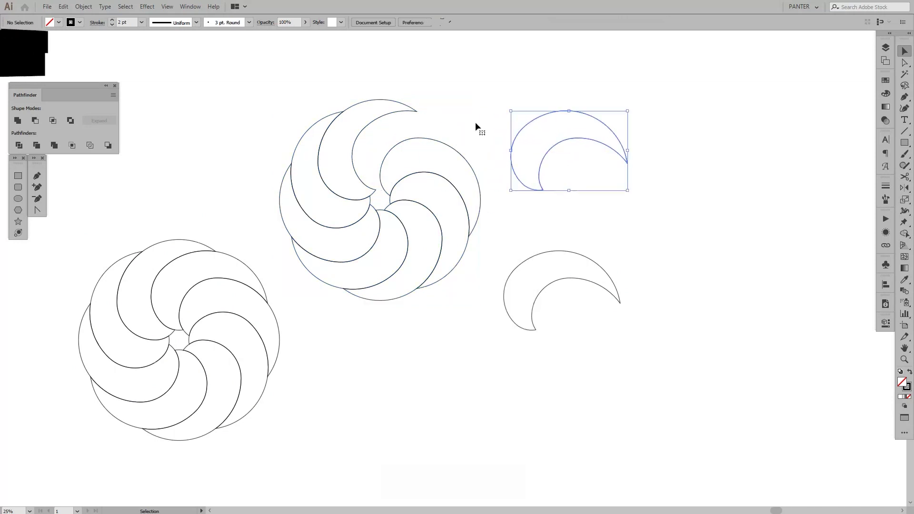
left_click_drag(414, 89, 328, 280)
key("Delete")
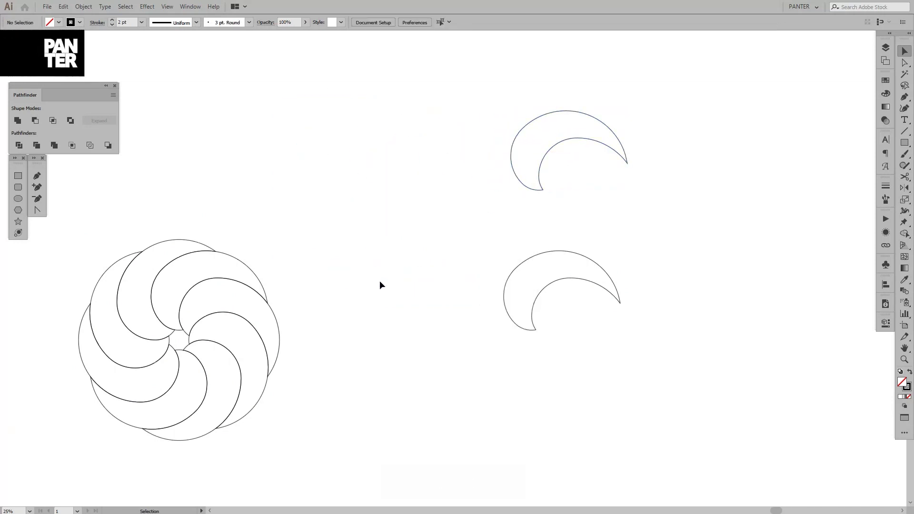
- Make a blend between the inner and outer arcs of the cut crescent
left_click_drag(565, 148, 545, 174)
scroll(524, 249, "up", 1)
scroll(523, 250, "up", 1)
left_click_drag(545, 285, 491, 259)
left_click(513, 286)
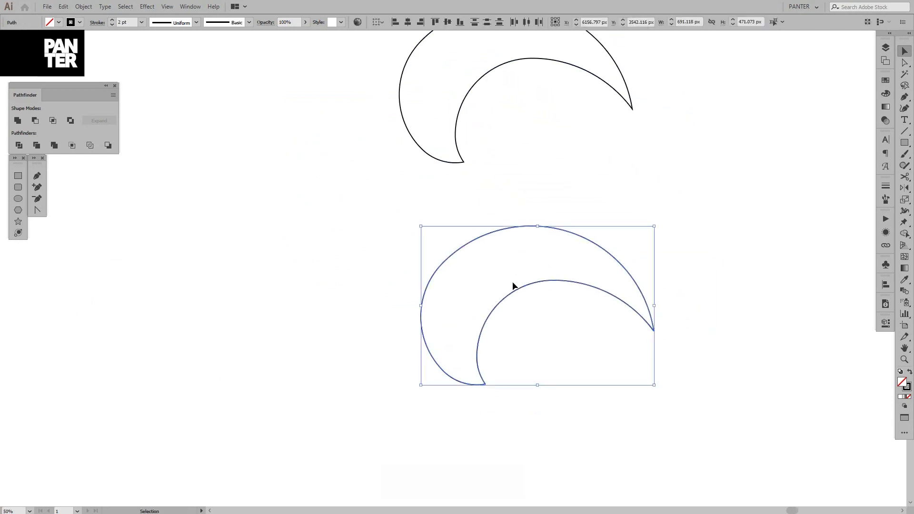
left_click_drag(701, 311, 678, 293)
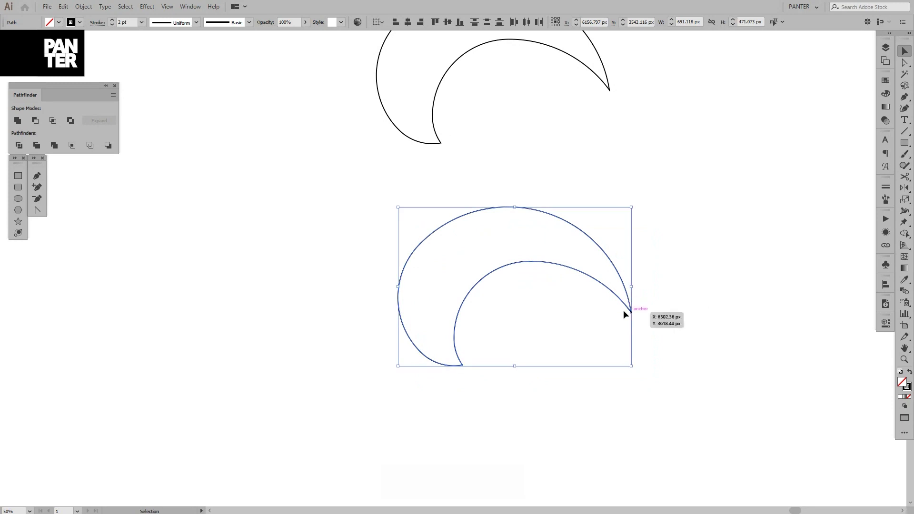
left_click(88, 9)
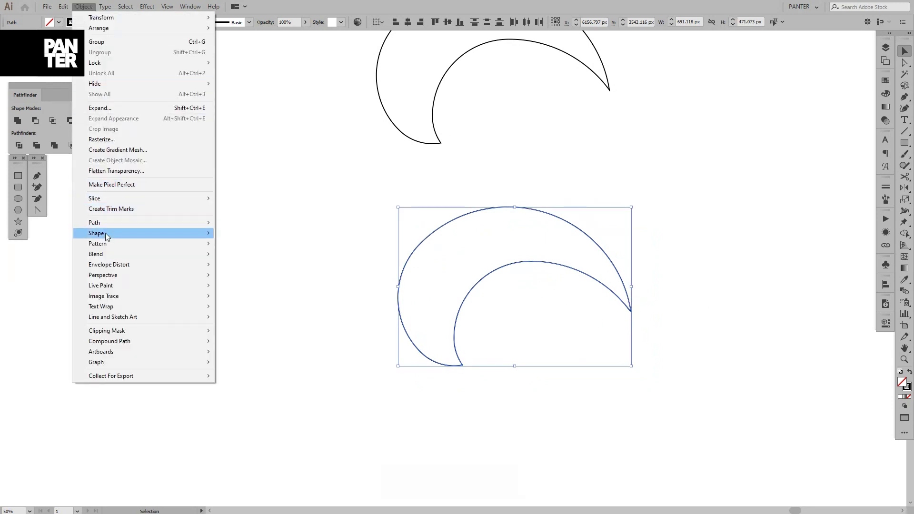
mouse_move(115, 256)
left_click(251, 257)
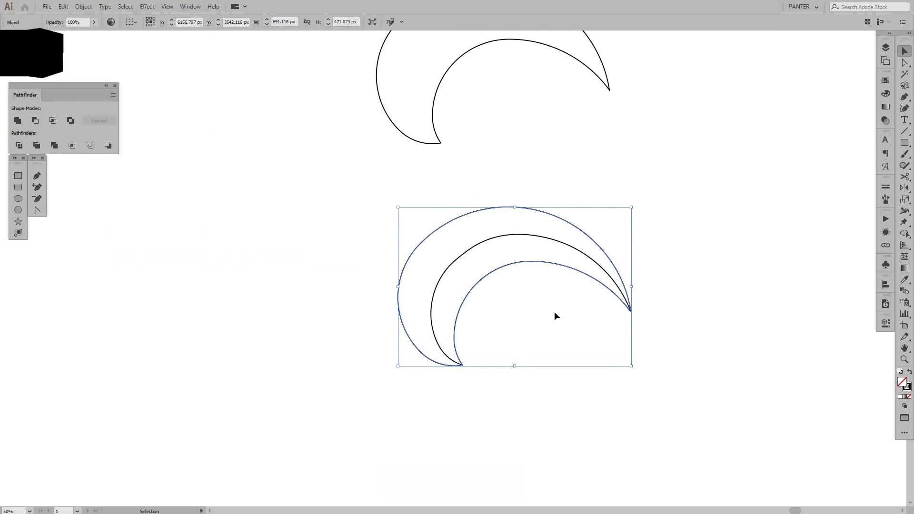
- Set the crescent blend's spacing to Specified Steps with 5 steps, using the preview, and apply it
double_click(906, 293)
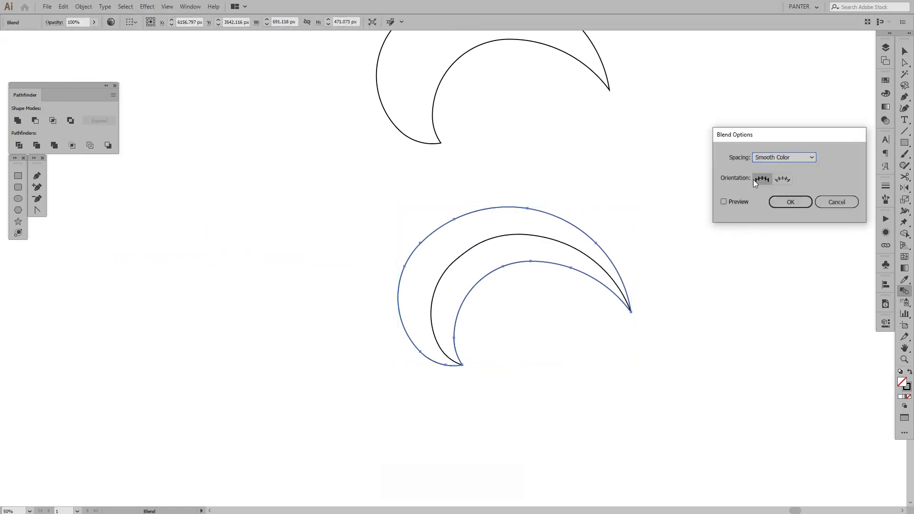
left_click(783, 158)
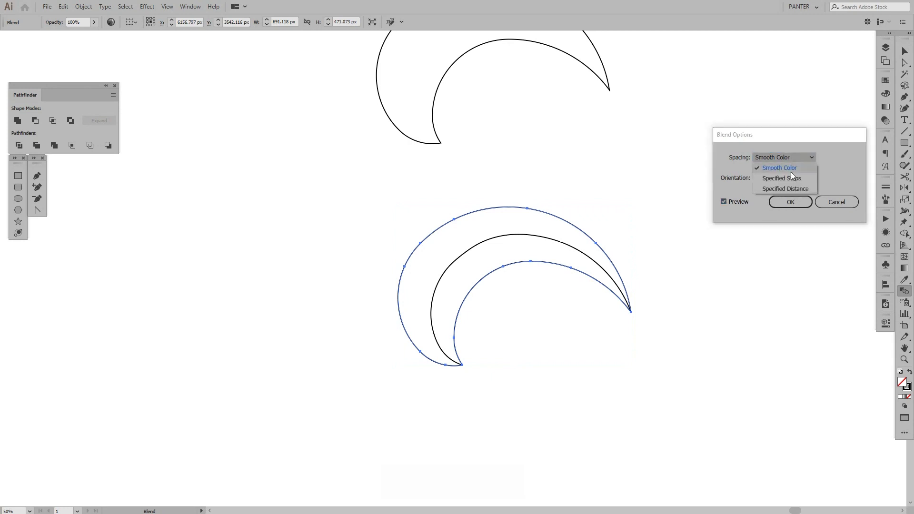
left_click(792, 176)
key("Up")
key("Up")
key("Up")
key("Up")
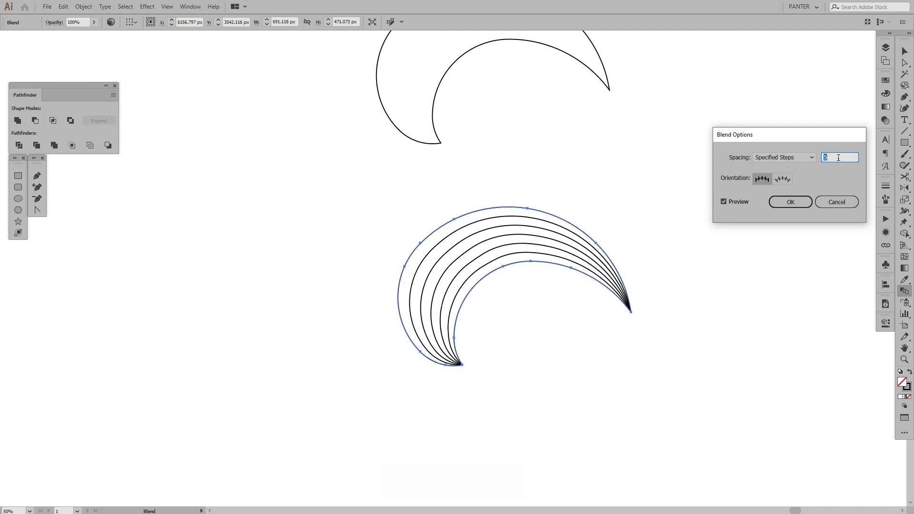
left_click(807, 201)
key("v")
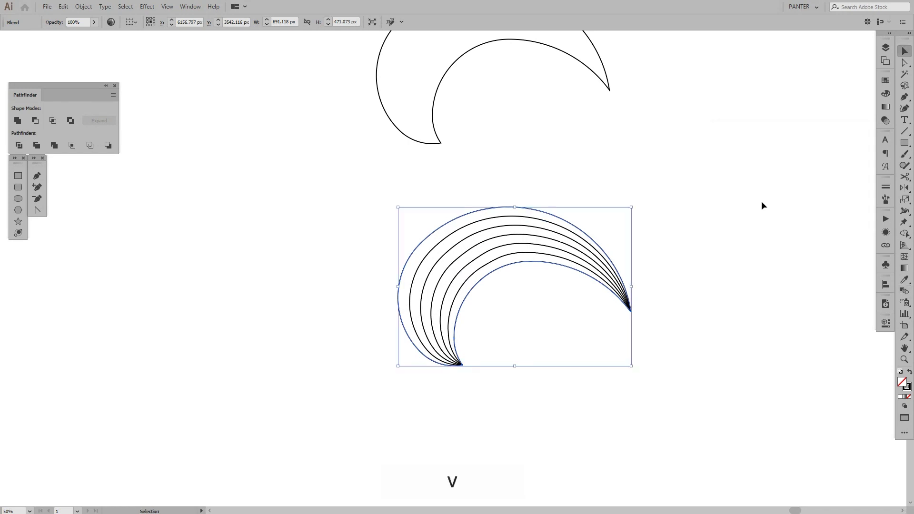
- Check the Blend commands for the uncut crescent, and delete that crescent
left_click_drag(600, 151, 602, 237)
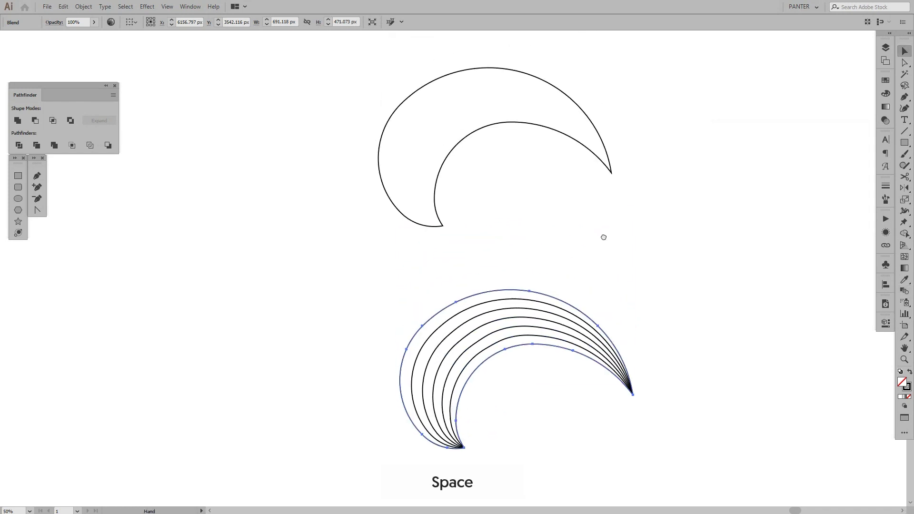
left_click(544, 141)
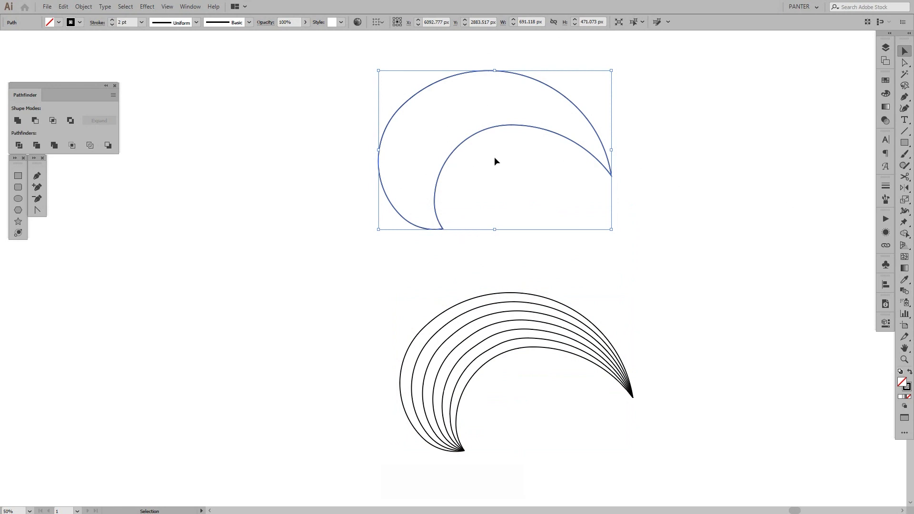
left_click(84, 6)
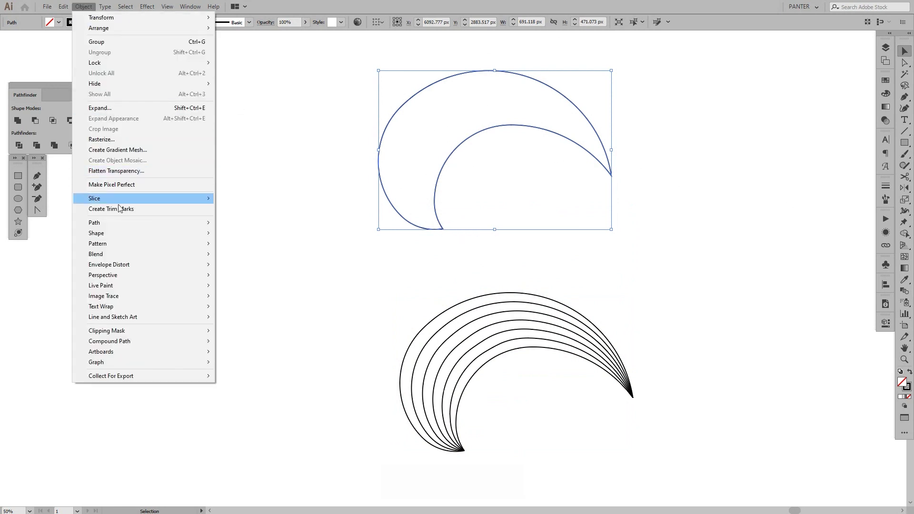
mouse_move(118, 253)
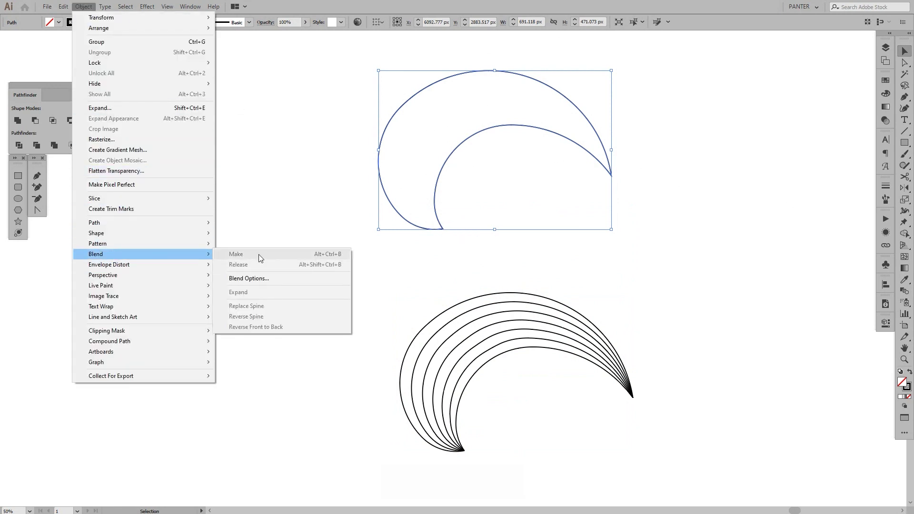
left_click(431, 258)
left_click(431, 259)
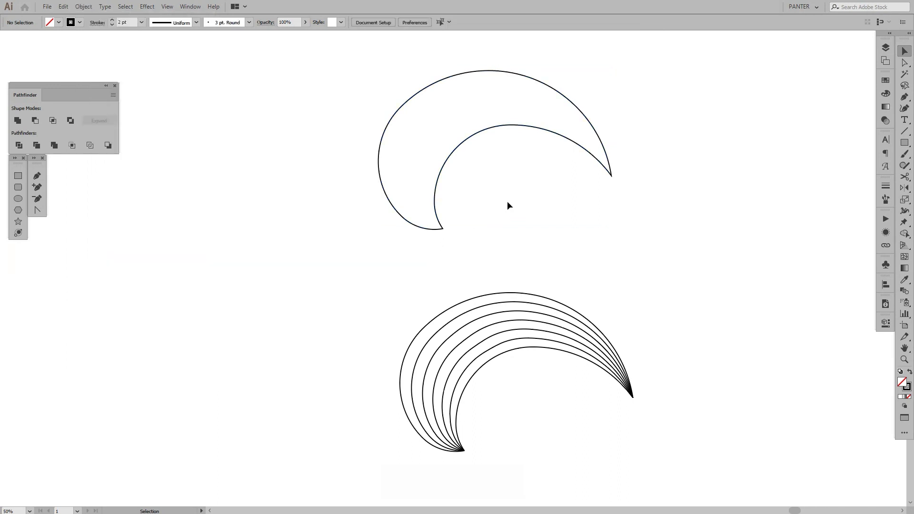
left_click_drag(441, 141, 312, 153)
key("Delete")
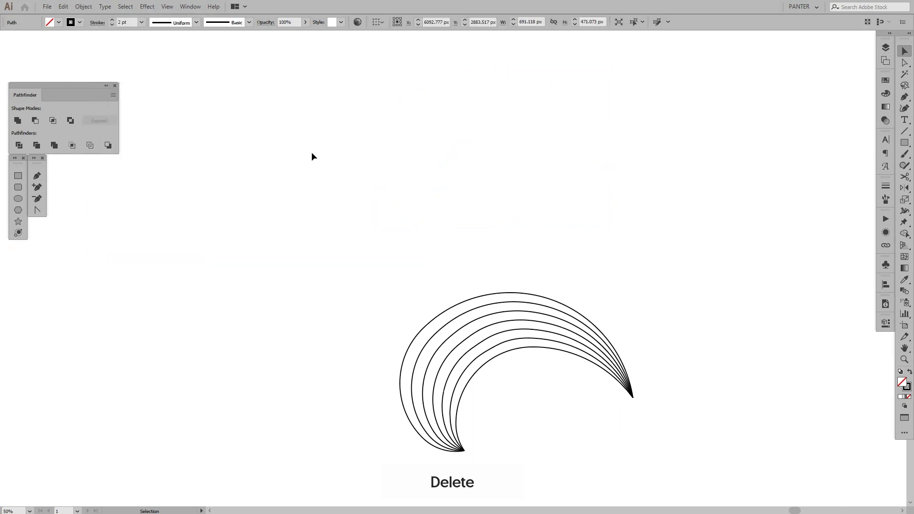
- Set the blended crescent's stroke weight to 5 pt
scroll(353, 196, "down", 3)
scroll(593, 196, "up", 1)
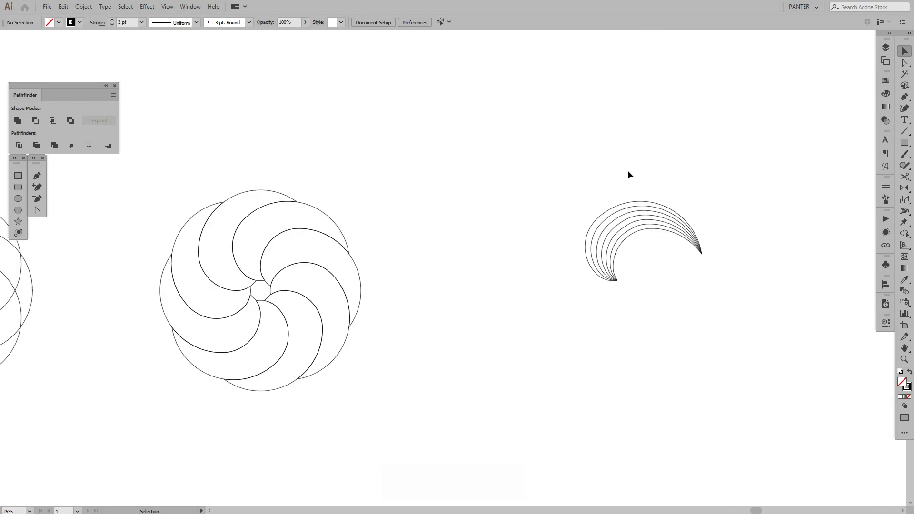
left_click(647, 256)
right_click(646, 253)
left_click(818, 212)
left_click_drag(747, 164, 649, 294)
scroll(720, 245, "up", 1)
scroll(721, 244, "up", 1)
left_click(885, 186)
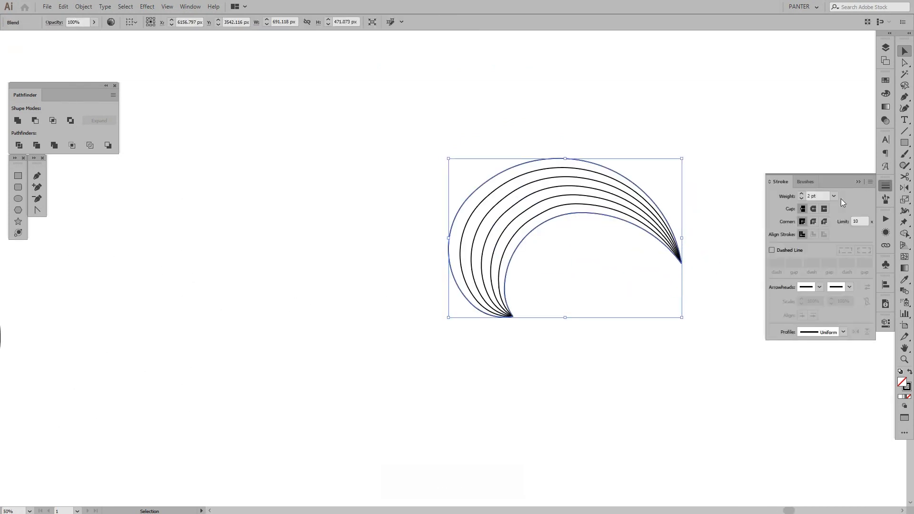
key("Up")
key("Up")
key("Up")
key("Up")
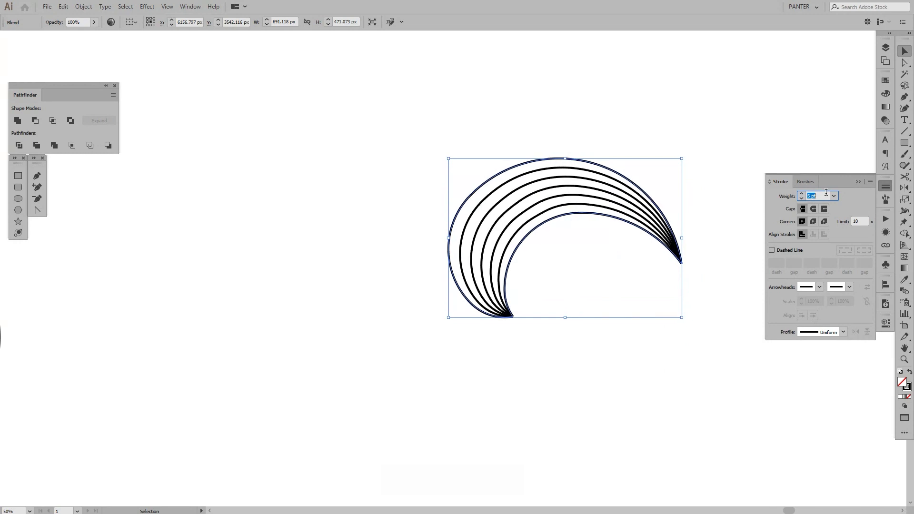
key("Down")
left_click(718, 156)
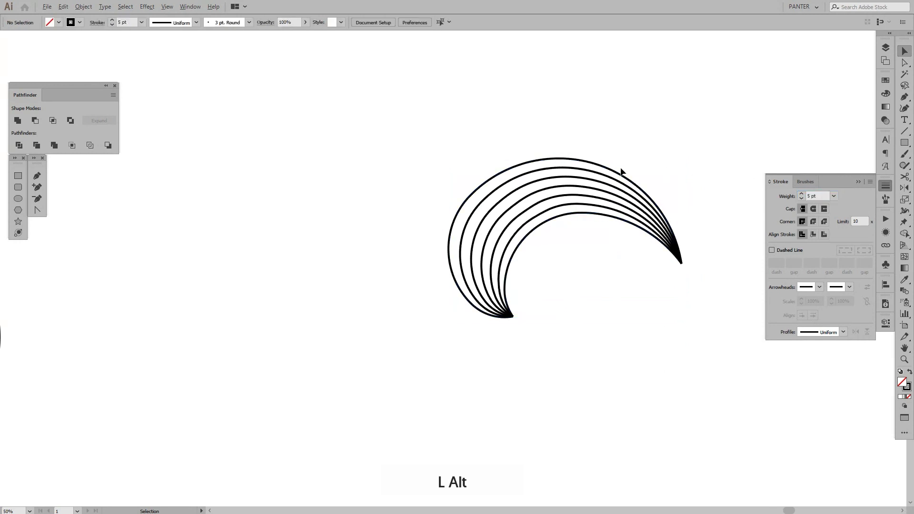
- Move the blended crescent horizontally closer to the eight-arm swirl, keeping it just outside the swirl
scroll(619, 171, "down", 2)
left_click_drag(565, 164, 614, 173)
scroll(611, 152, "down", 1)
left_click(651, 189)
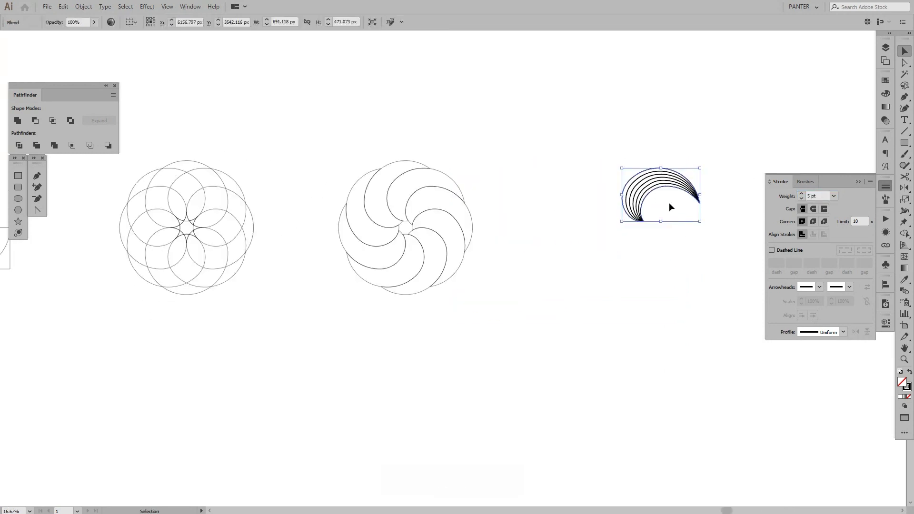
right_click(670, 202)
left_click(662, 204)
left_click(645, 194)
left_click_drag(647, 196, 510, 196)
scroll(411, 185, "up", 3)
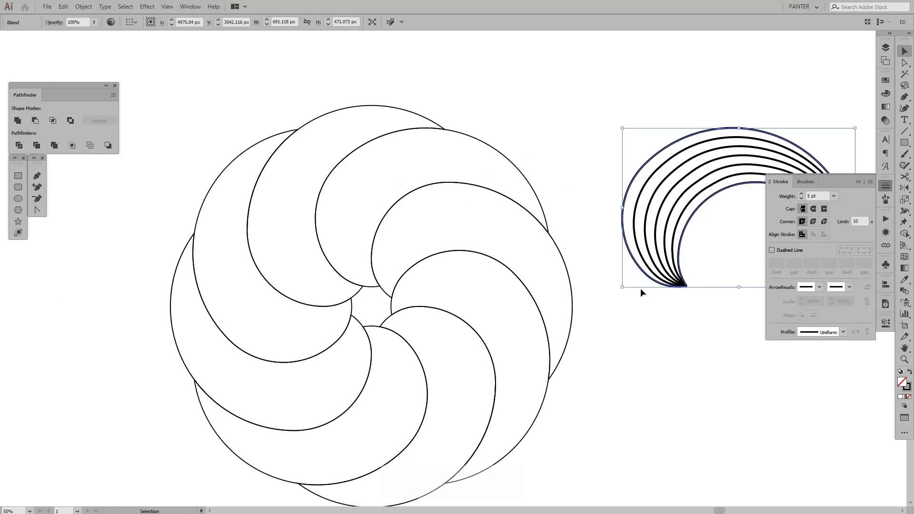
- Move the blended crescent horizontally onto the matching upper crescent of the swirl, aligned with its outline
left_click(858, 182)
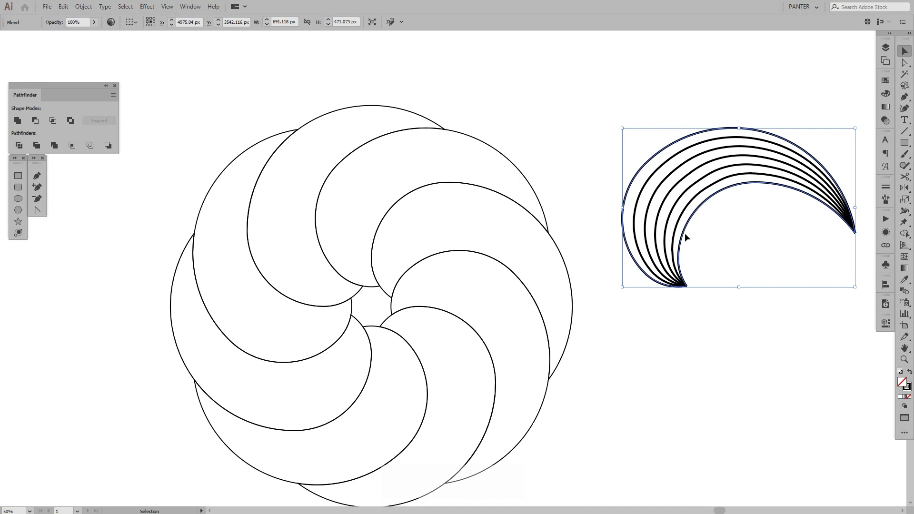
left_click_drag(685, 237, 378, 235)
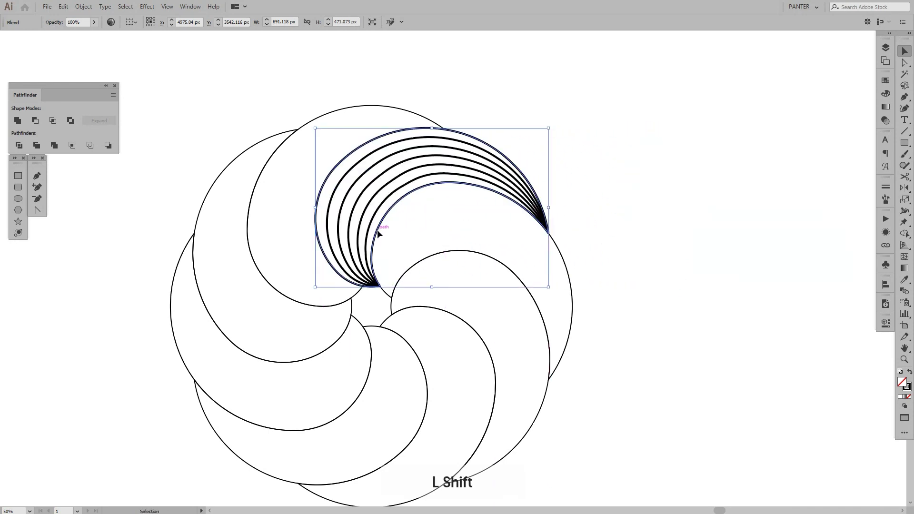
left_click(390, 235)
scroll(350, 329, "up", 3)
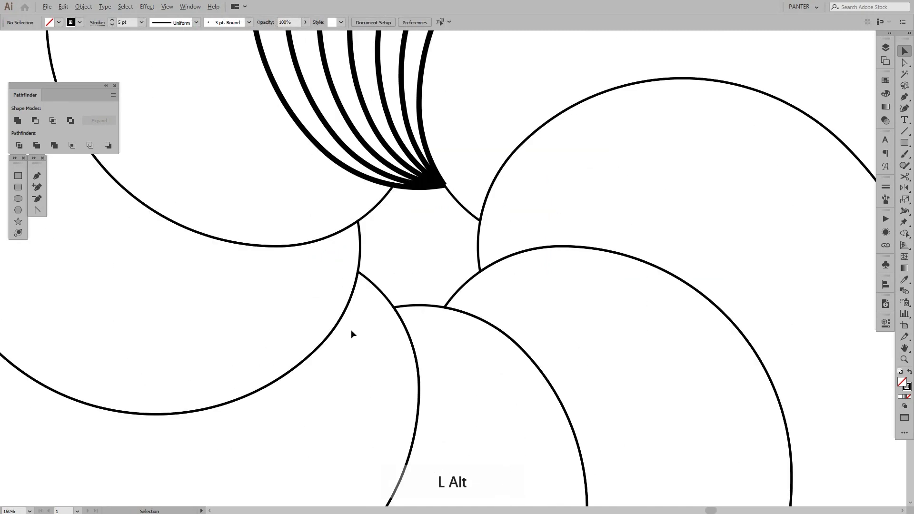
left_click_drag(437, 244, 444, 255)
scroll(428, 233, "up", 1)
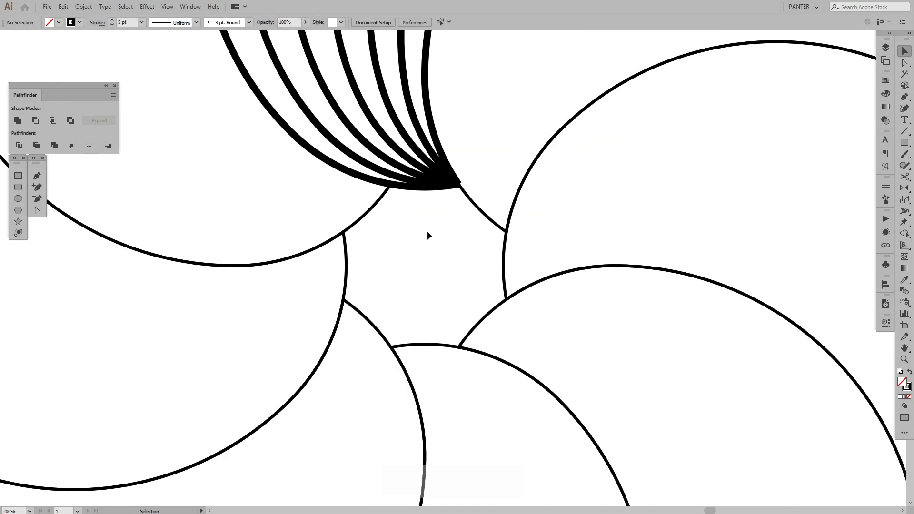
- Draw a straight path through the four side corners of the swirl's central opening, forming two diagonals that cross at its center
key("p")
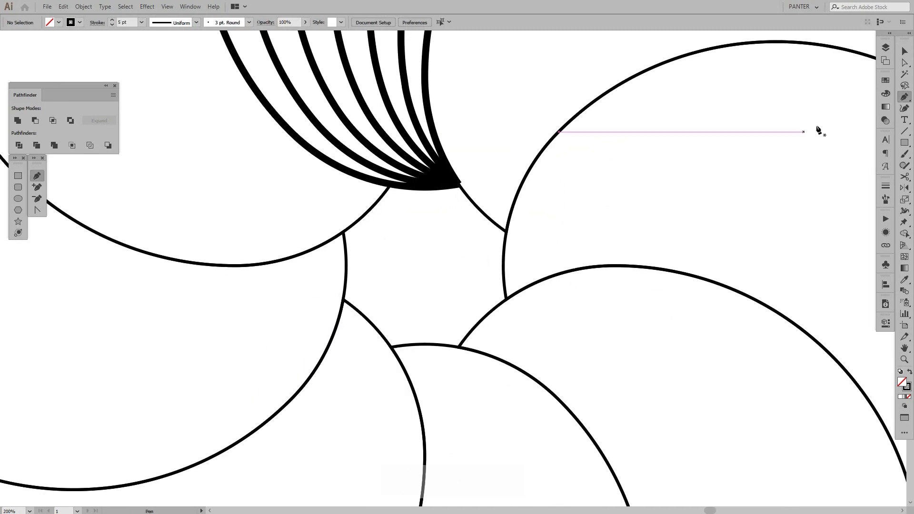
left_click(904, 97)
left_click(832, 98)
left_click(506, 232)
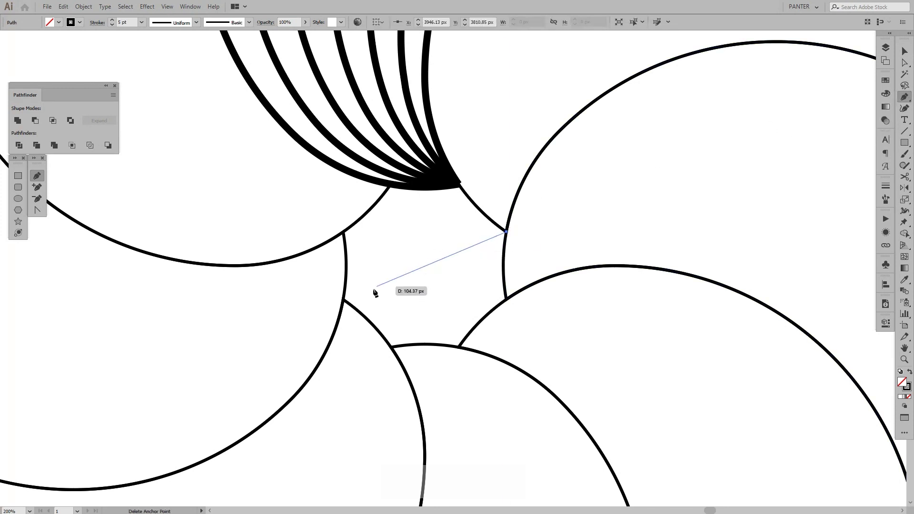
left_click(344, 299)
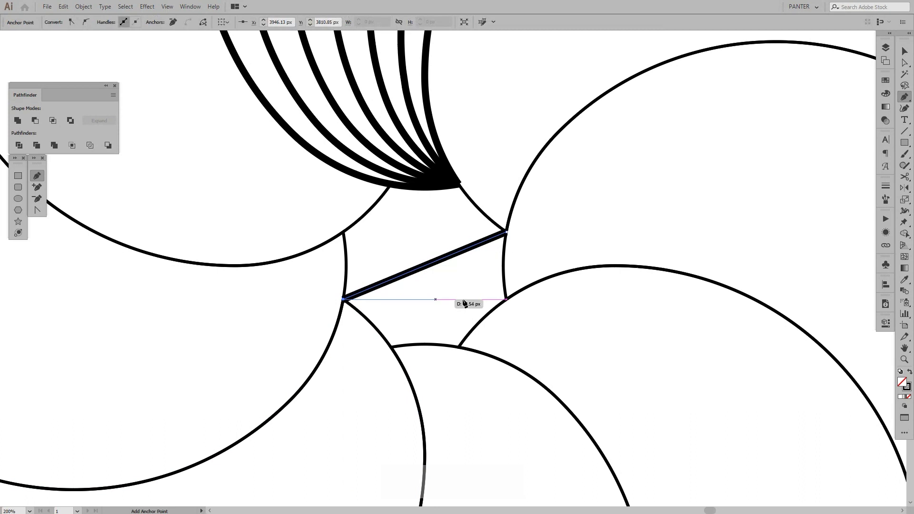
left_click(506, 299)
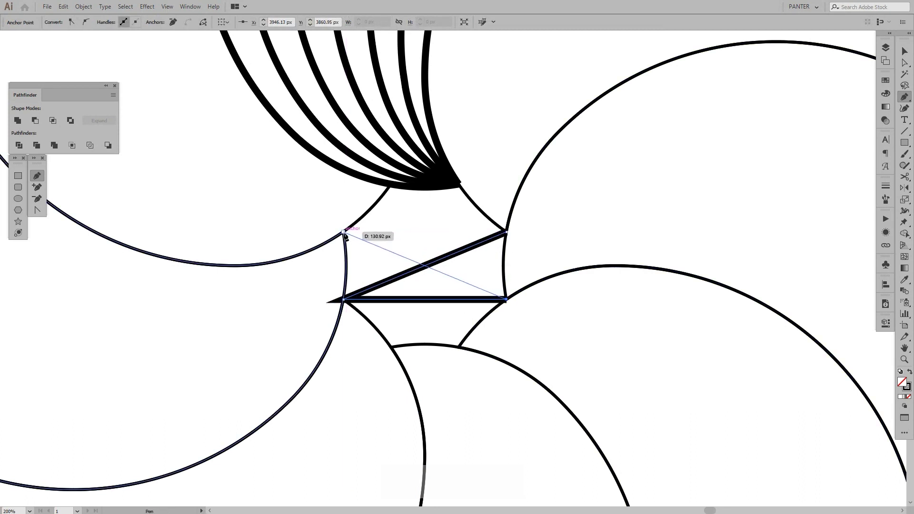
left_click(343, 231)
key("v")
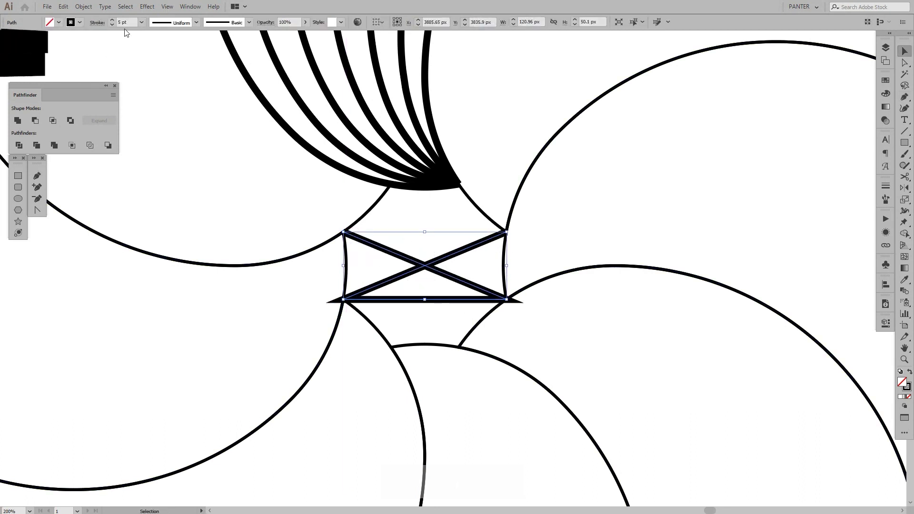
- Set the crossing guide path's stroke weight to 0.75 pt and deselect it
left_click(125, 22)
scroll(124, 23, "down", 5)
left_click(257, 175)
- Open the rotation settings for the blended crescent on the swirl, with the pivot at the intersection of the guide diagonals
scroll(258, 176, "down", 2)
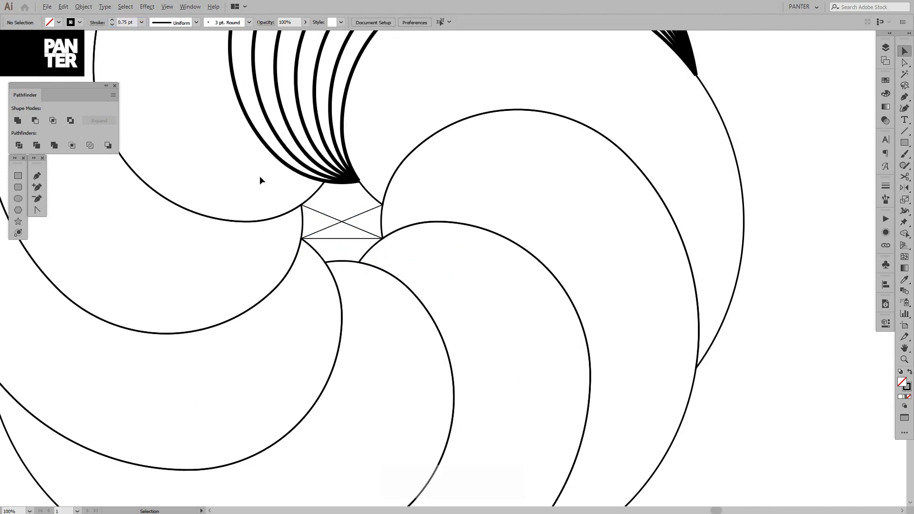
key("space")
left_click_drag(259, 175, 429, 266)
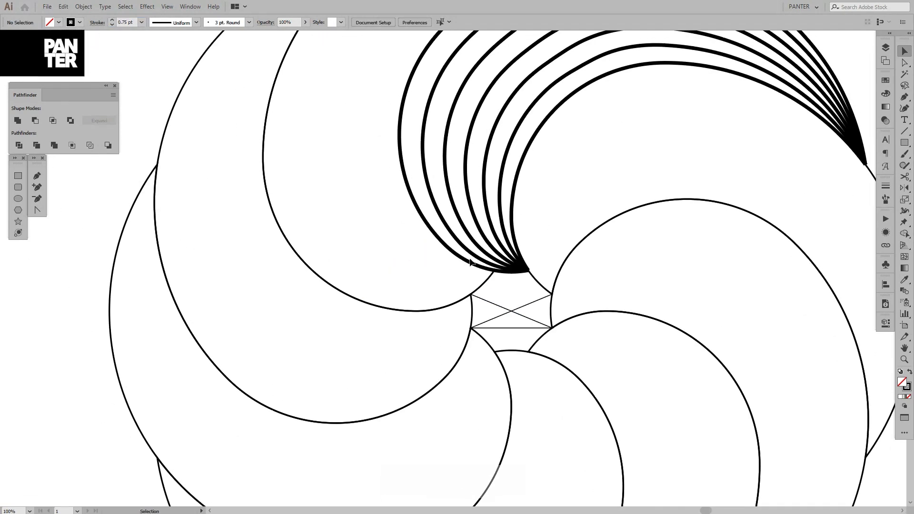
left_click(523, 267)
scroll(523, 271, "down", 1)
key("space")
left_click_drag(553, 281, 548, 282)
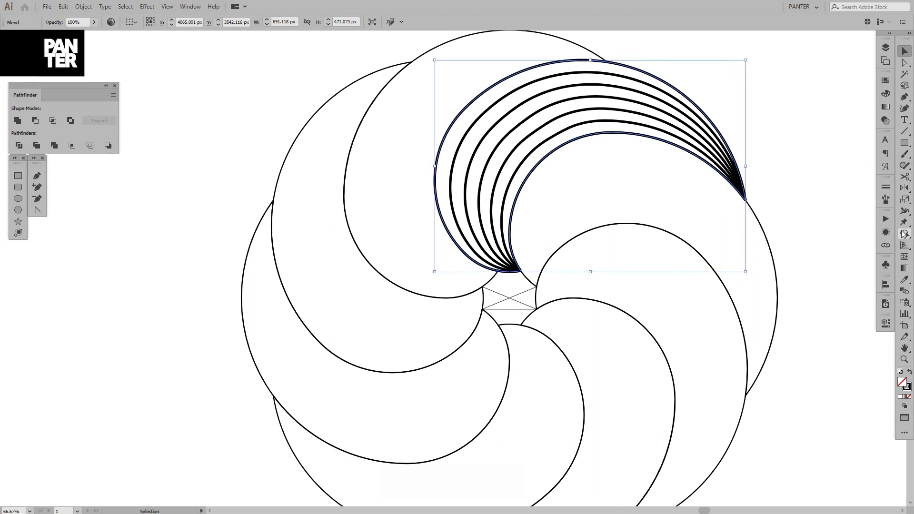
left_click(907, 189)
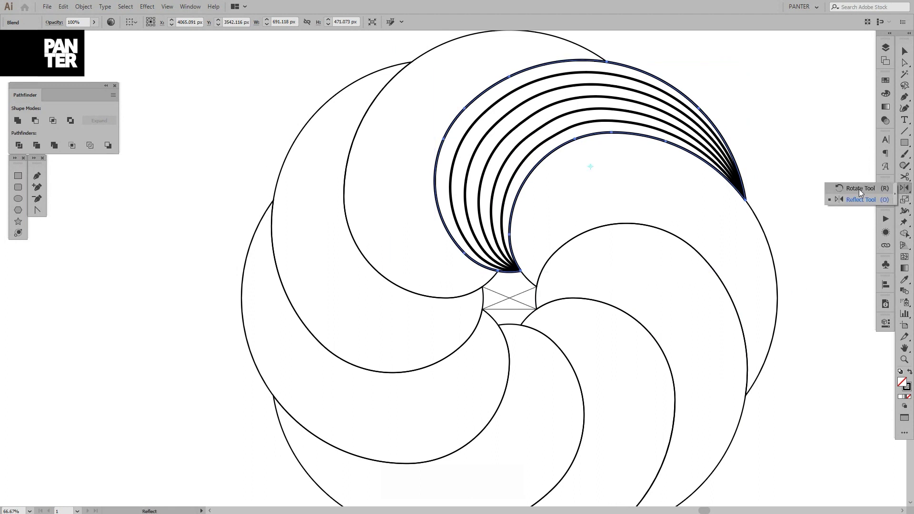
left_click(858, 189)
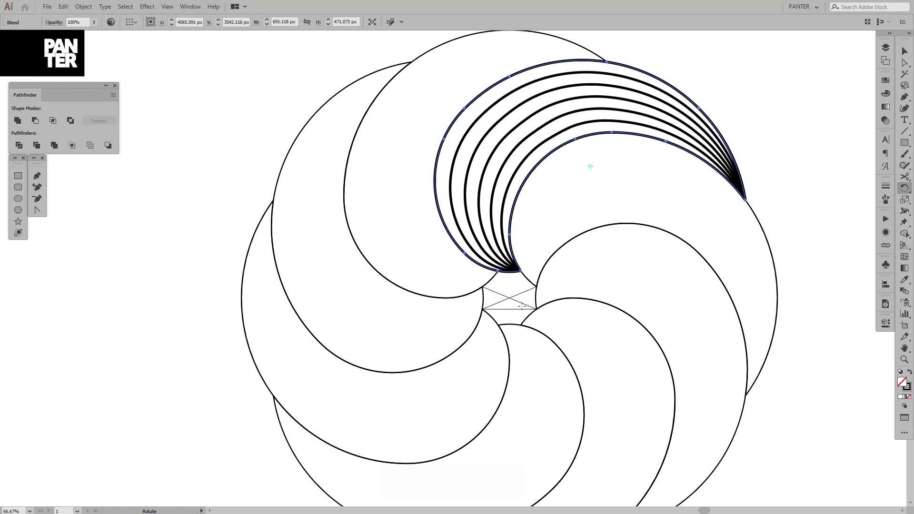
key("alt")
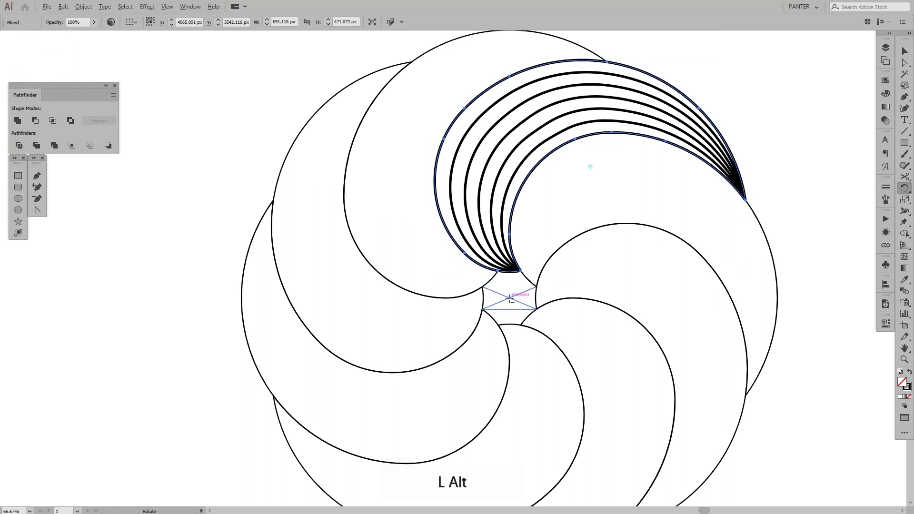
left_click(509, 298, "alt")
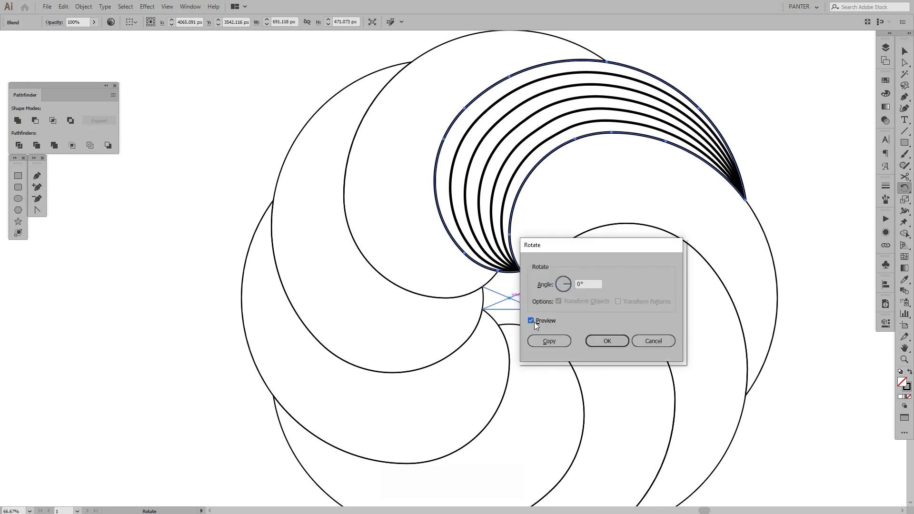
- Create a copy of the blended crescent rotated counterclockwise until it fits the outline of the adjacent arm
key("Up")
key("Up")
key("Up")
key("Up")
key("Up")
key("Up")
key("Up")
key("Up")
key("Up")
key("Up")
key("Up")
key("Up")
key("Up")
key("Up")
key("Up")
key("Up")
key("Up")
key("Up")
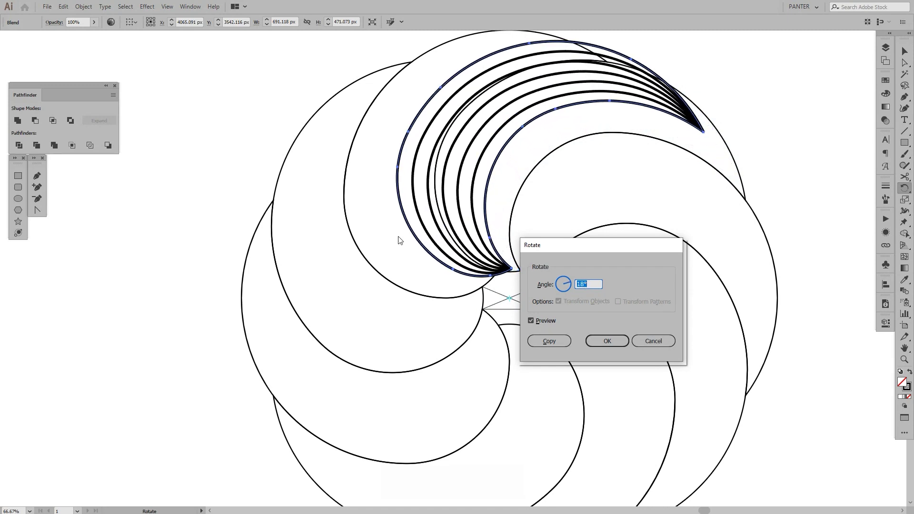
key("Up")
key("Up")
key("Up")
key("Up")
key("Up")
key("Up")
key("Up")
key("Up")
key("Up")
key("Up")
key("Up")
key("Up")
key("Up")
key("Up")
key("Up")
key("Up")
key("Up")
key("Up")
key("Up")
key("Up")
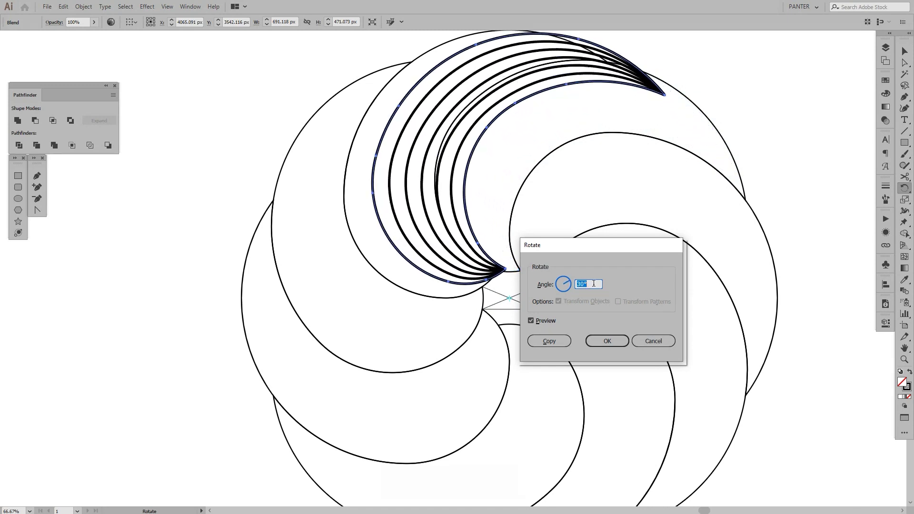
key("Up")
key("Up")
key("Up")
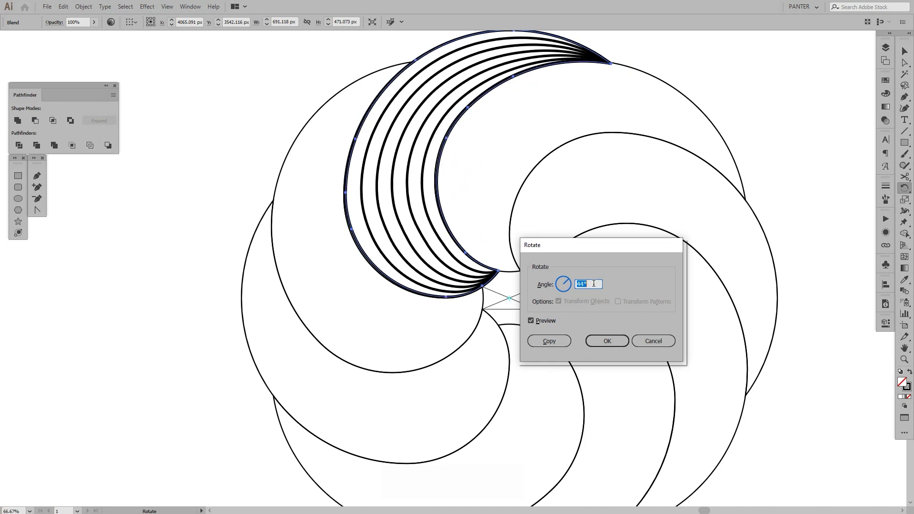
left_click(552, 336)
- Repeat the rotated copy six more times so that all eight arms of the swirl are filled with linework
key("ctrl")
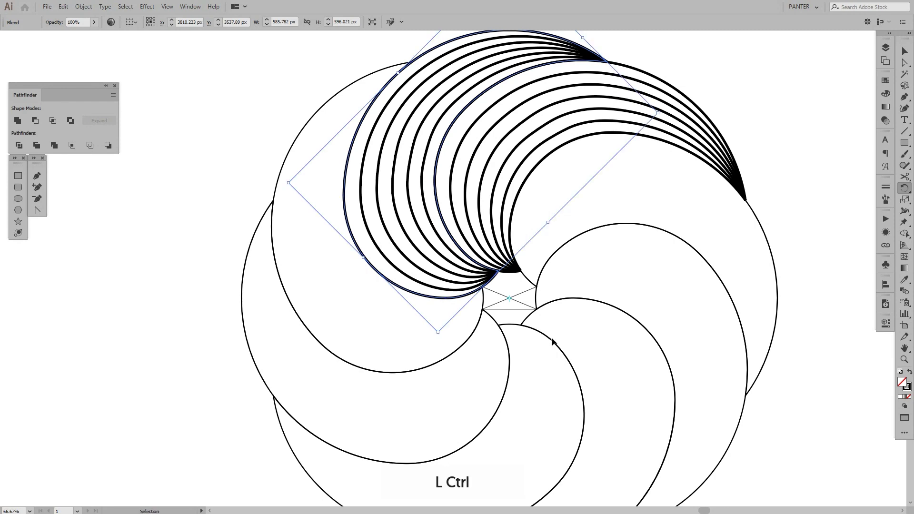
key("ctrl+d")
key("ctrl+d")
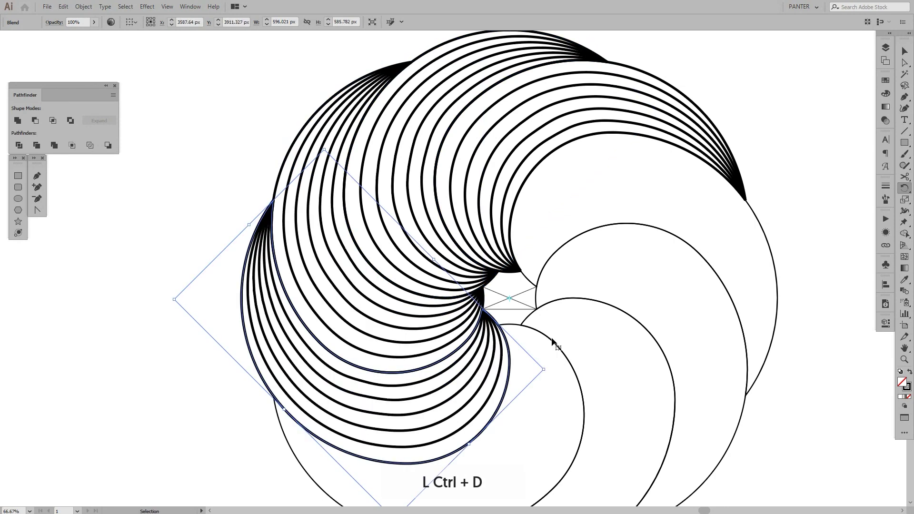
key("ctrl+d")
key("ctrl+d")
key("ctrl+d")
key("ctrl+d")
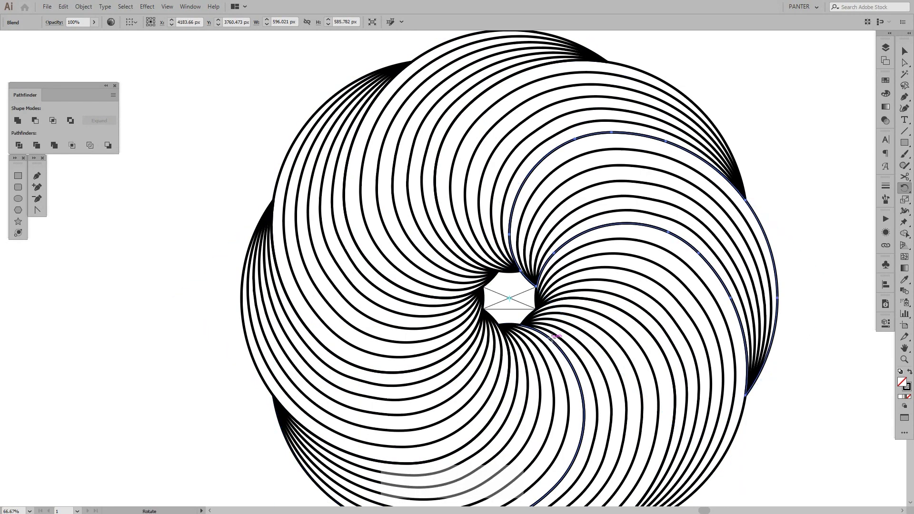
- Delete the crossing guide path from the center of the swirl
key("v")
left_click(515, 310)
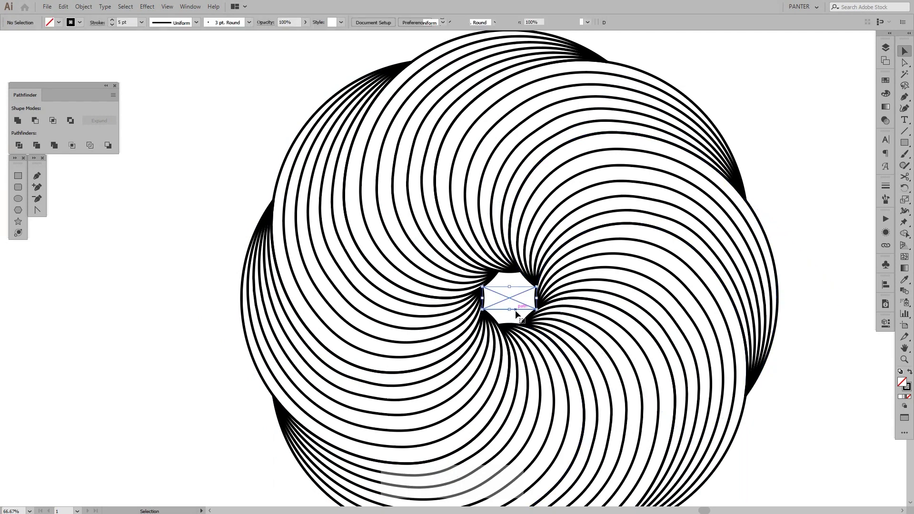
key("Delete")
- Move the spare blended crescent straight up, clear of the row of figures, and deselect it
scroll(516, 310, "down", 4)
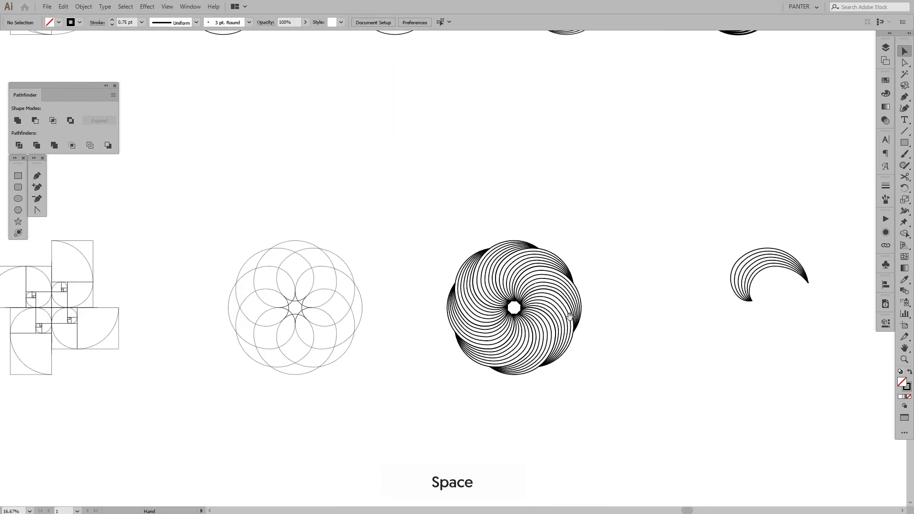
left_click_drag(572, 317, 461, 302)
scroll(513, 292, "up", 1)
left_click(512, 304)
scroll(484, 297, "up", 1)
scroll(477, 302, "down", 1)
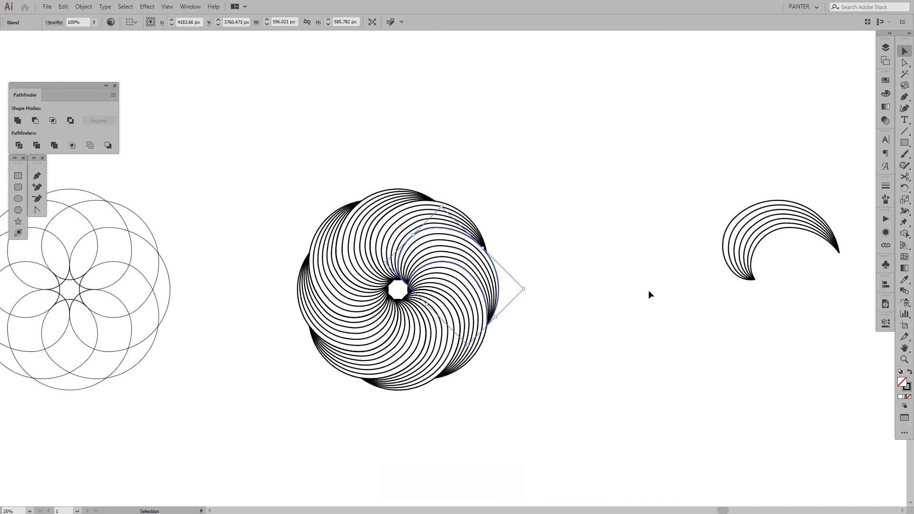
left_click_drag(649, 290, 595, 327)
left_click_drag(705, 273, 715, 93)
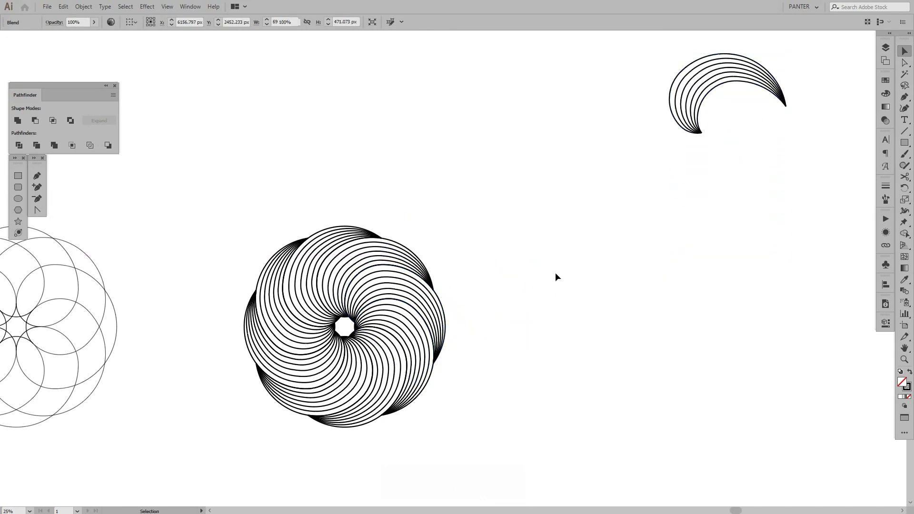
left_click(555, 273)
- Select all eight blended crescents of the swirl and group them
scroll(431, 305, "up", 1)
left_click_drag(460, 331, 516, 284)
left_click(497, 322)
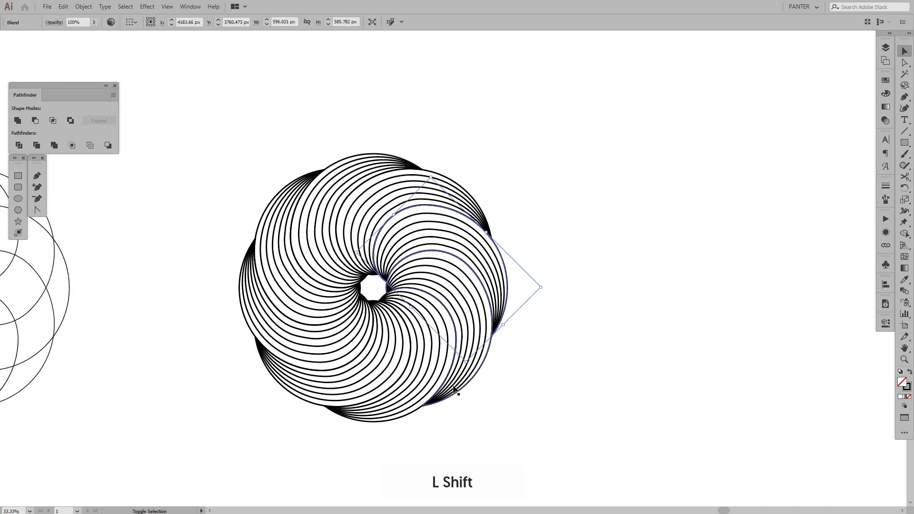
left_click_drag(454, 390, 366, 420)
left_click(346, 417, "shift")
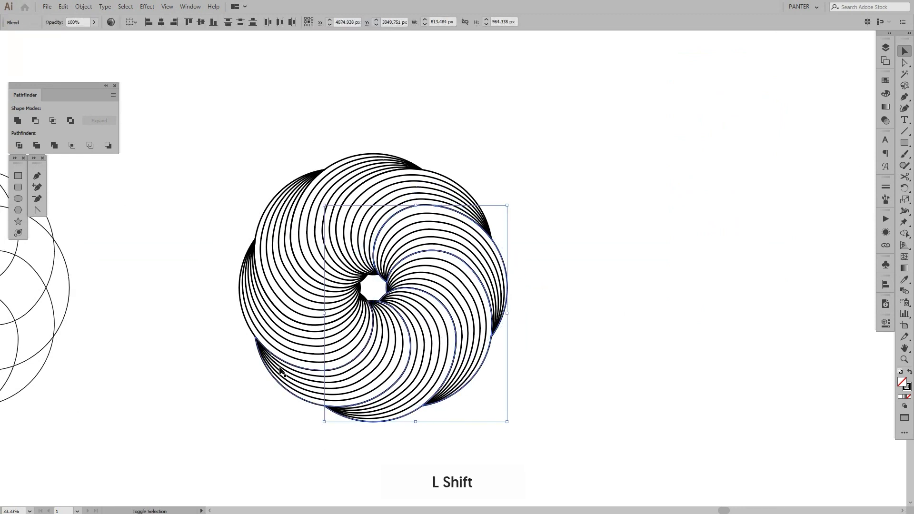
left_click(271, 364, "shift")
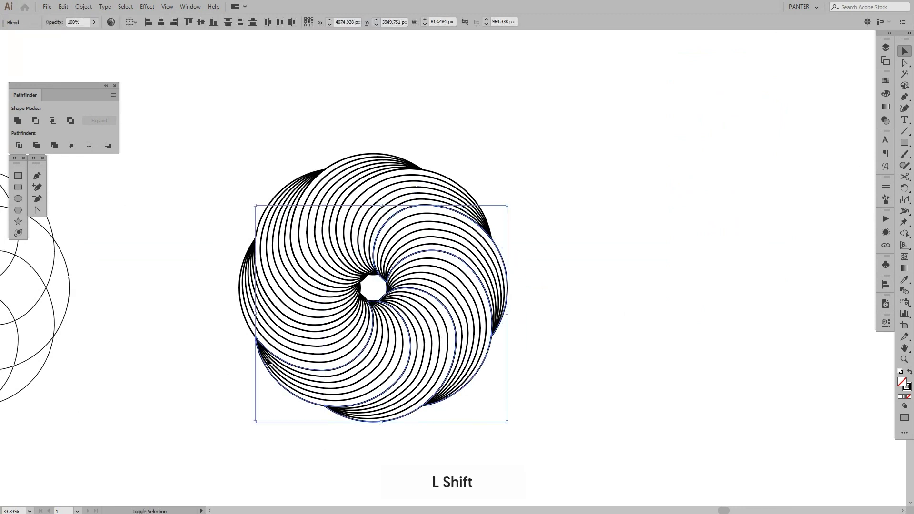
left_click(246, 266, "shift")
left_click(310, 188, "shift")
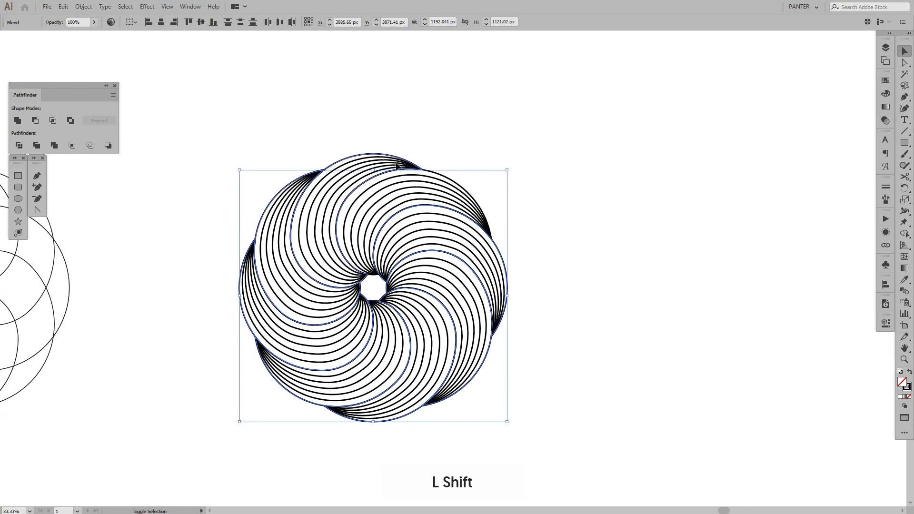
left_click(396, 165, "shift")
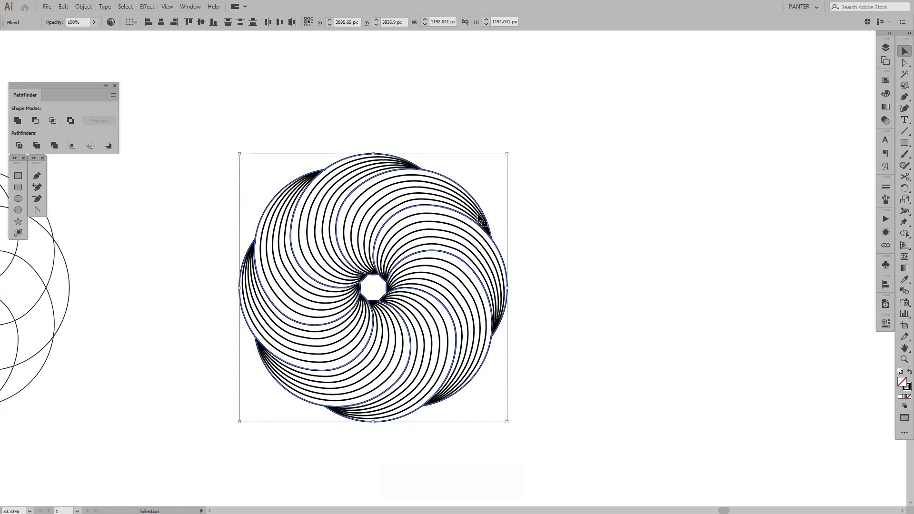
key("ctrl+g")
- Move the grouped line-filled swirl horizontally to the right of the plain swirl outline, leaving a gap between them
key("ctrl+minus")
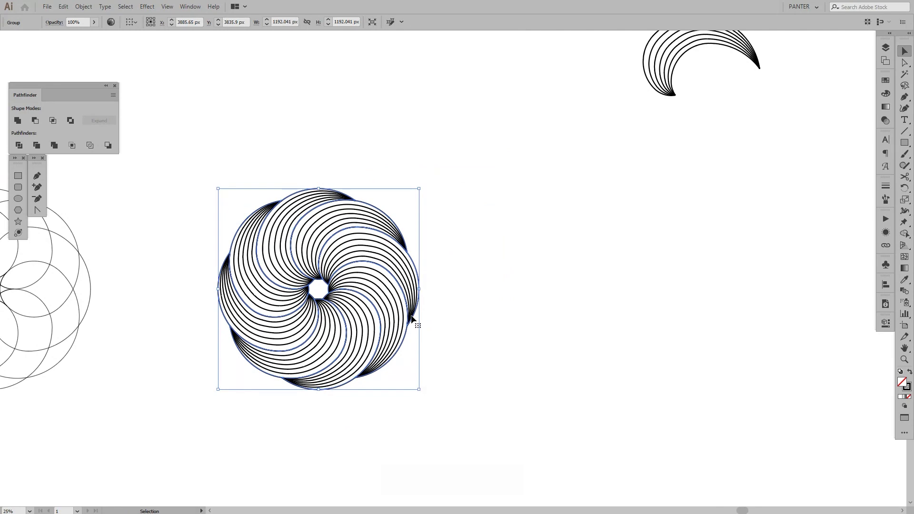
left_click_drag(412, 319, 690, 337)
left_click(647, 407)
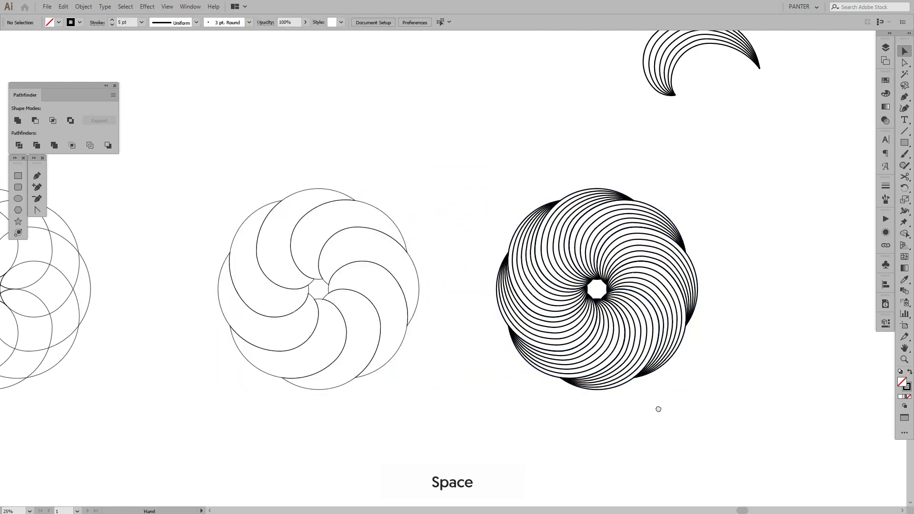
- Shift the two swirls closer to the overlapping-circle figure, and move all three figures left toward the golden-spiral construction
left_click_drag(659, 409, 641, 390)
scroll(697, 379, "down", 2)
left_click_drag(698, 380, 527, 367)
scroll(541, 327, "up", 2)
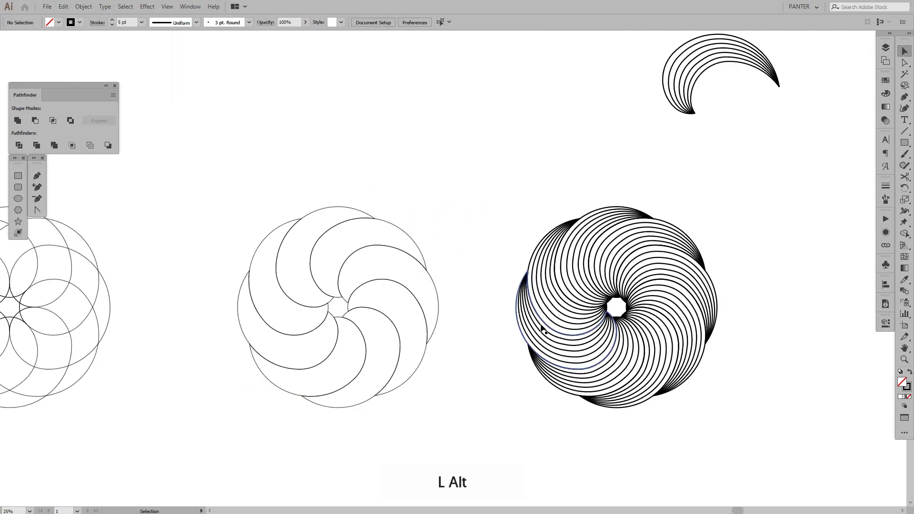
left_click_drag(756, 384, 616, 376)
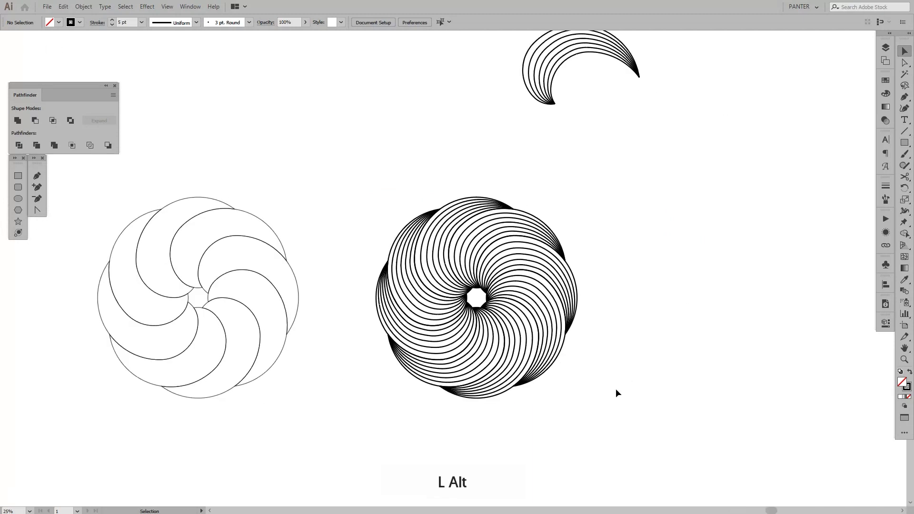
scroll(616, 388, "down", 2)
left_click_drag(724, 418, 608, 306)
left_click_drag(738, 434, 463, 284)
left_click_drag(534, 322, 498, 322)
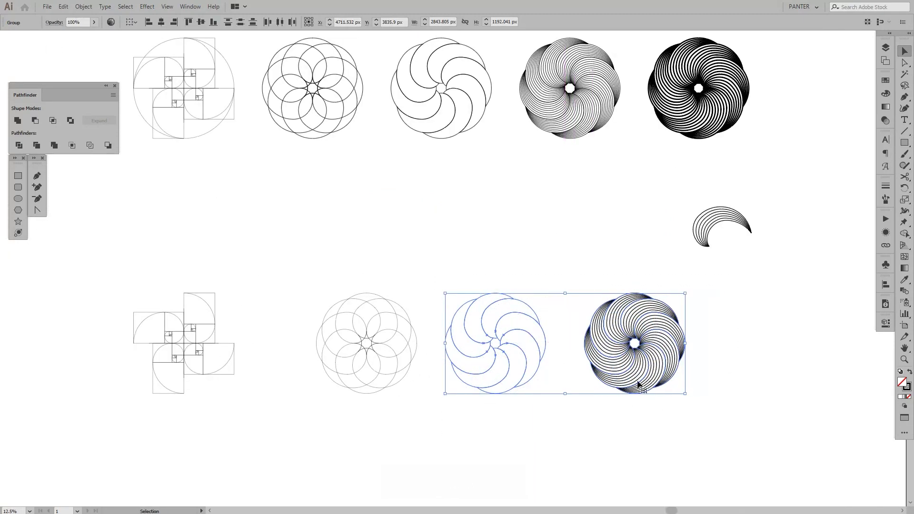
left_click_drag(715, 403, 326, 307)
left_click_drag(537, 349, 504, 349)
- Duplicate the grouped line-filled swirl horizontally to its right
scroll(669, 350, "up", 2)
left_click_drag(679, 353, 469, 408)
left_click(468, 408)
left_click(342, 295)
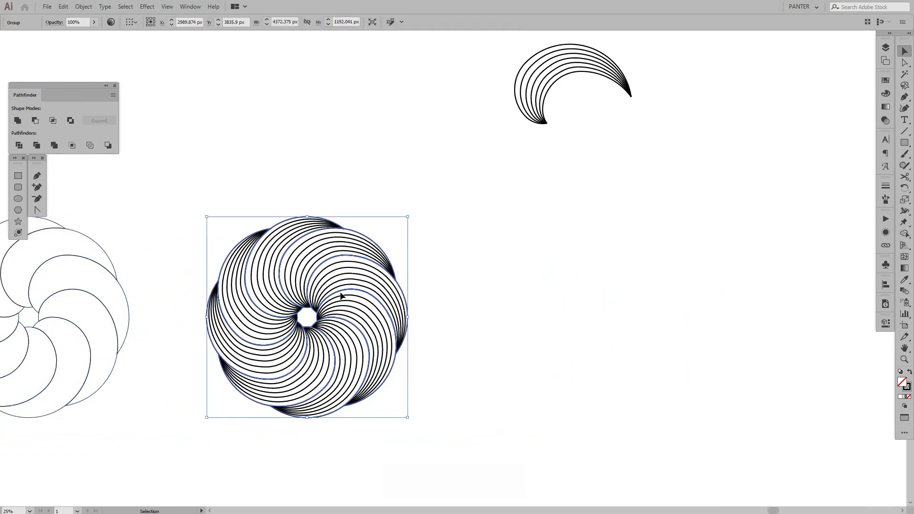
left_click_drag(314, 315, 599, 315)
- Set the duplicated swirl's stroke weight to 9 pt
scroll(721, 307, "up", 1)
left_click_drag(721, 307, 610, 285)
left_click(885, 186)
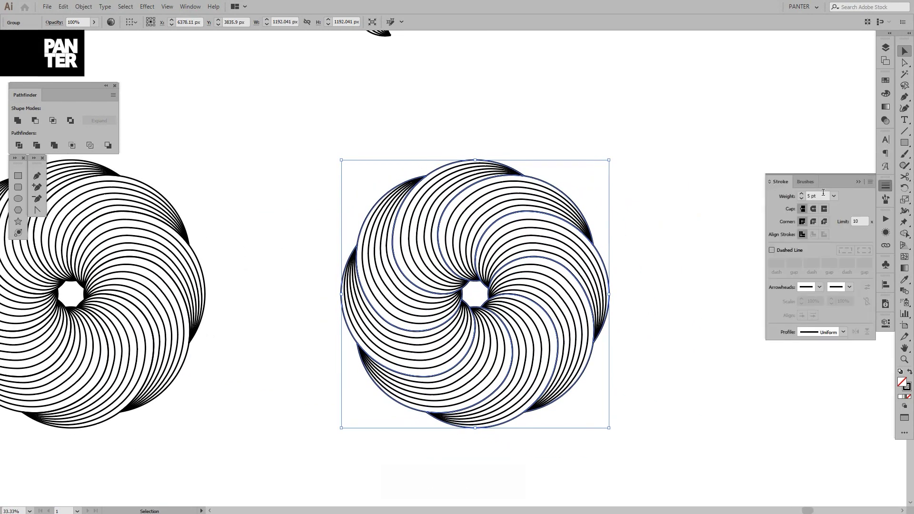
left_click(822, 192)
key("Up")
key("Up")
key("Up")
key("Up")
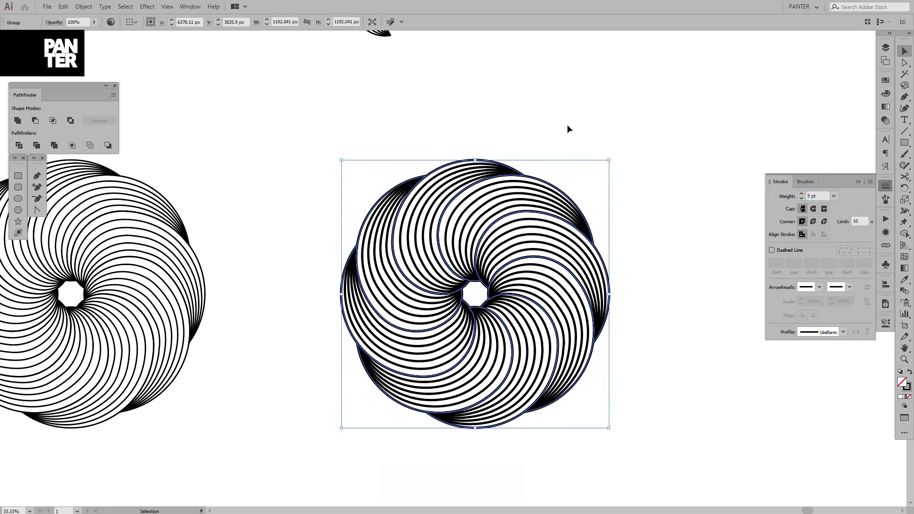
- Set the duplicated swirl's blend spacing to 10 specified steps, with the preview turned on
left_click(567, 126)
scroll(591, 151, "down", 1)
left_click_drag(630, 156, 600, 147)
scroll(663, 166, "up", 1)
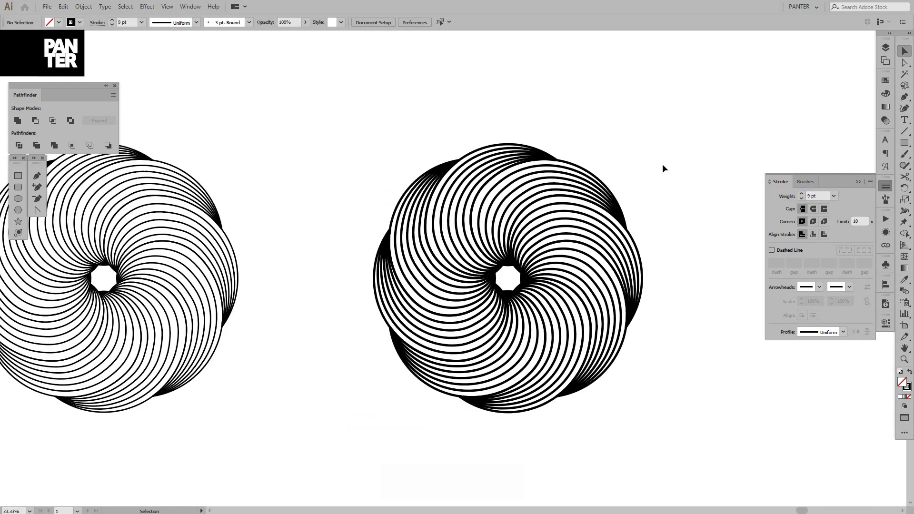
left_click(630, 224)
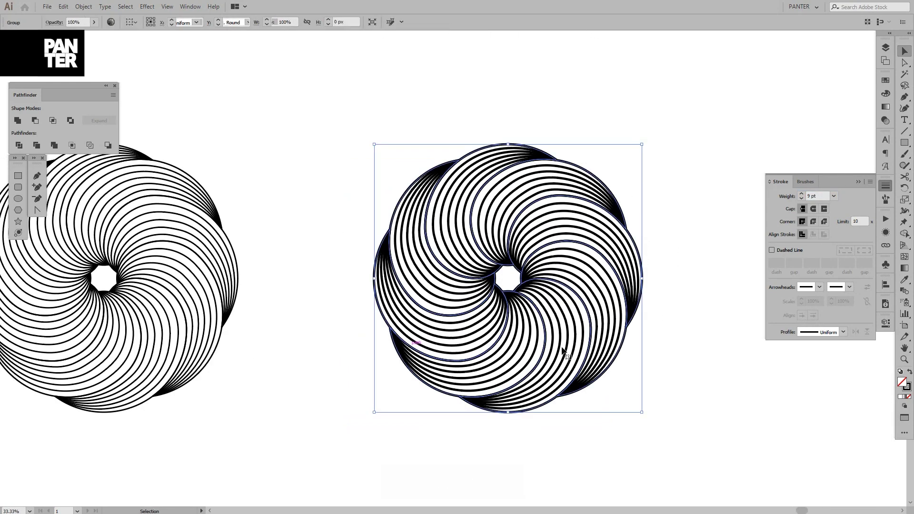
double_click(904, 292)
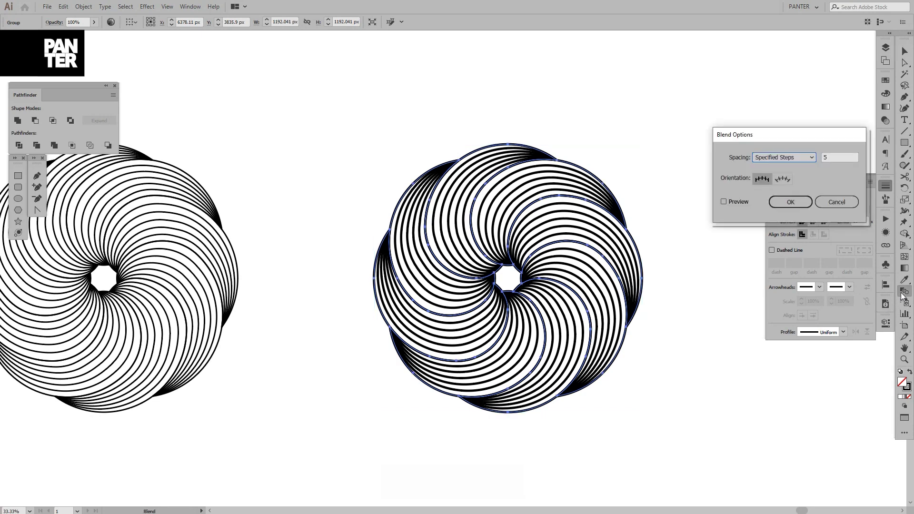
left_click(723, 201)
left_click(838, 157)
key("Up")
key("Up")
key("Up")
key("Up")
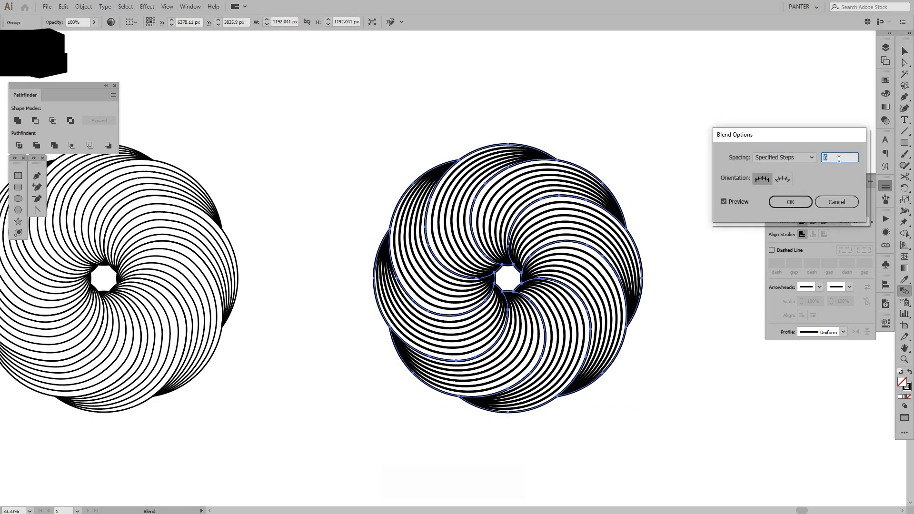
key("Up")
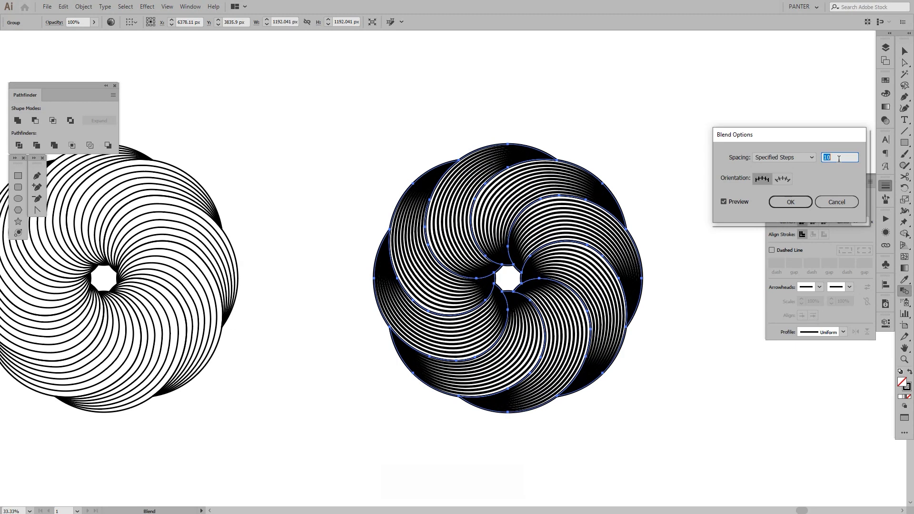
key("Up")
key("Down")
left_click(799, 205)
key("v")
left_click(718, 198)
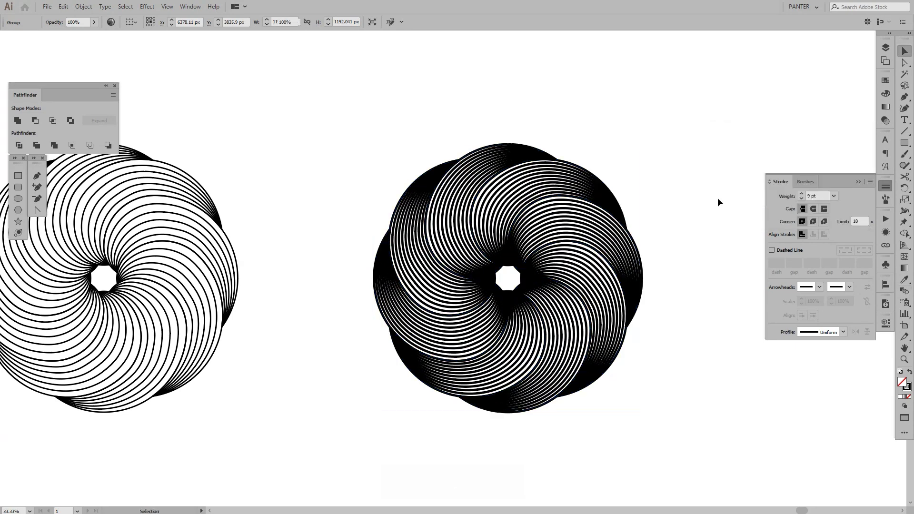
- Duplicate the dense black swirl straight down into the empty area below it
scroll(680, 224, "down", 2)
left_click_drag(677, 225, 565, 242)
scroll(616, 186, "up", 1)
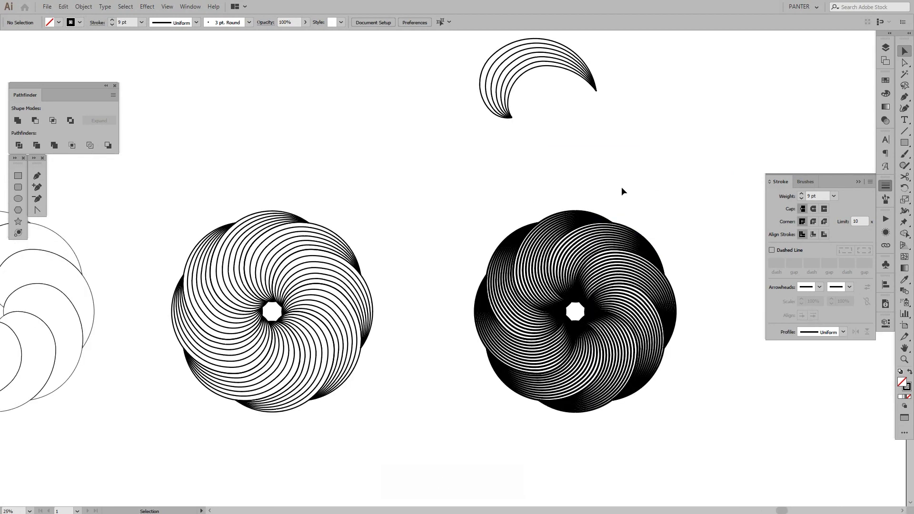
key("space")
left_click_drag(622, 192, 626, 157)
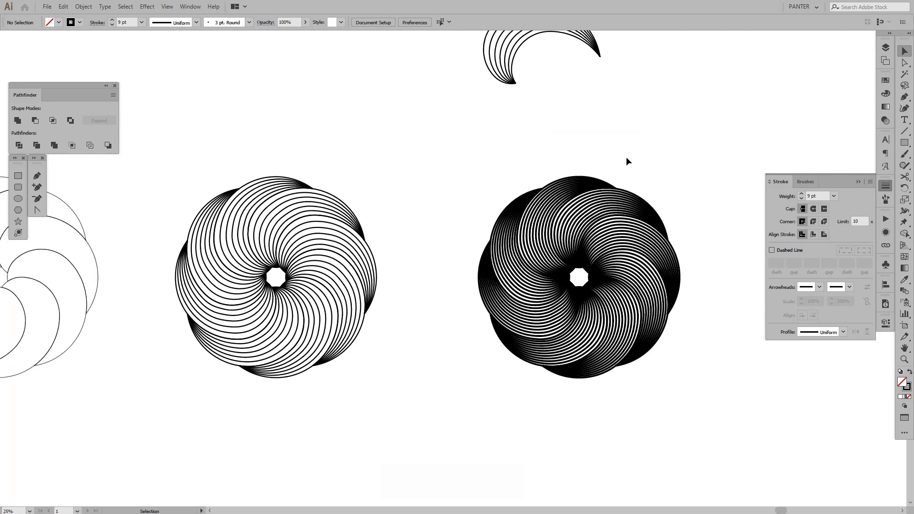
key("space")
left_click_drag(626, 159, 570, 58)
left_click(547, 191)
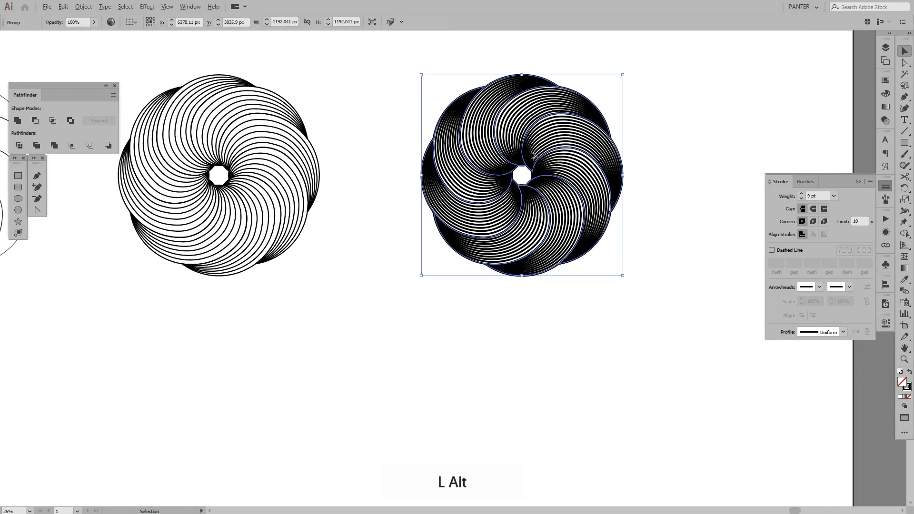
left_click_drag(537, 154, 523, 309)
scroll(547, 303, "up", 2, "alt")
left_click(704, 278)
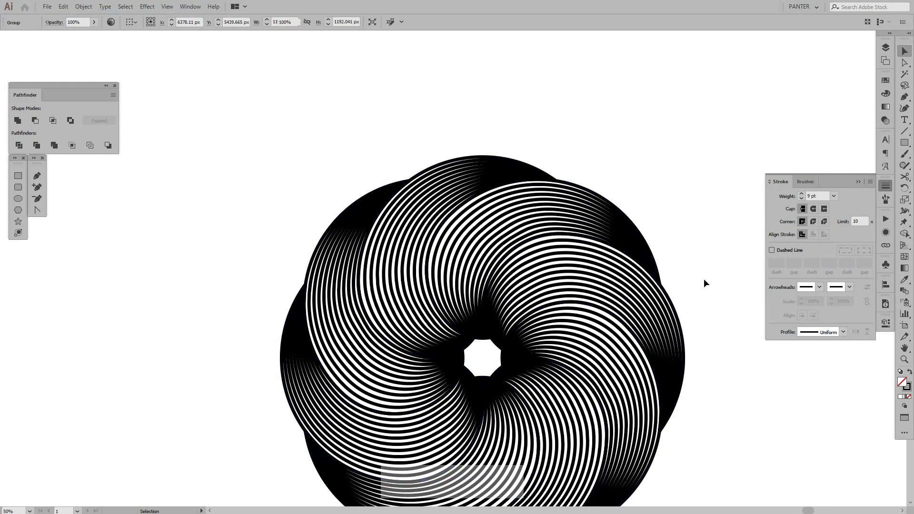
- Try a white-to-black linear gradient fill on the lower swirl copy, and remove the fill again
left_click(548, 318)
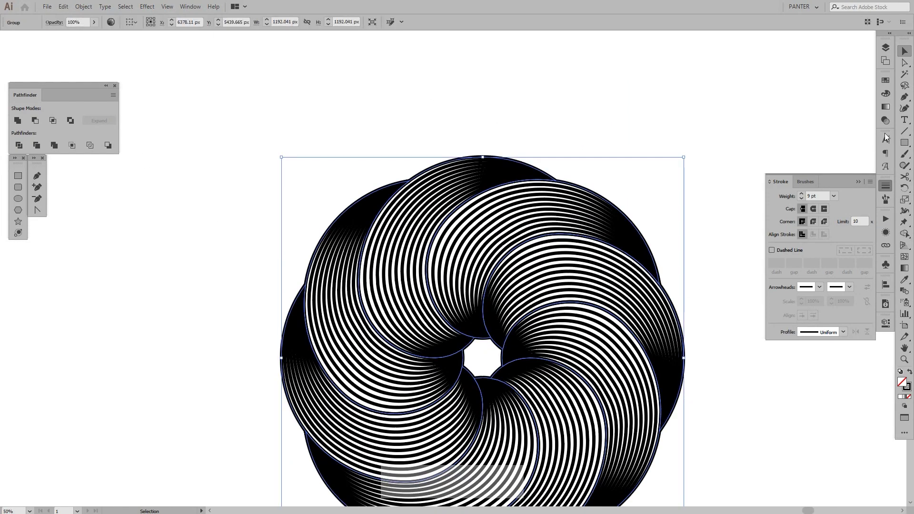
left_click(885, 107)
left_click(834, 151)
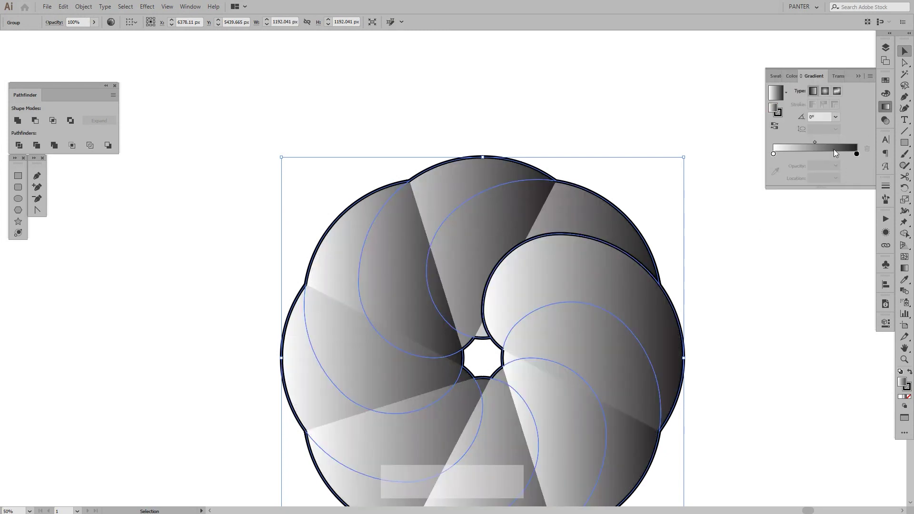
key("slash")
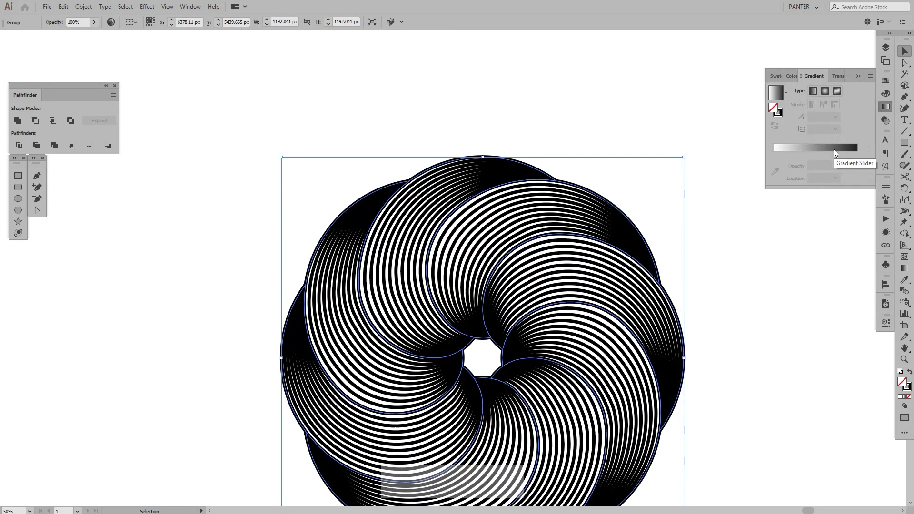
- Apply the white-to-black linear gradient to the stroke of the lower swirl copy
left_click(906, 391)
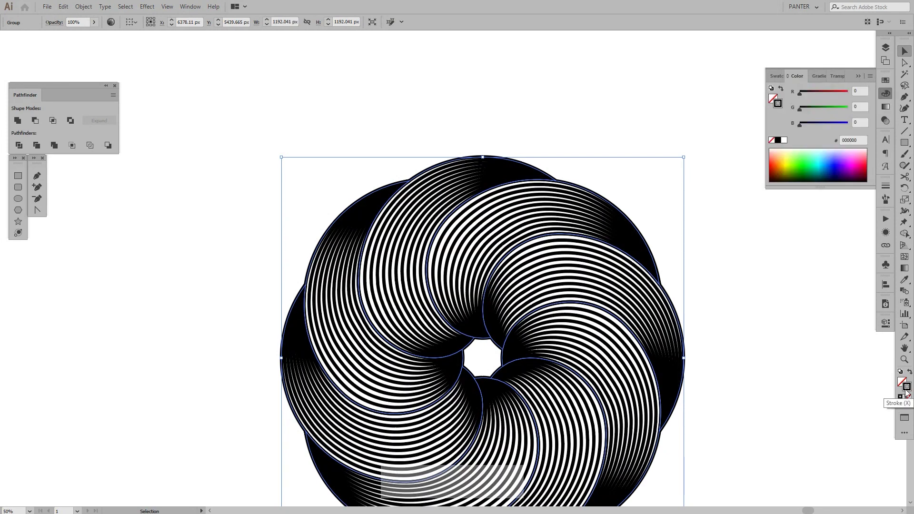
left_click(888, 108)
left_click(815, 144)
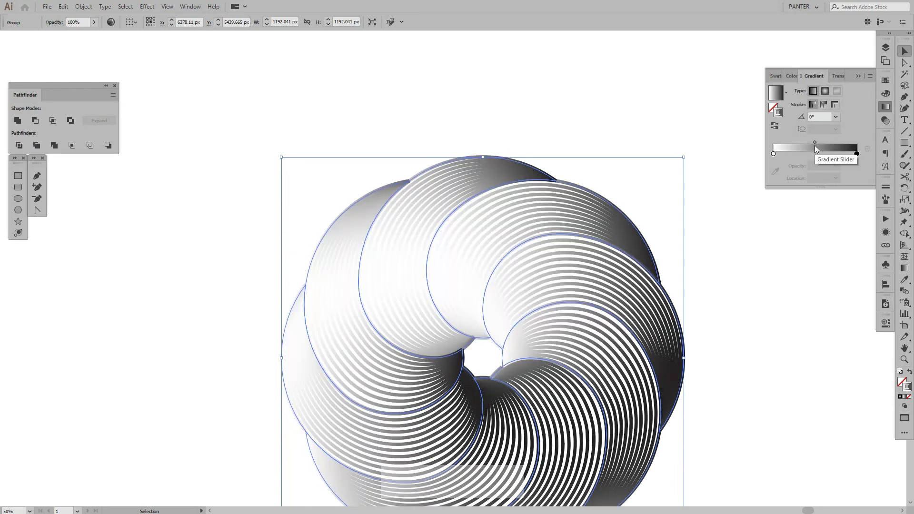
left_click(748, 287)
left_click_drag(733, 307, 674, 257)
scroll(653, 253, "down", 2)
scroll(689, 265, "up", 2)
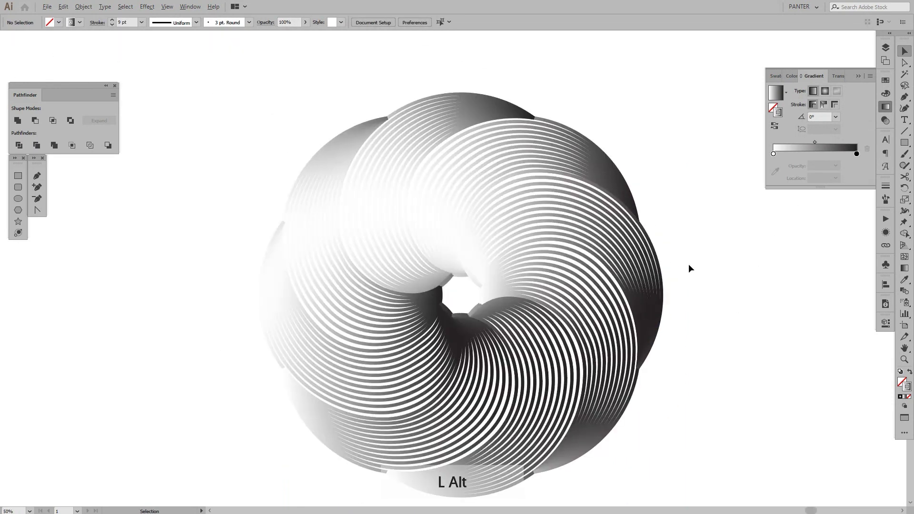
left_click_drag(698, 310, 674, 271)
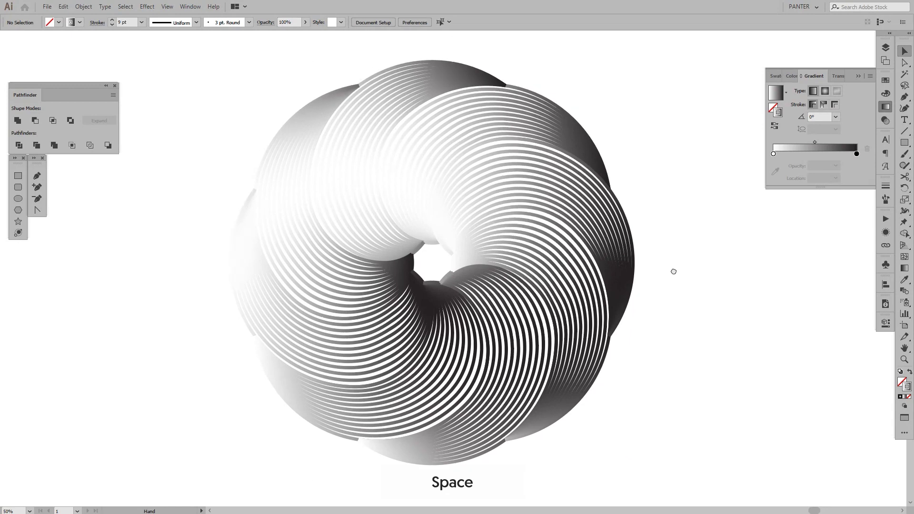
- Try to adjust the gradient direction on the lower swirl copy with the Gradient tool
left_click(600, 157)
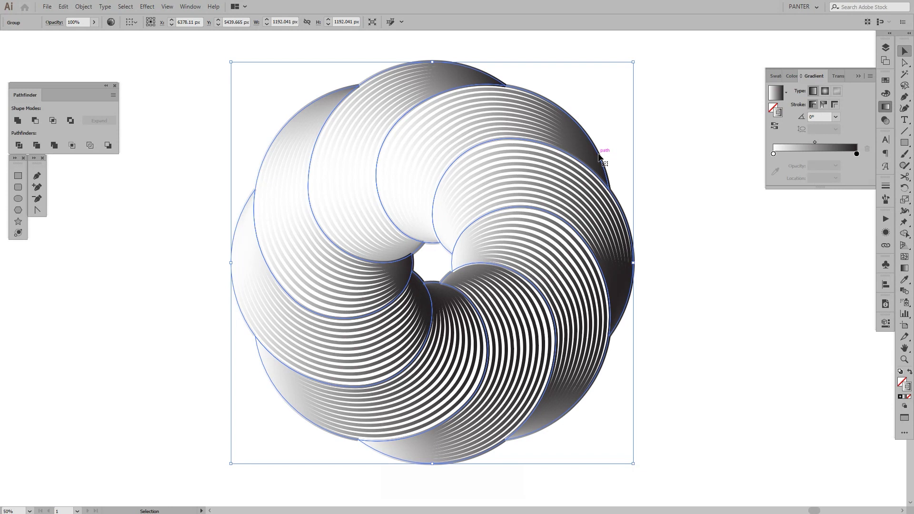
key("g")
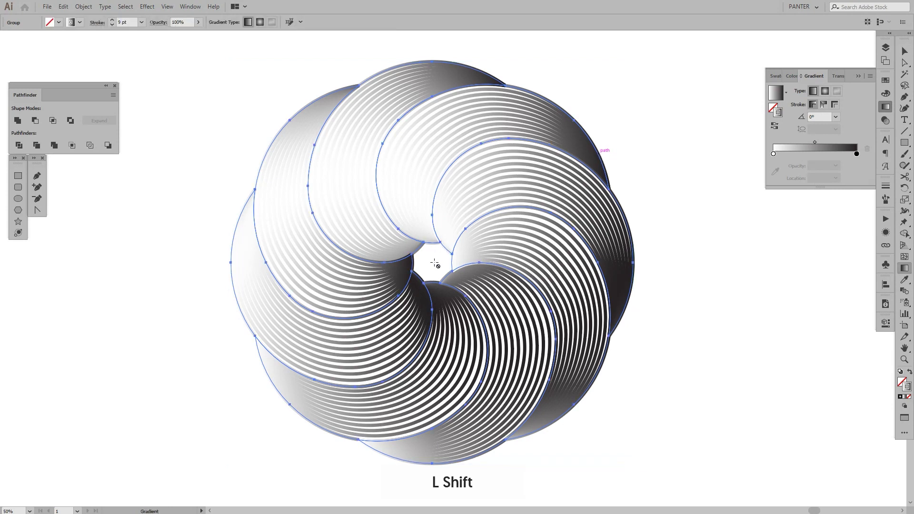
key("v")
left_click(669, 256)
- Delete the gradient-stroked swirl copy below the row of figures
scroll(615, 229, "down", 1)
key("space")
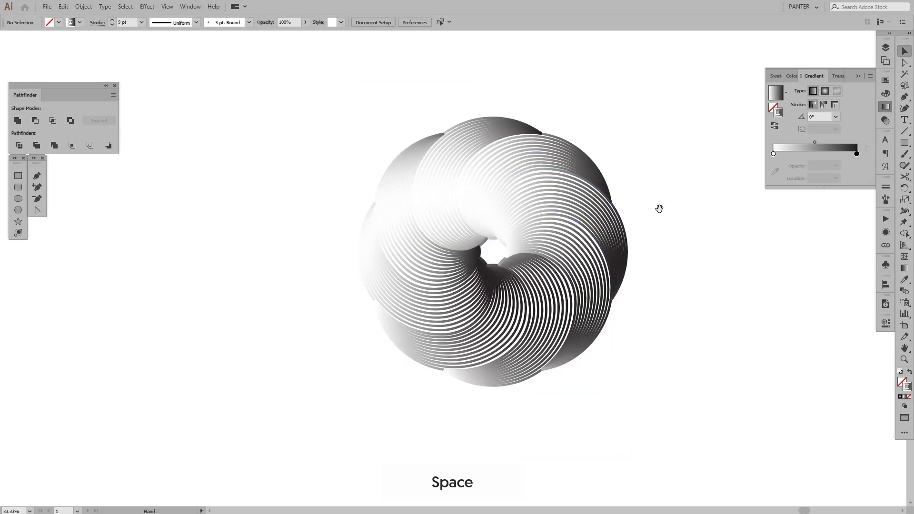
left_click_drag(660, 208, 661, 212)
key("space")
left_click_drag(645, 253, 651, 309)
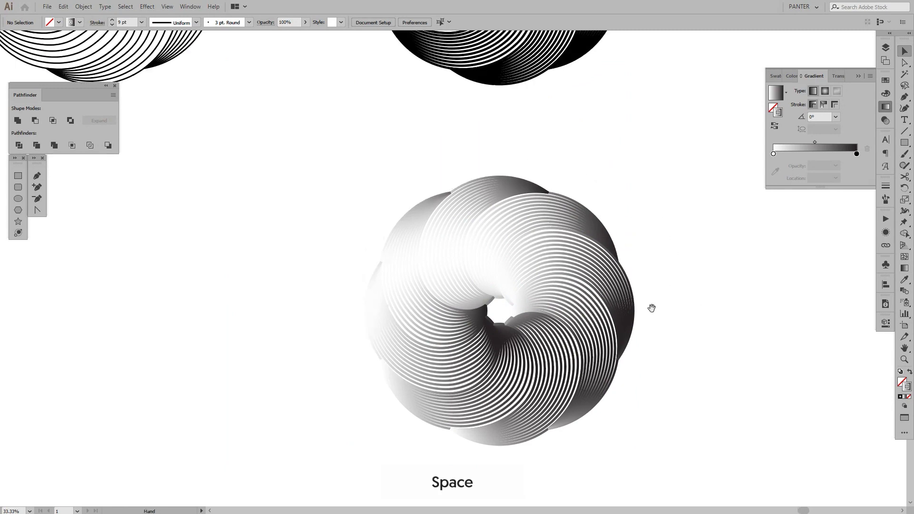
scroll(659, 306, "down", 2)
key("space")
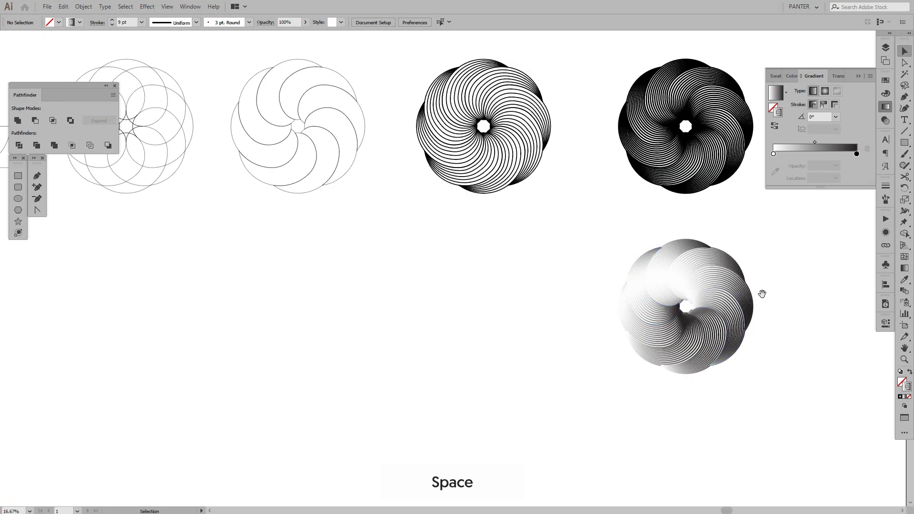
left_click_drag(761, 292, 707, 308)
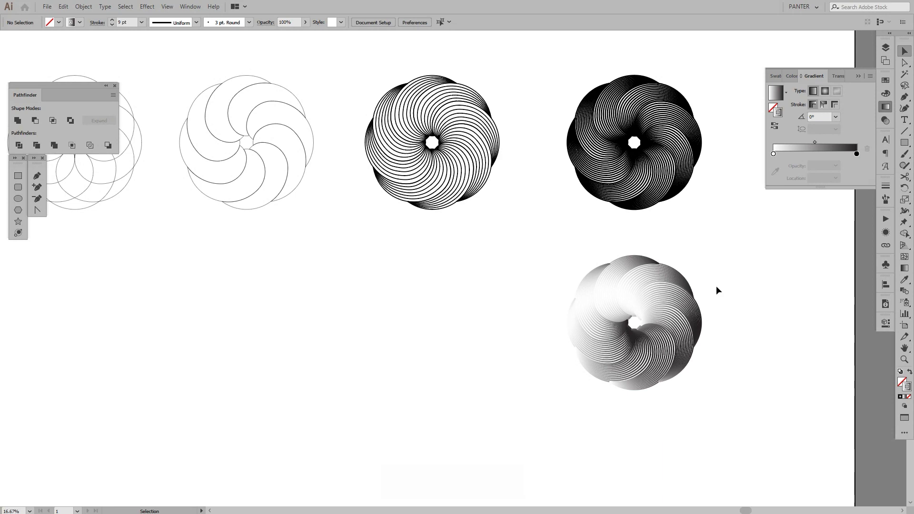
left_click(599, 282)
key("Delete")
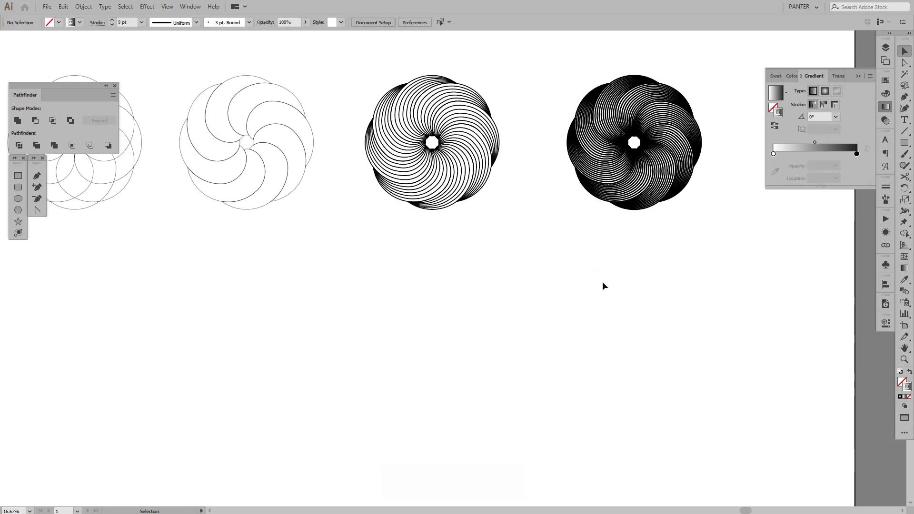
- Duplicate the dense black swirl into the empty space below the row of figures and ungroup the copy
left_click(638, 117)
left_click_drag(568, 178, 318, 376)
right_click(387, 296)
left_click(421, 383)
left_click(528, 359)
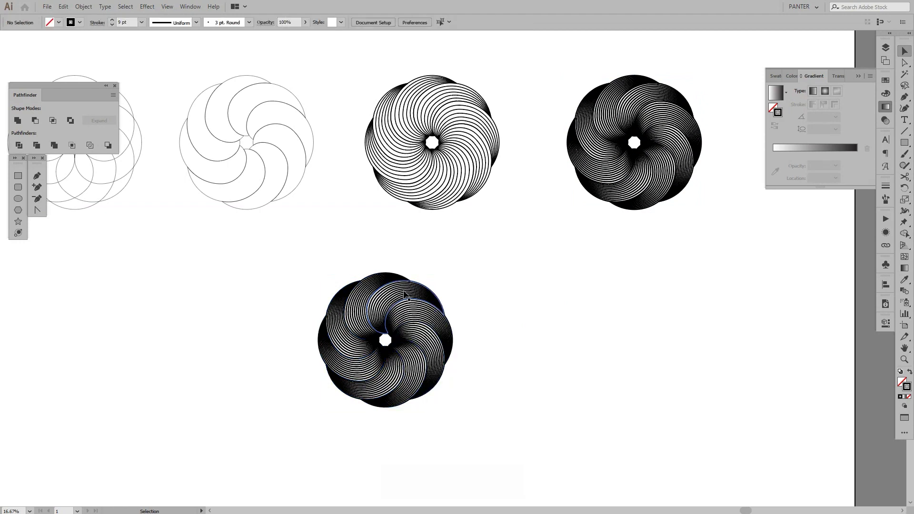
- Move one crescent out of the ungrouped swirl copy to its upper left and delete the remaining crescents
left_click_drag(403, 290, 321, 243)
left_click_drag(478, 303, 307, 406)
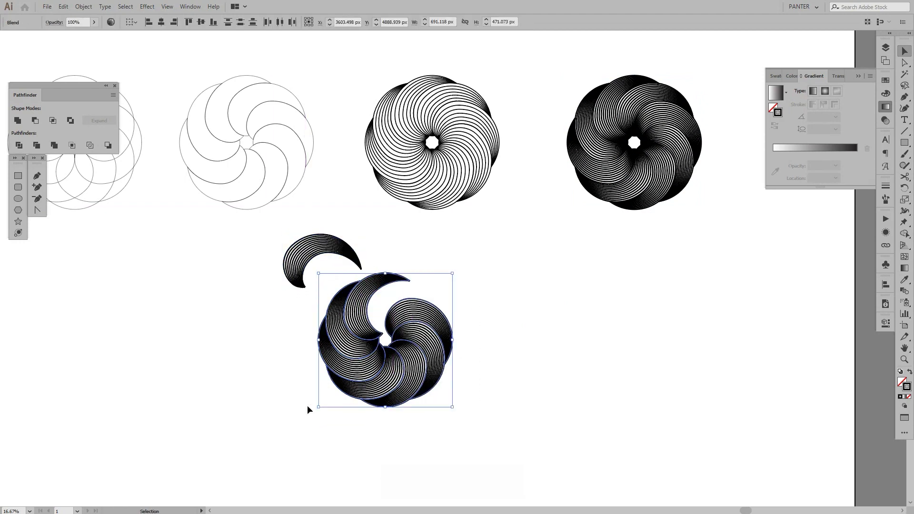
key("Delete")
- Apply a white-to-black linear gradient to the stroke of the isolated blended crescent
left_click(299, 256)
scroll(296, 252, "up", 2)
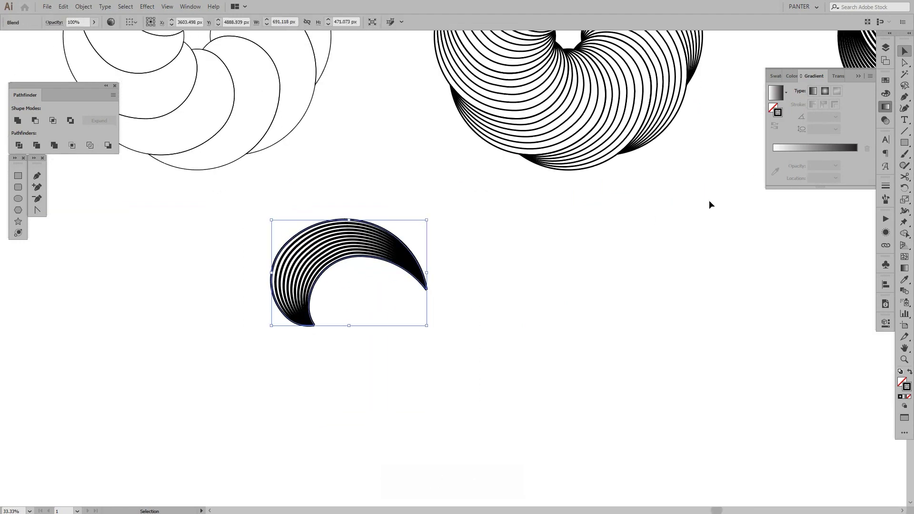
scroll(292, 285, "up", 1)
left_click_drag(387, 279, 433, 292)
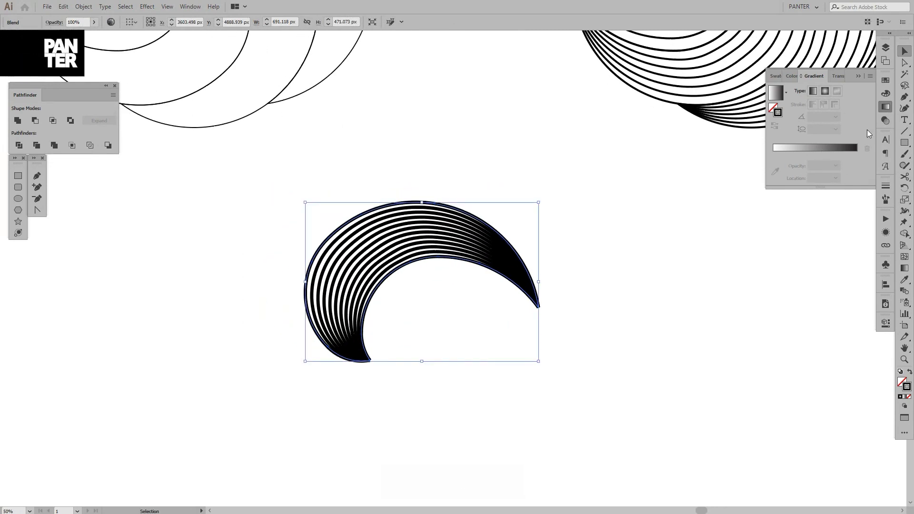
left_click(821, 145)
left_click(737, 209)
scroll(516, 266, "up", 1)
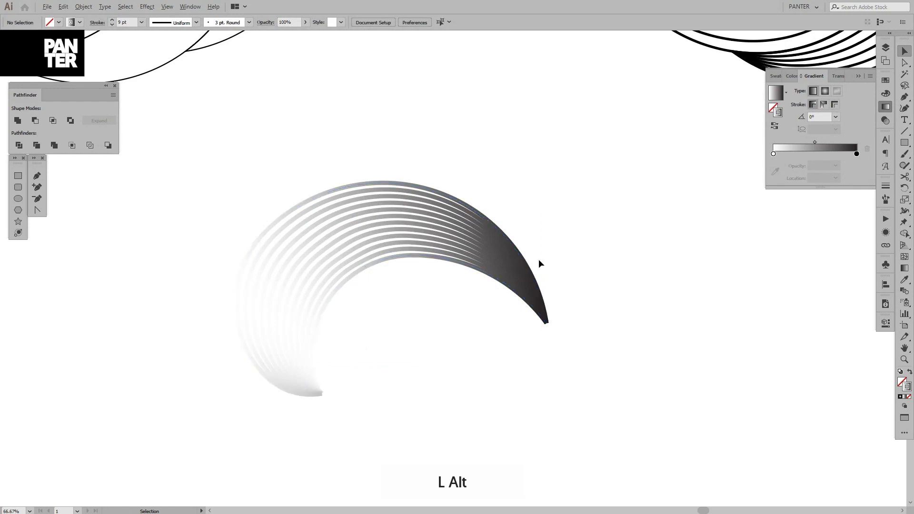
scroll(540, 262, "down", 1)
- Try swapping the fill and stroke of the gradient crescent, and swap them back
left_click(537, 285)
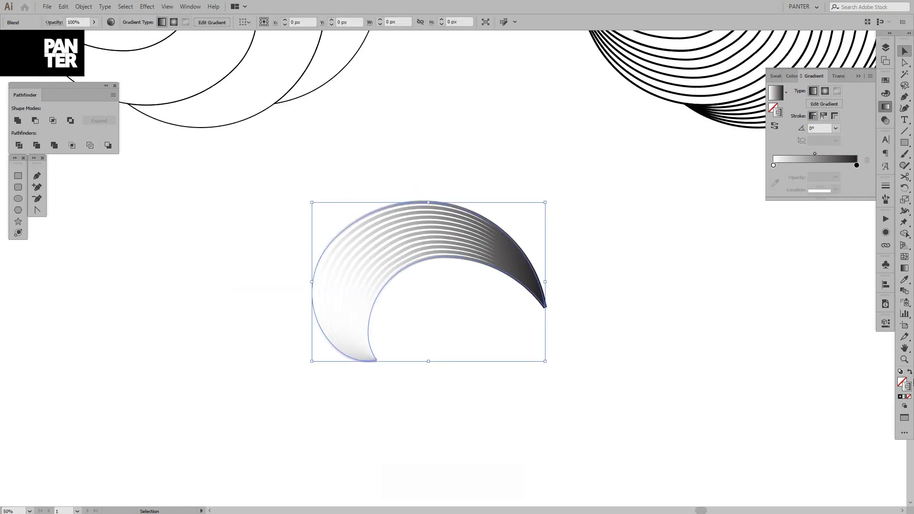
left_click(902, 383)
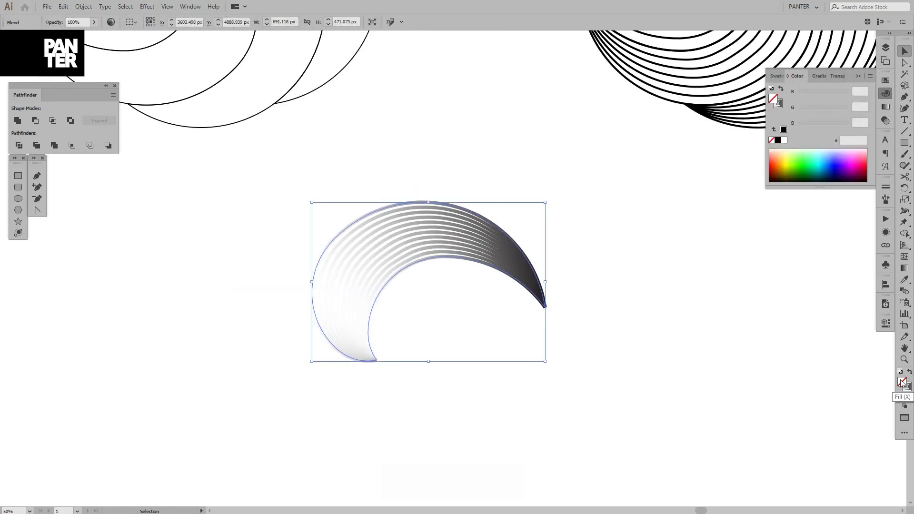
left_click(909, 372)
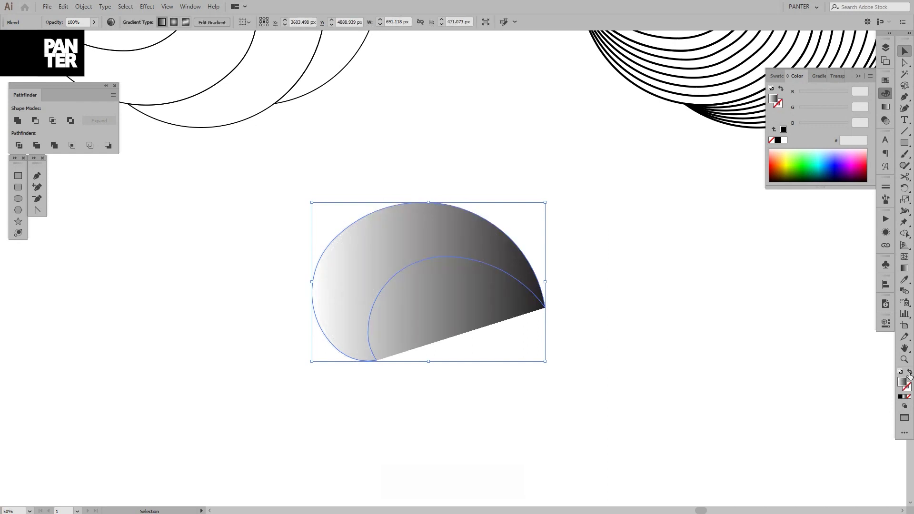
left_click(909, 372)
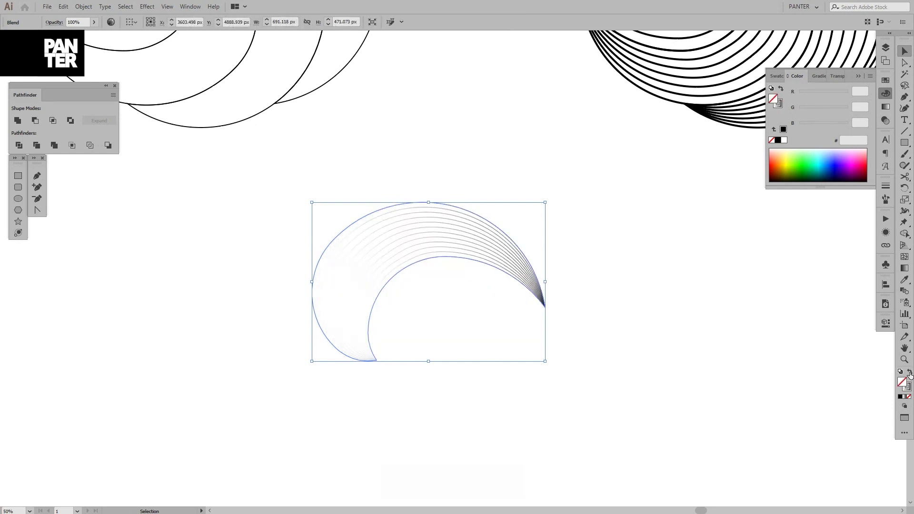
- Set the stroke weight of the gradient crescent to 10 pt
left_click(909, 388)
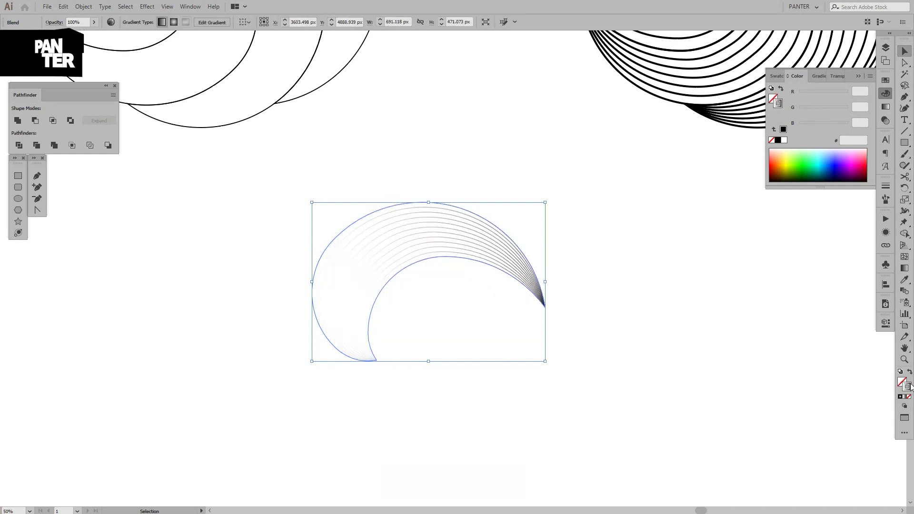
left_click(882, 189)
left_click(823, 196)
scroll(823, 195, "up", 9)
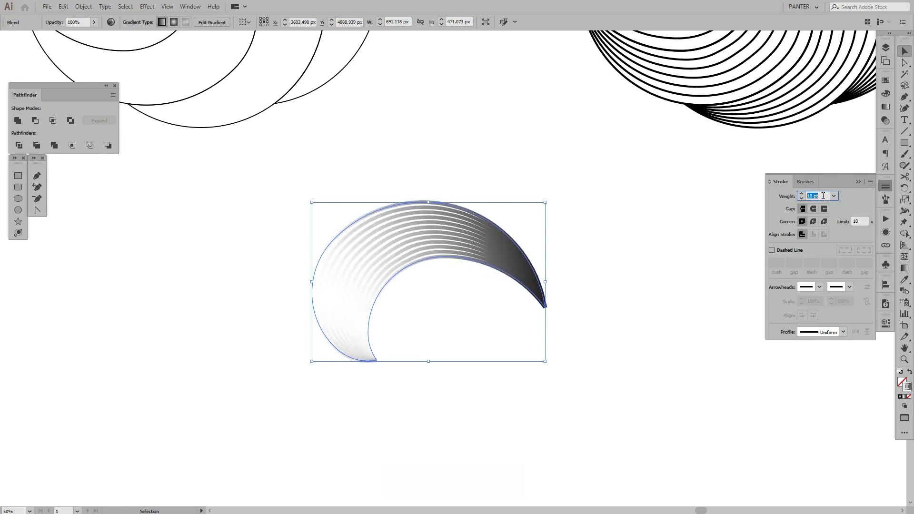
- Compare the line density of the two blended swirls with the isolated gradient crescent
scroll(823, 195, "down", 1)
left_click(635, 210)
scroll(636, 211, "down", 1)
key("space")
left_click_drag(645, 214, 267, 312)
left_click_drag(569, 243, 522, 243)
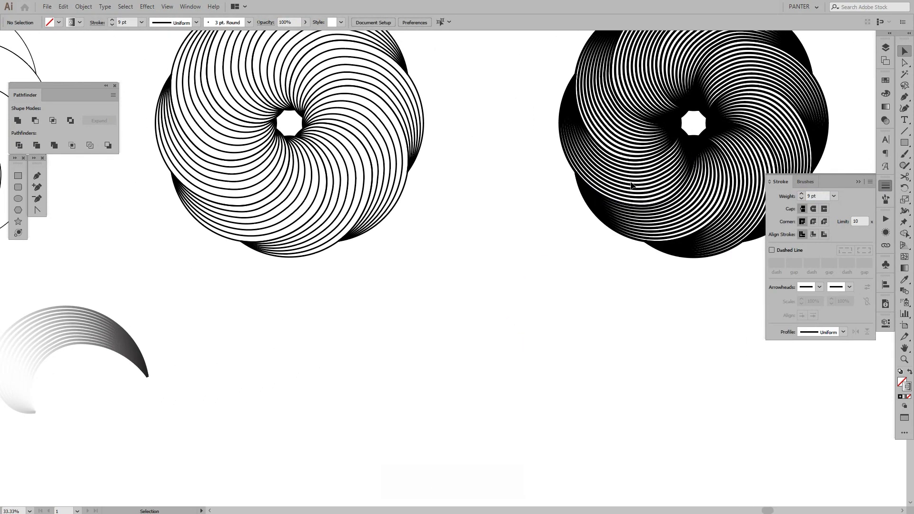
left_click(647, 211)
left_click(389, 326)
key("space")
left_click_drag(177, 342, 445, 277)
left_click(296, 254)
left_click(493, 287)
scroll(315, 297, "up", 1)
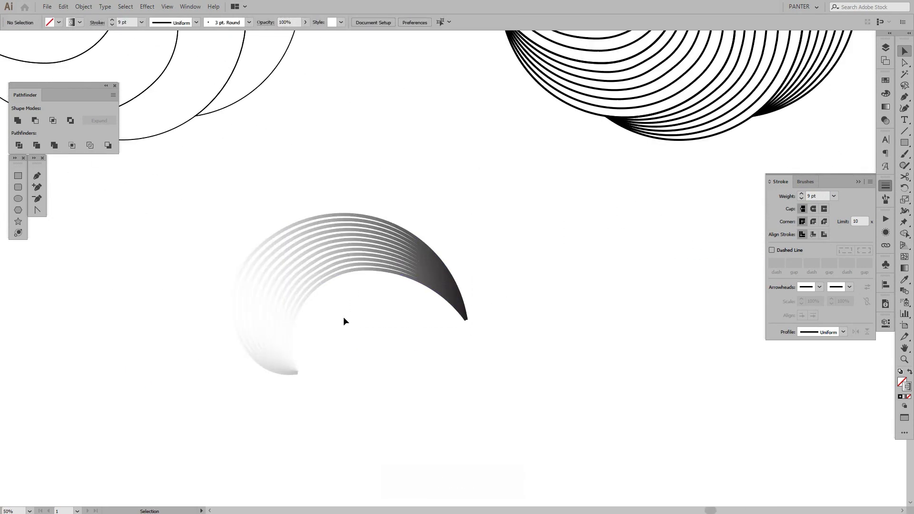
left_click_drag(381, 341, 270, 242)
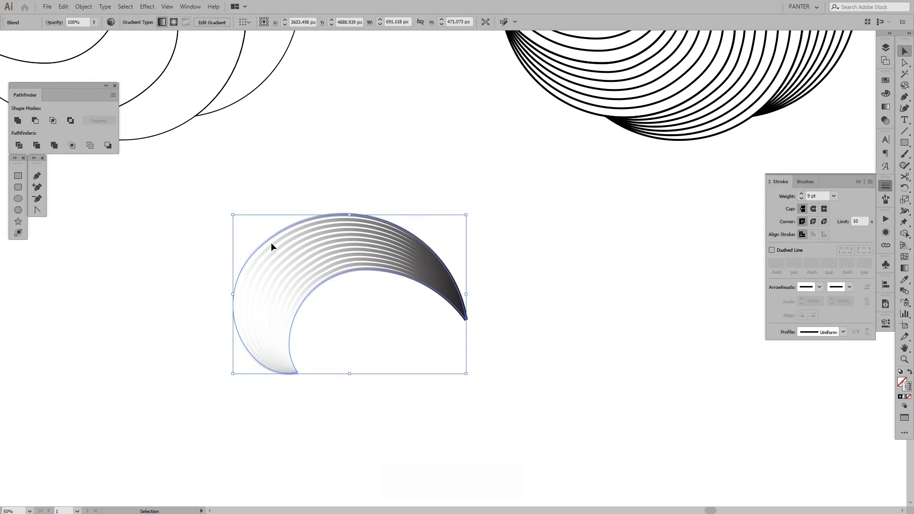
key("g")
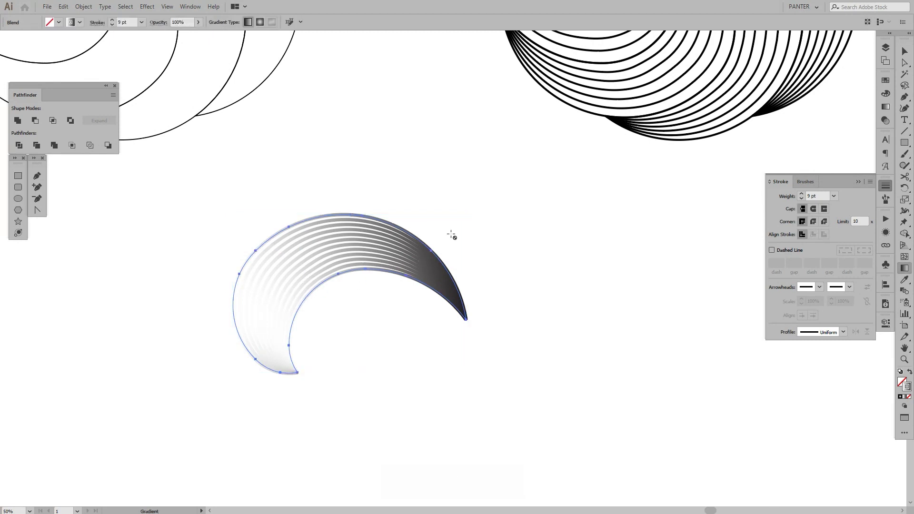
key("v")
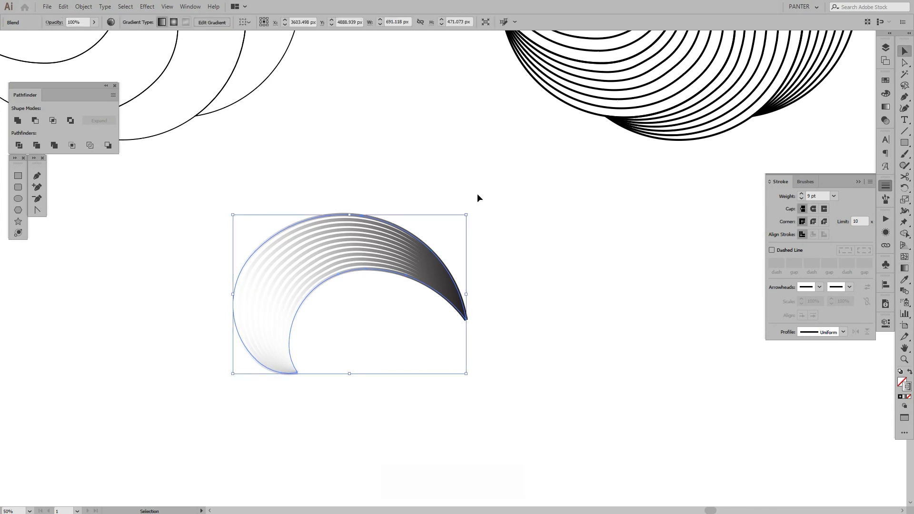
left_click(477, 196)
key("space")
left_click_drag(423, 192, 484, 263)
scroll(481, 217, "down", 2)
key("space")
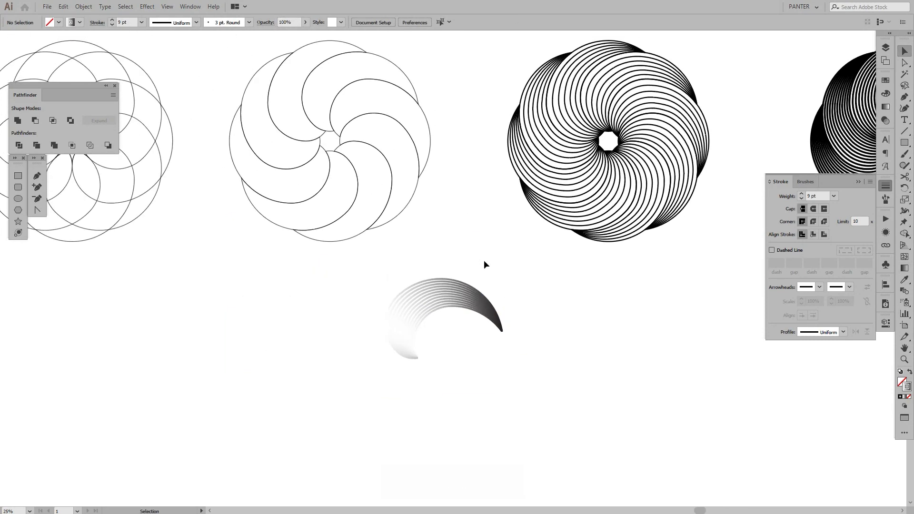
scroll(408, 302, "up", 1, "alt")
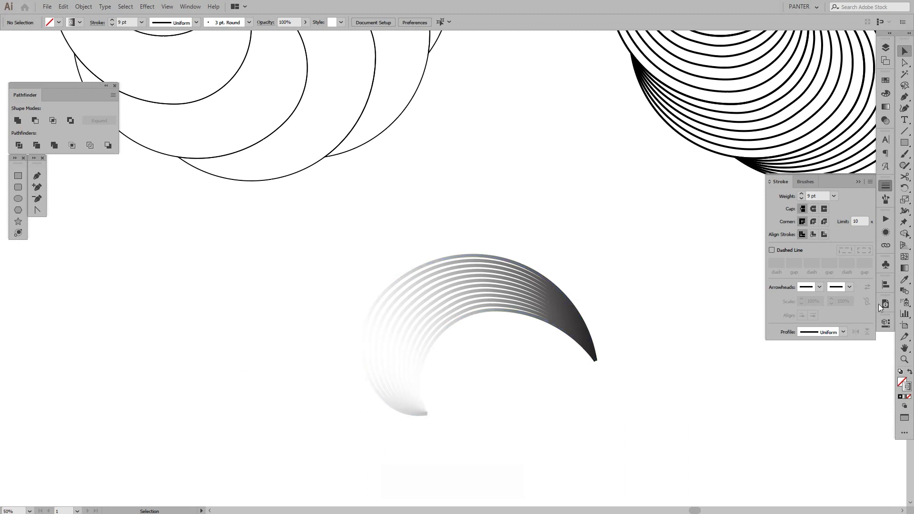
- Move the black stop of the crescent's stroke gradient to the 54.75% location
left_click(881, 108)
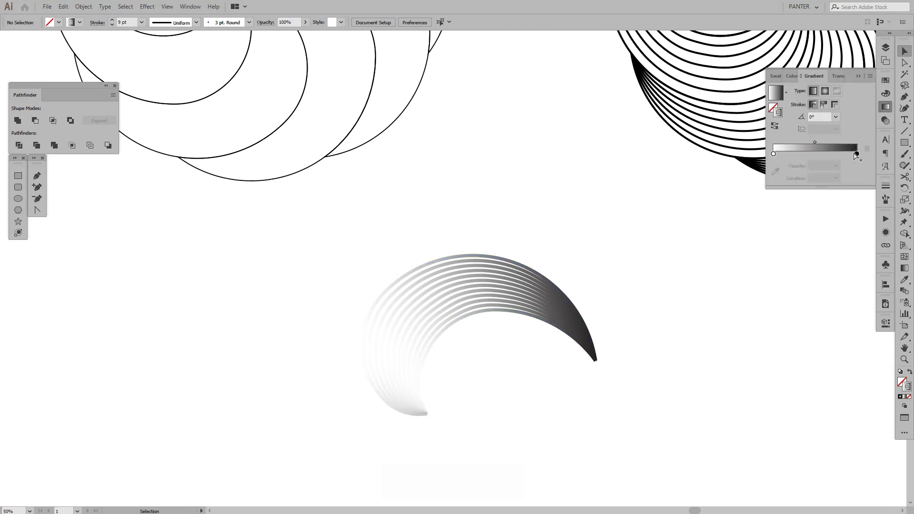
left_click_drag(856, 154, 816, 155)
left_click_drag(579, 246, 459, 340)
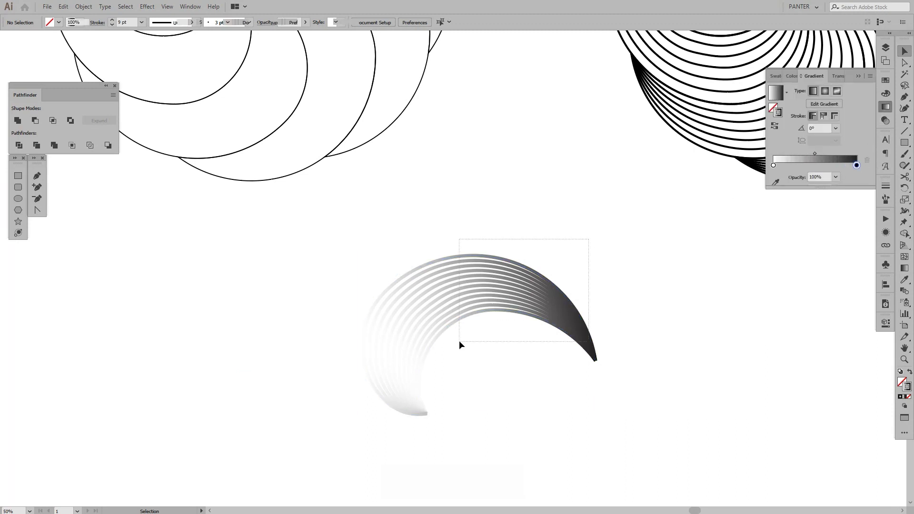
key("g")
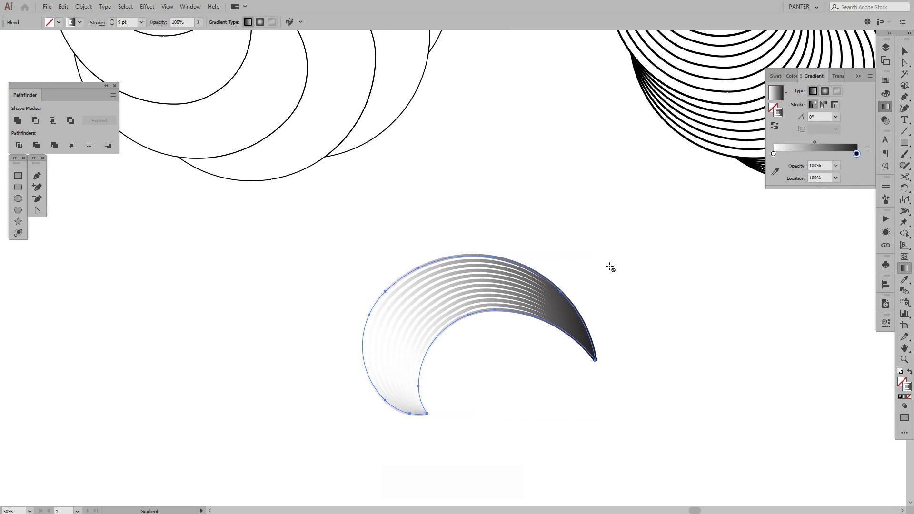
left_click_drag(857, 155, 819, 155)
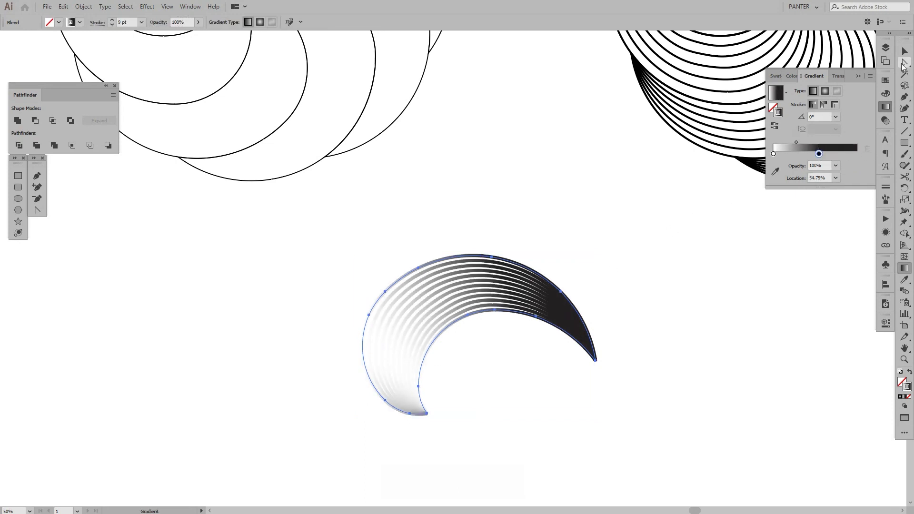
left_click(903, 51)
left_click(678, 192)
scroll(613, 241, "down", 2)
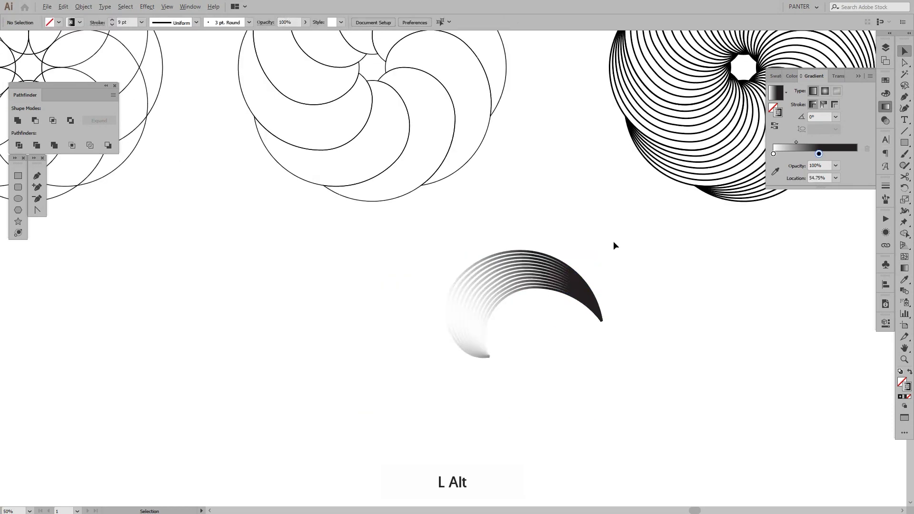
- Move the gradient crescent onto the matching upper crescent of the outline swirl
left_click_drag(614, 243, 589, 240)
scroll(538, 254, "up", 2)
left_click(544, 304)
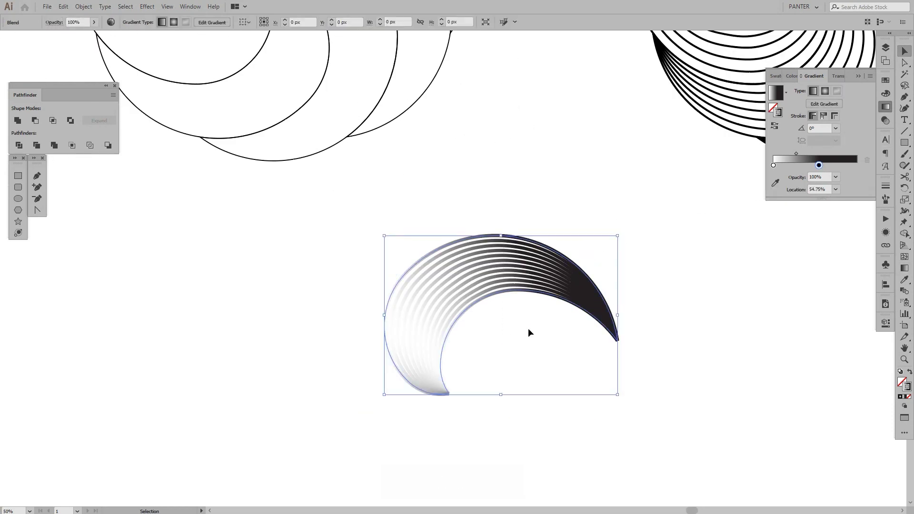
scroll(599, 304, "up", 2)
scroll(599, 305, "down", 2)
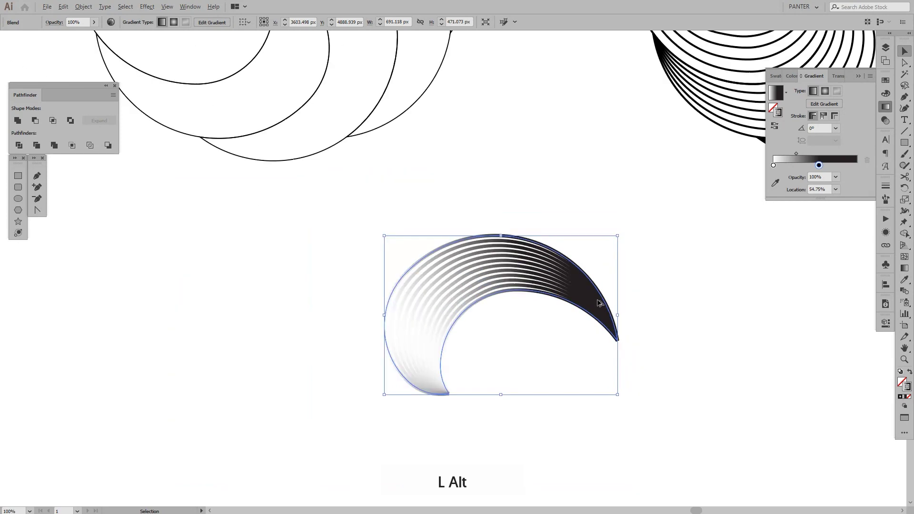
scroll(598, 305, "down", 1)
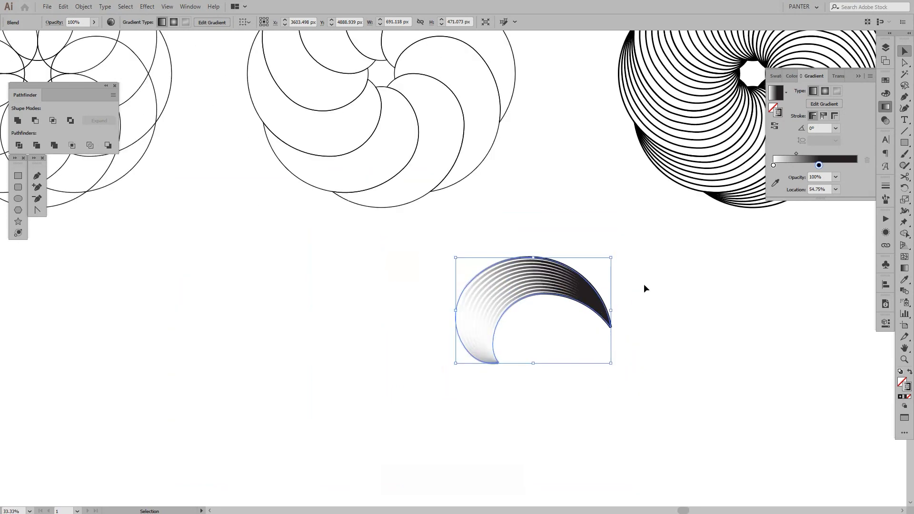
left_click(643, 285)
left_click_drag(550, 231, 543, 362)
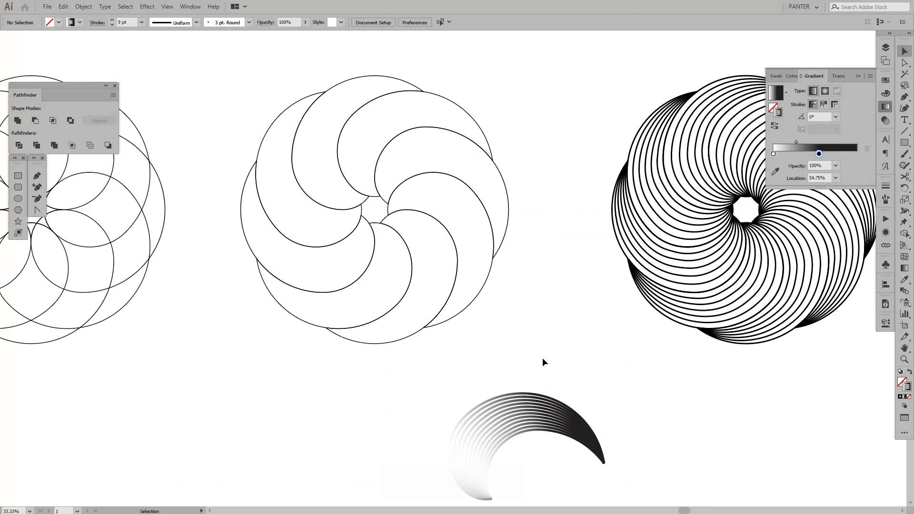
left_click(539, 430)
left_click_drag(539, 429, 447, 134)
left_click(550, 141)
- Draw a Pen path through four opposite corners of the swirl's central octagon so its diagonals cross at the centre
scroll(375, 178, "up", 2)
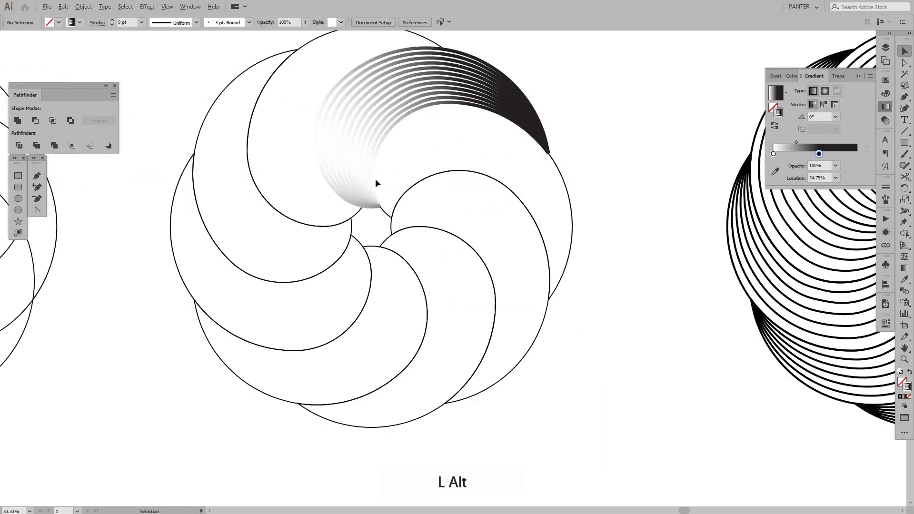
scroll(375, 181, "up", 5)
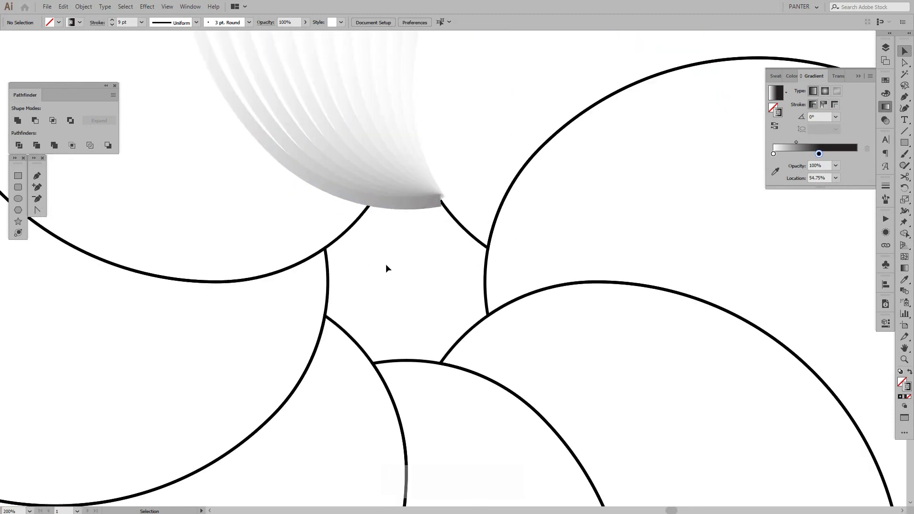
key("p")
left_click(325, 248)
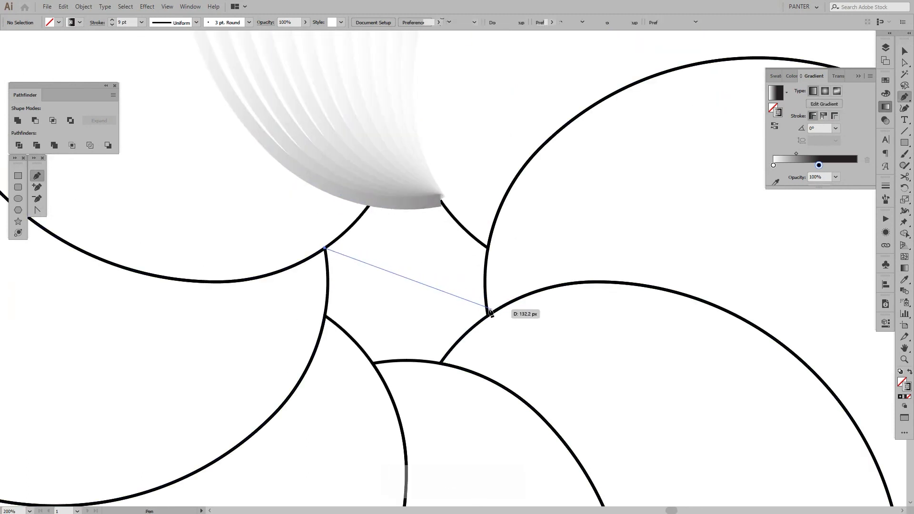
left_click(487, 314)
left_click(488, 248)
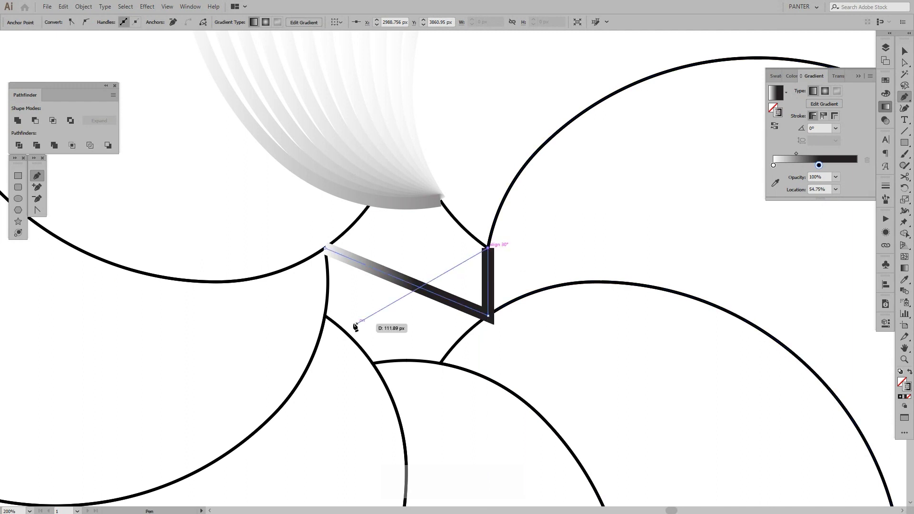
left_click(325, 315)
key("v")
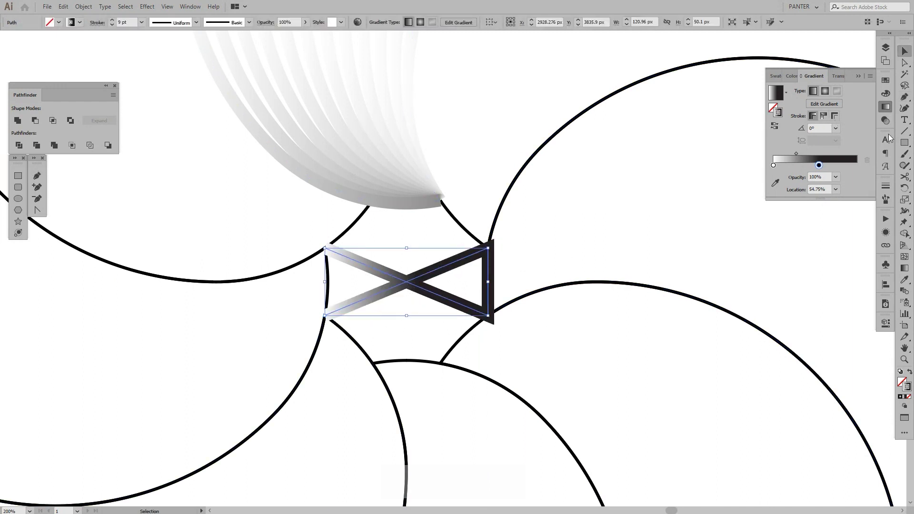
- Reduce the stroke weight of the crossed centre guide to 1 pt
left_click(885, 186)
key("Down")
key("Down")
key("Down")
key("Down")
key("Down")
key("Down")
key("Down")
key("Down")
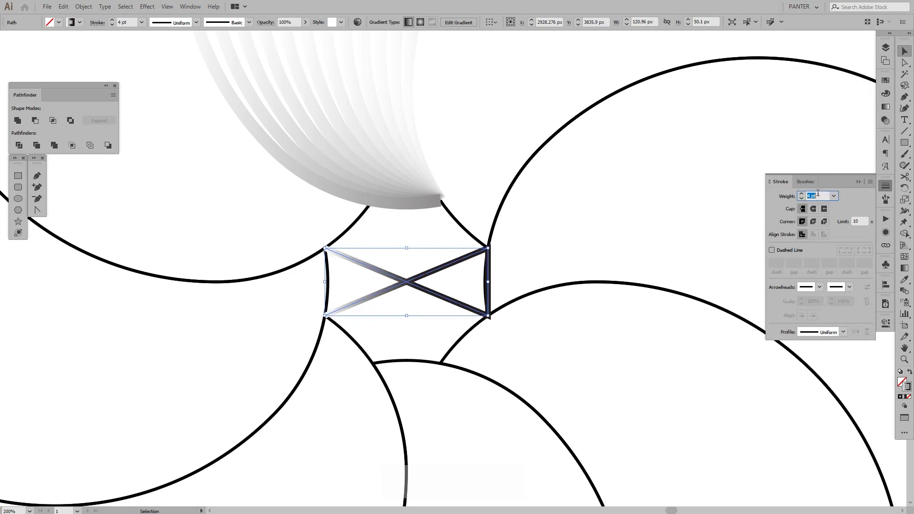
scroll(465, 237, "down", 5)
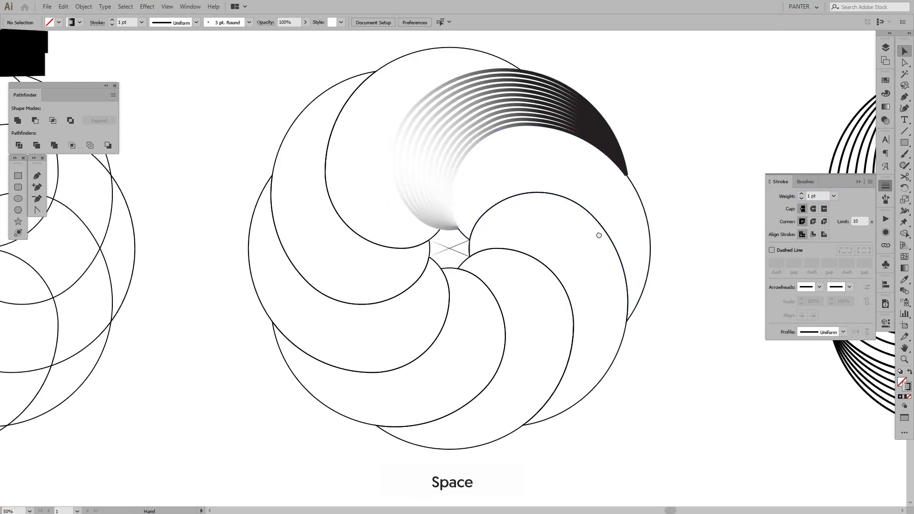
- Make a copy of the gradient crescent rotated 45° about the intersection of the centre guide
left_click_drag(437, 233, 419, 249)
left_click(414, 243)
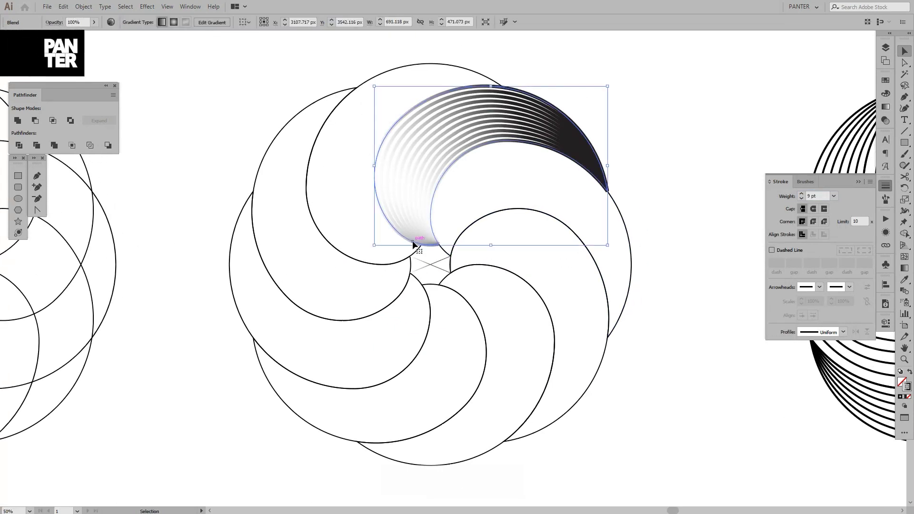
key("o")
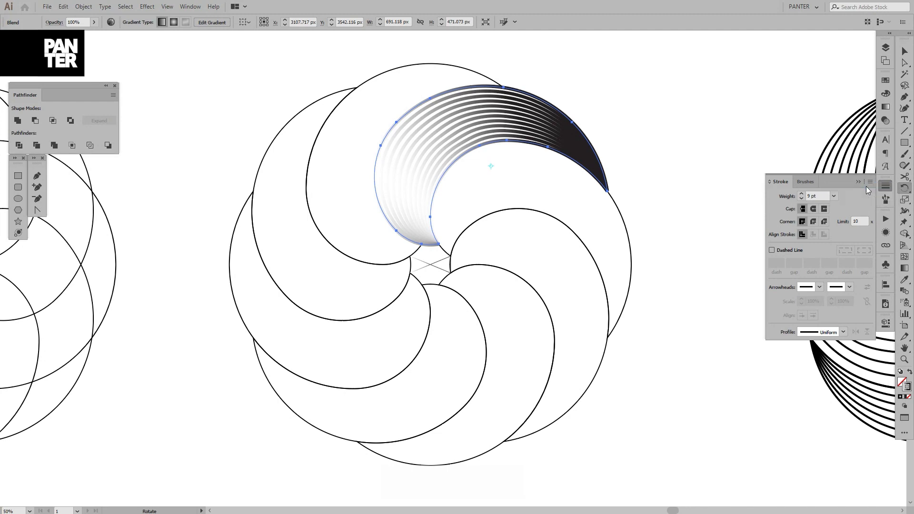
scroll(443, 267, "up", 1)
scroll(443, 267, "down", 1)
scroll(434, 271, "up", 1)
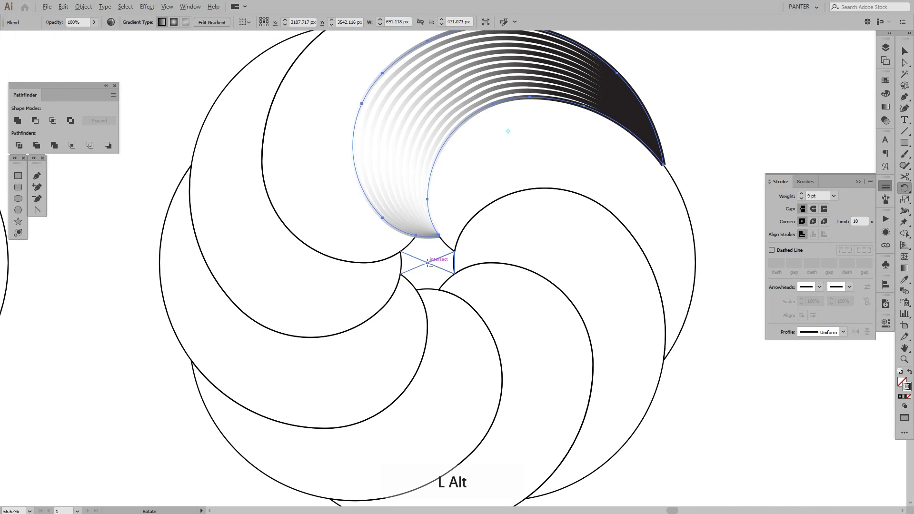
left_click(427, 262, "alt")
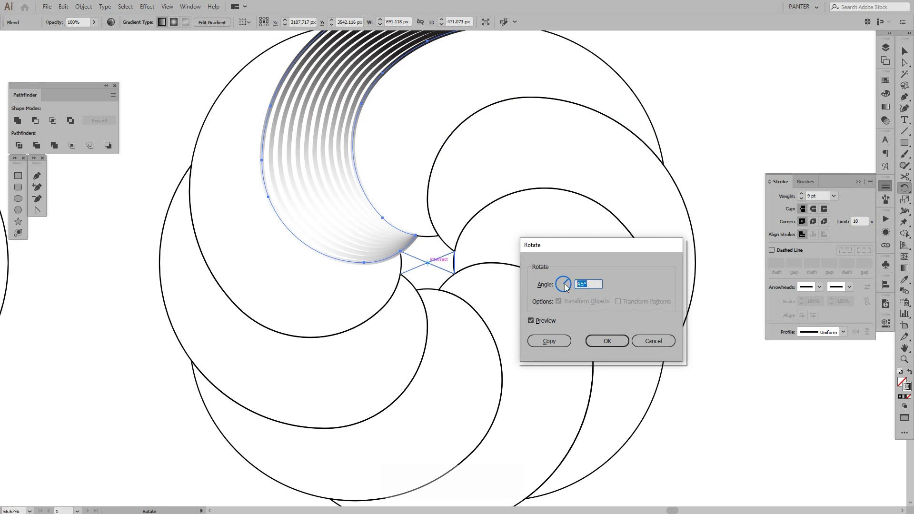
left_click(553, 346)
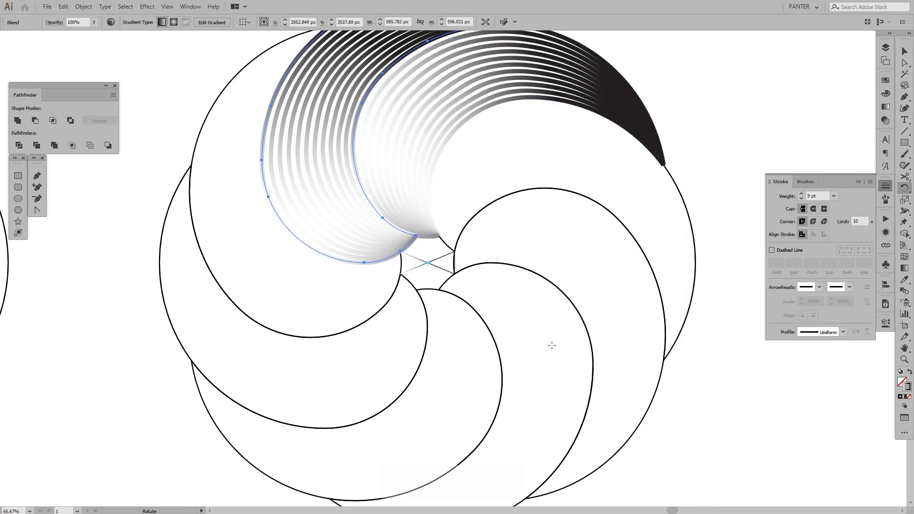
- Repeat the rotated copy until eight gradient crescents complete the circle
key("ctrl")
key("ctrl+d")
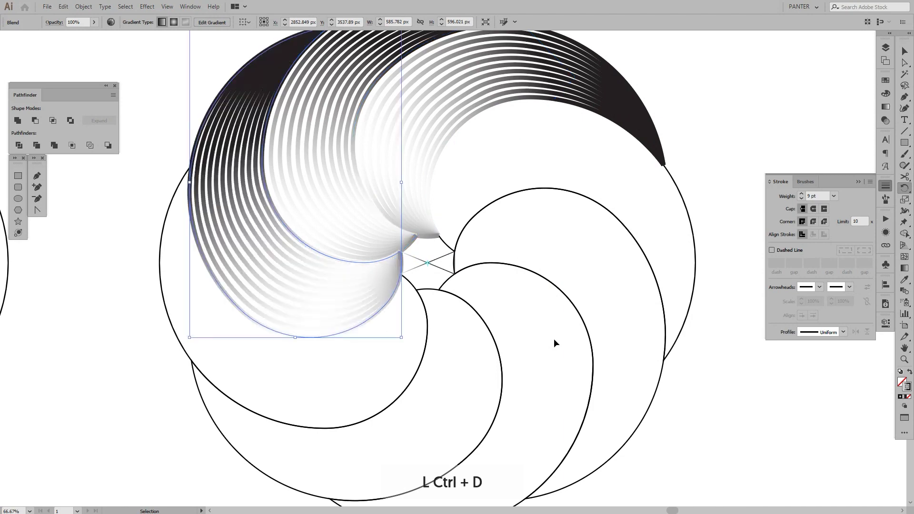
key("ctrl+d")
key("ctrl+d")
key("ctrl+d")
key("ctrl+d")
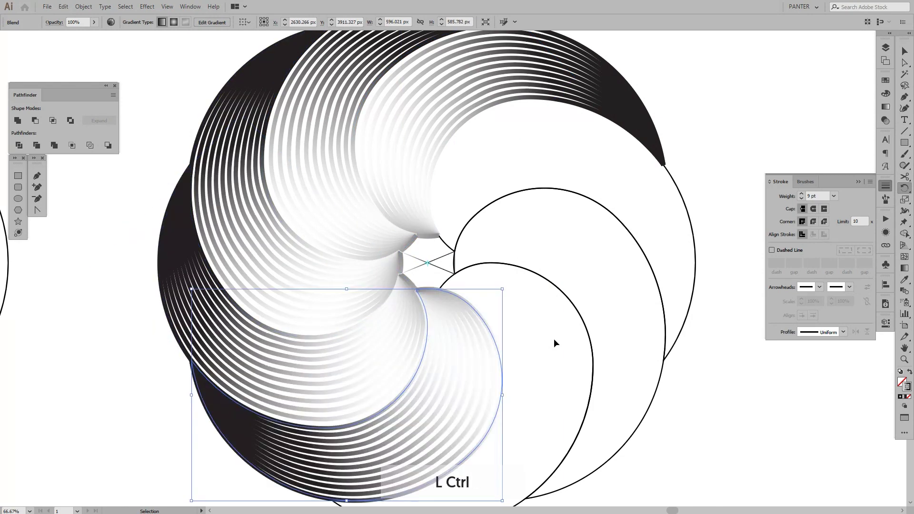
key("v")
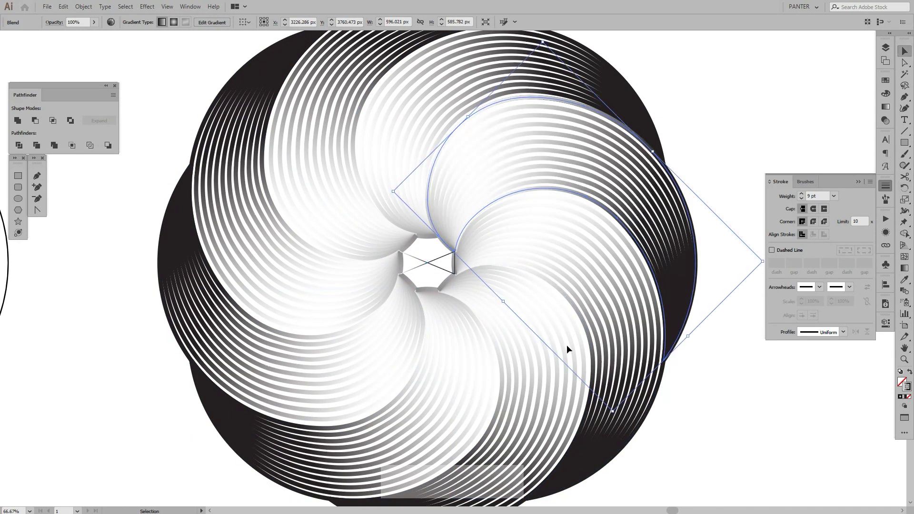
left_click(700, 382)
- Move the eight gradient crescents together below the outline swirl, and delete the crossed centre guide left inside the outline swirl
scroll(701, 383, "down", 3)
left_click_drag(638, 346, 567, 291)
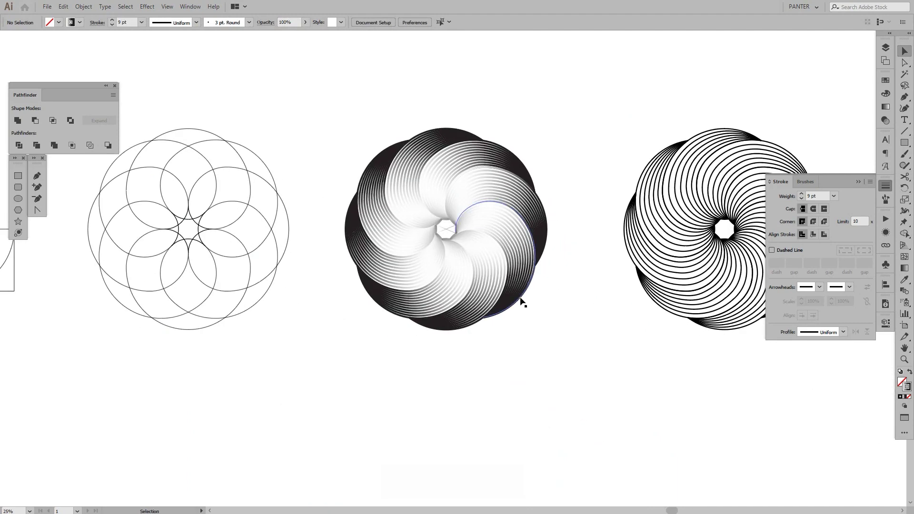
left_click(520, 300, "shift")
left_click(449, 326, "shift")
left_click(390, 307, "shift")
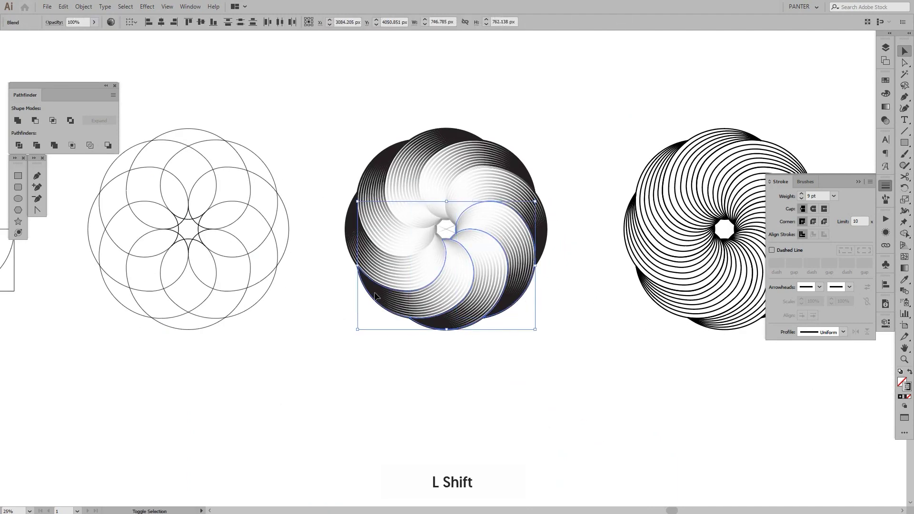
left_click(359, 218, "shift")
left_click(432, 149, "shift")
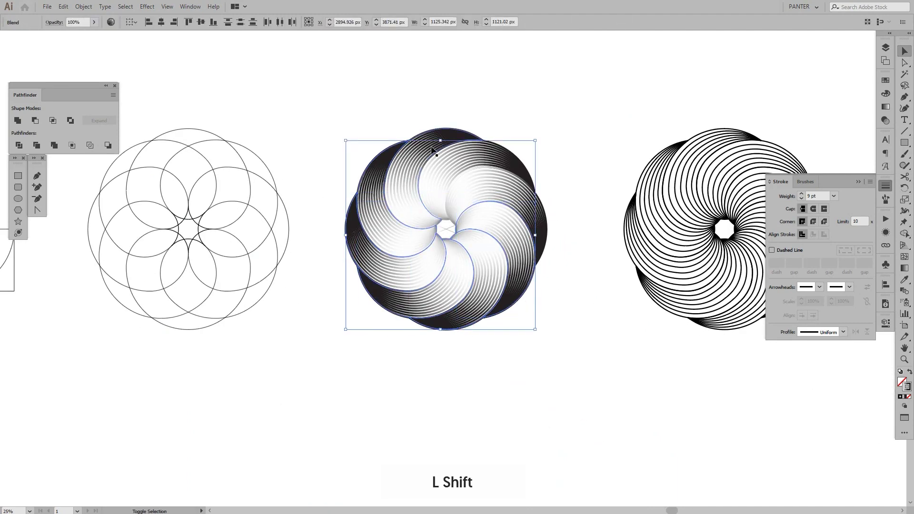
left_click(452, 139, "shift")
left_click(508, 164, "shift")
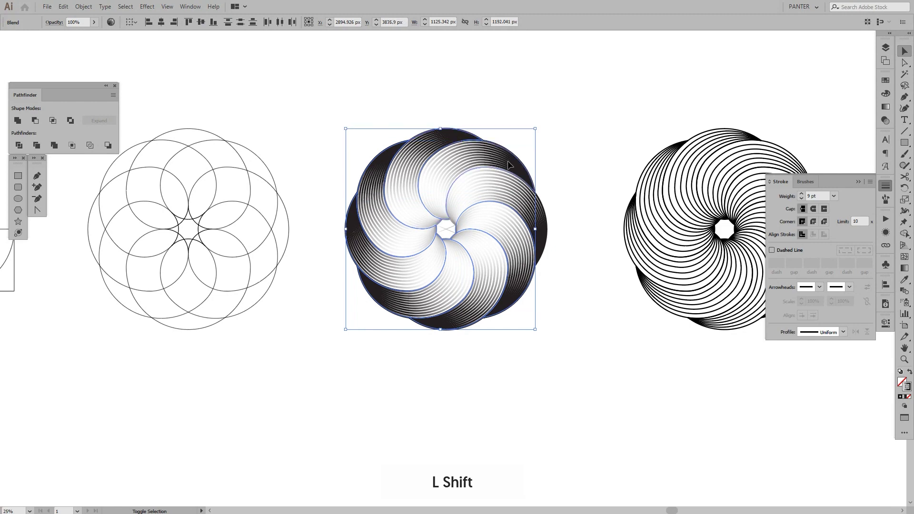
left_click(531, 220, "shift")
left_click_drag(531, 220, 521, 416)
left_click(426, 185)
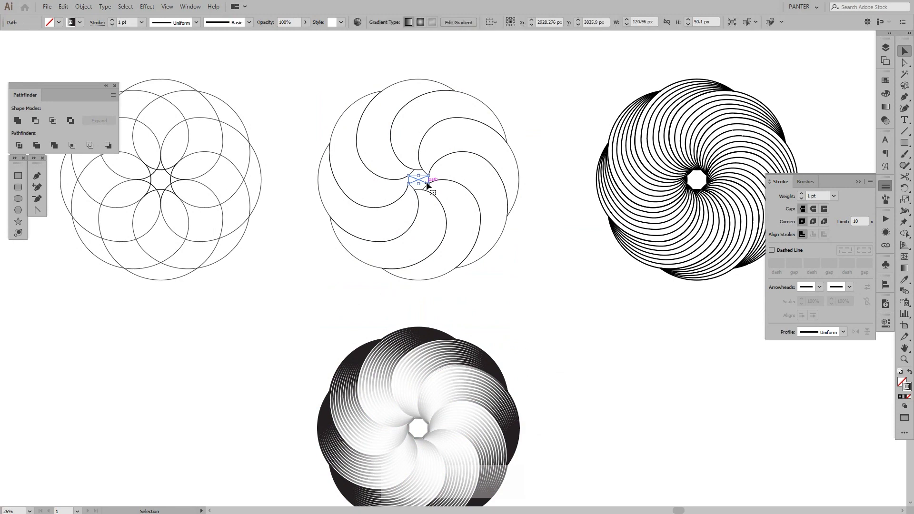
key("Delete")
- Duplicate the complete gradient swirl horizontally beside the original, leaving a clear gap between them
left_click_drag(550, 348, 521, 231)
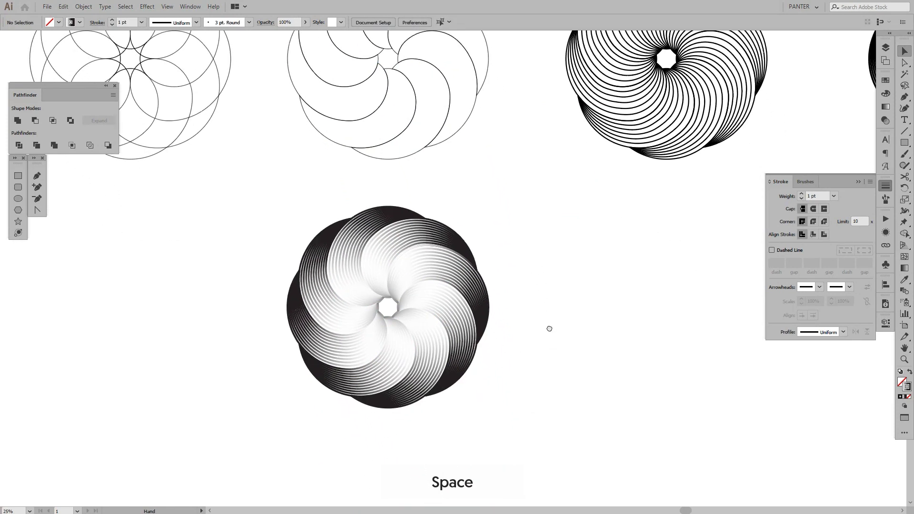
left_click_drag(549, 329, 538, 235)
left_click_drag(550, 306, 404, 234)
scroll(396, 220, "up", 5)
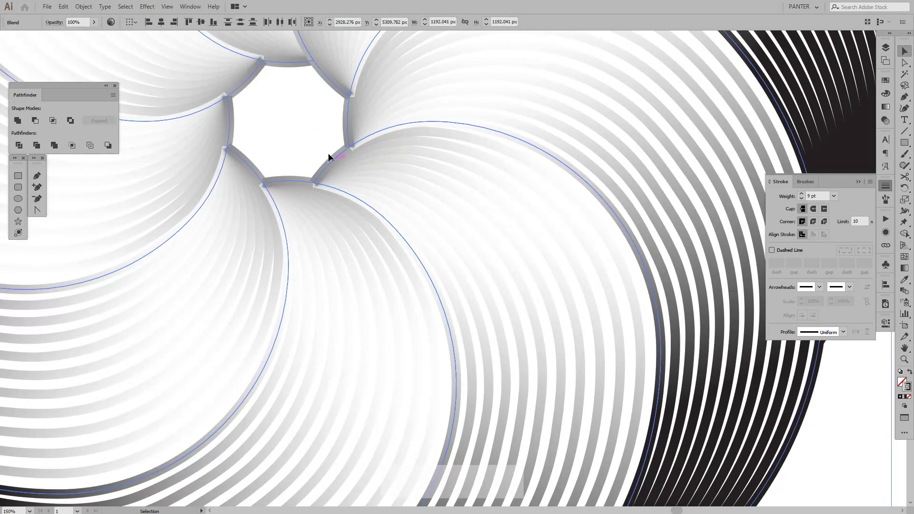
left_click(267, 82)
scroll(272, 156, "down", 5)
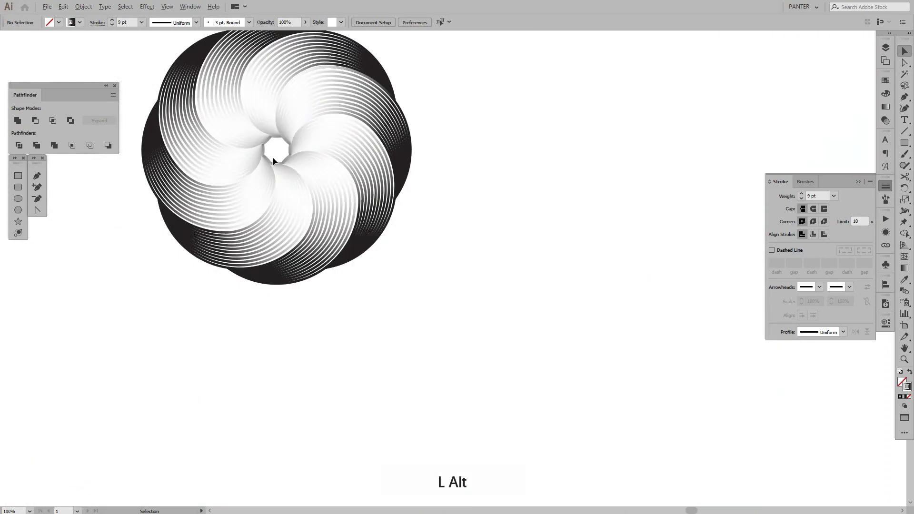
left_click_drag(399, 198, 229, 56)
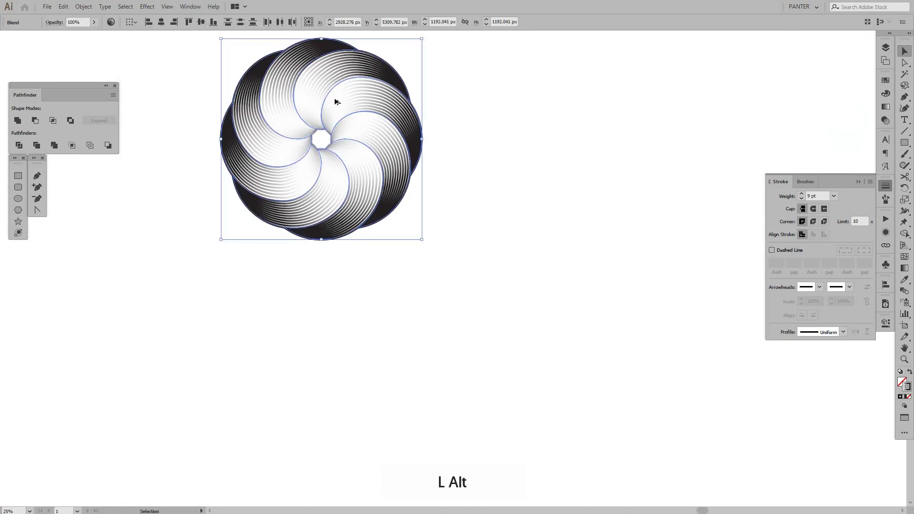
left_click(337, 101, "alt+shift")
left_click_drag(525, 248, 238, 89)
left_click_drag(403, 200, 692, 202)
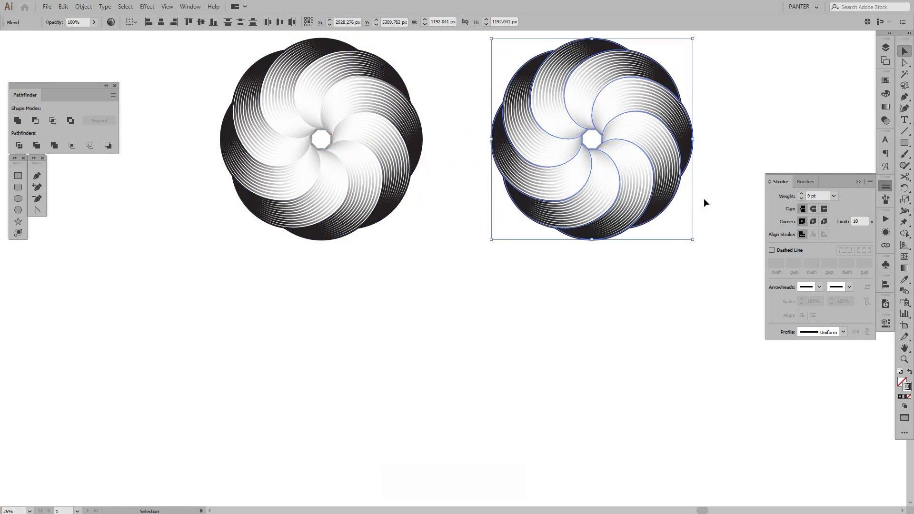
- Sample the white of the copied swirl's central opening with the Eyedropper to get a white fill without stroke
left_click_drag(628, 128, 518, 179)
scroll(518, 179, "up", 3)
left_click(460, 215)
scroll(461, 214, "up", 3)
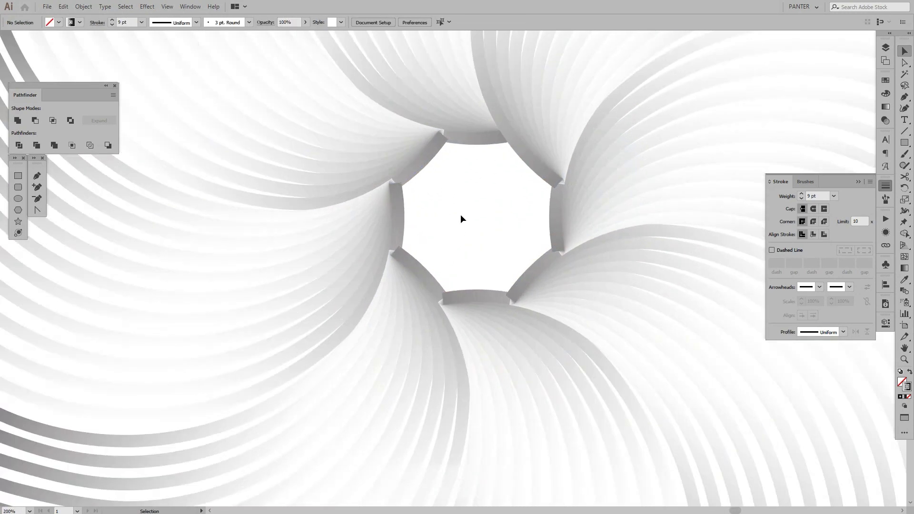
key("i")
left_click(464, 210)
- Try to cover the copied swirl's central opening with a white circle about 141.5 px wide, drawn from its centre
key("m")
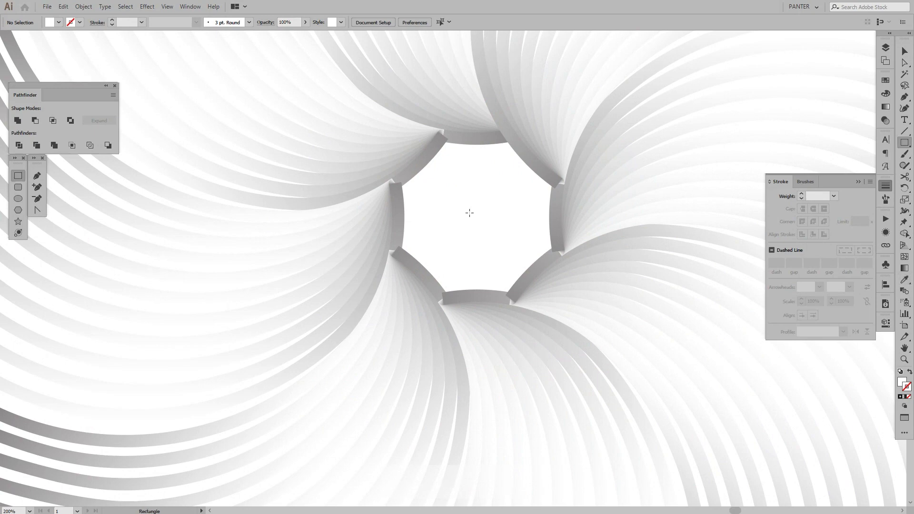
left_click(18, 198)
left_click(905, 142)
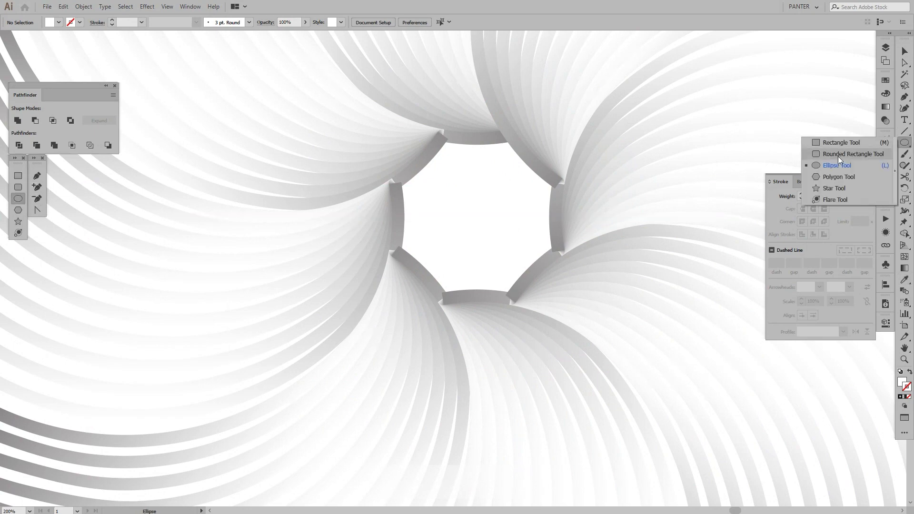
left_click(837, 165)
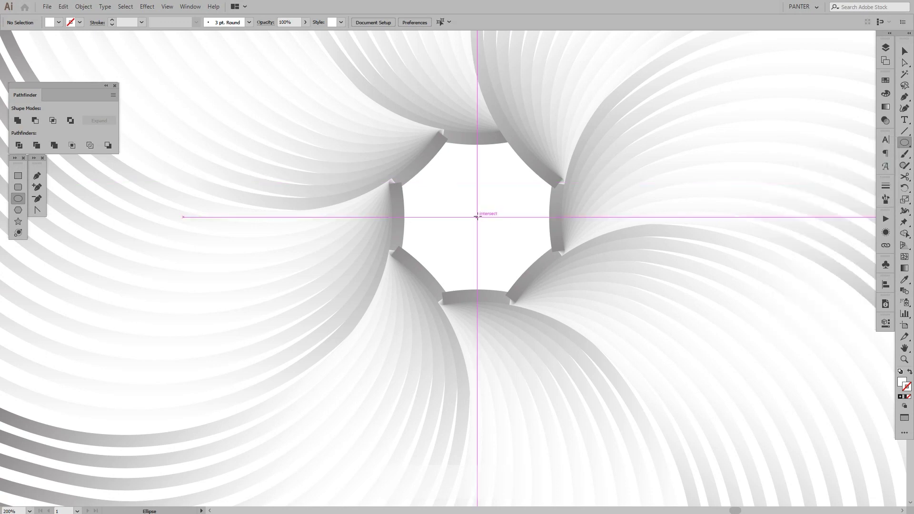
key("alt+shift")
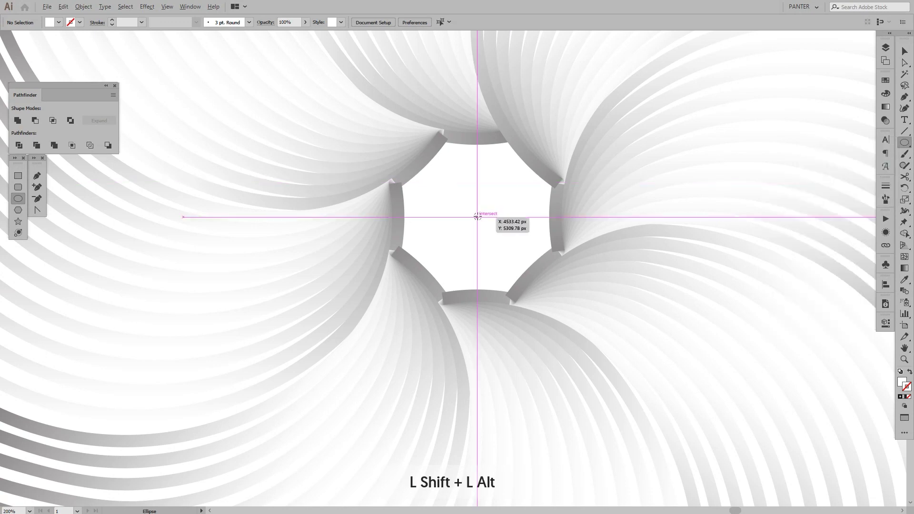
left_click_drag(478, 217, 573, 222)
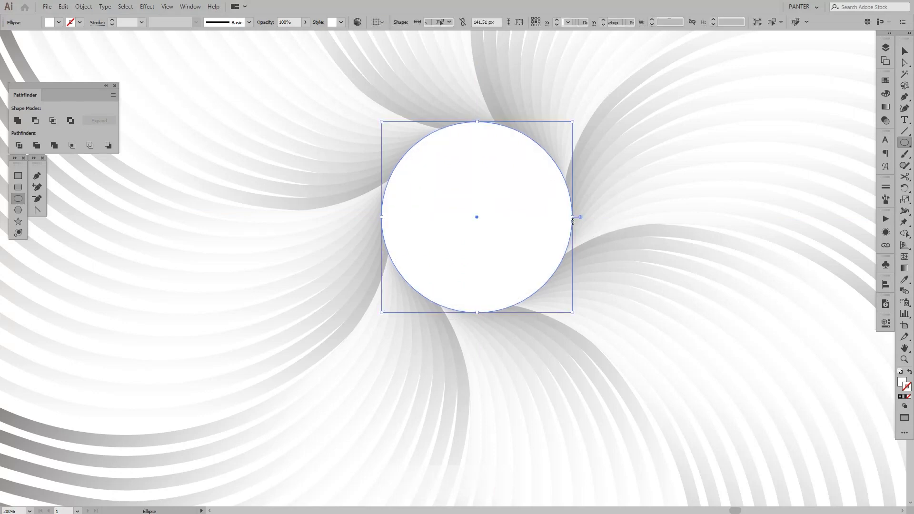
key("v")
scroll(572, 222, "down", 4)
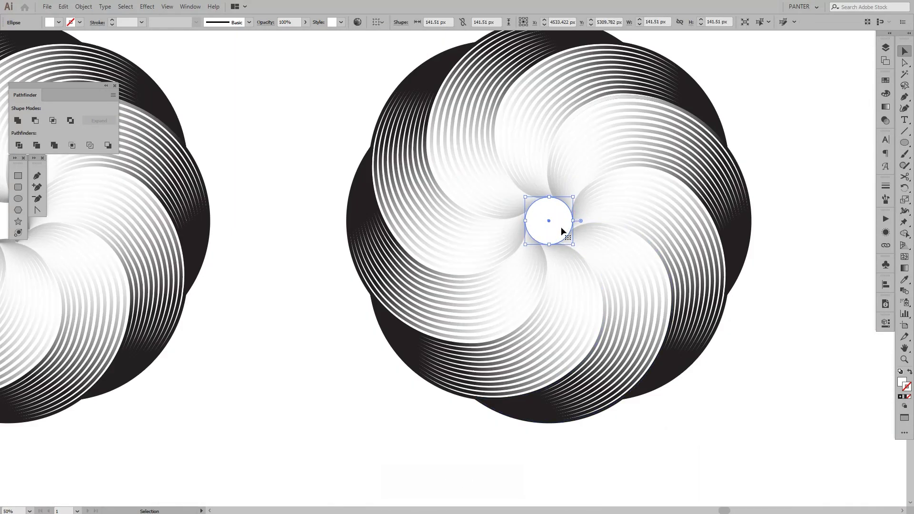
- Shrink the white circle about its centre to about 125.5 px, check its fit on the opening, and delete it
left_click(776, 257)
scroll(767, 260, "down", 1)
scroll(775, 264, "up", 2)
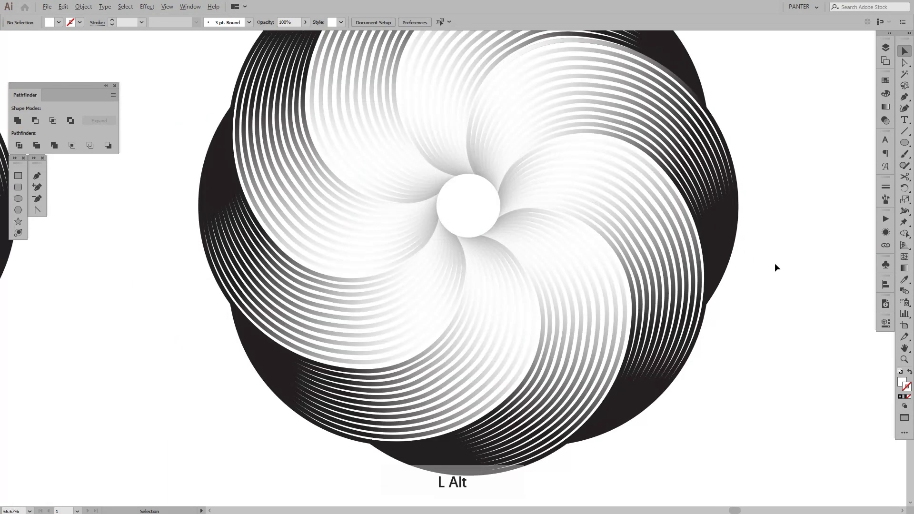
scroll(485, 207, "up", 2)
left_click(485, 200)
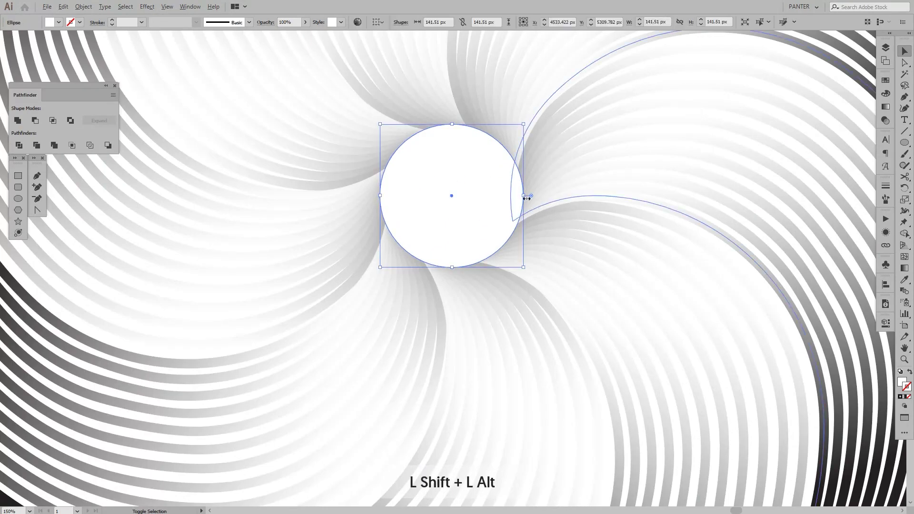
left_click_drag(522, 195, 540, 229)
scroll(515, 191, "up", 2)
scroll(490, 178, "up", 2)
scroll(538, 229, "down", 7)
scroll(537, 229, "up", 5)
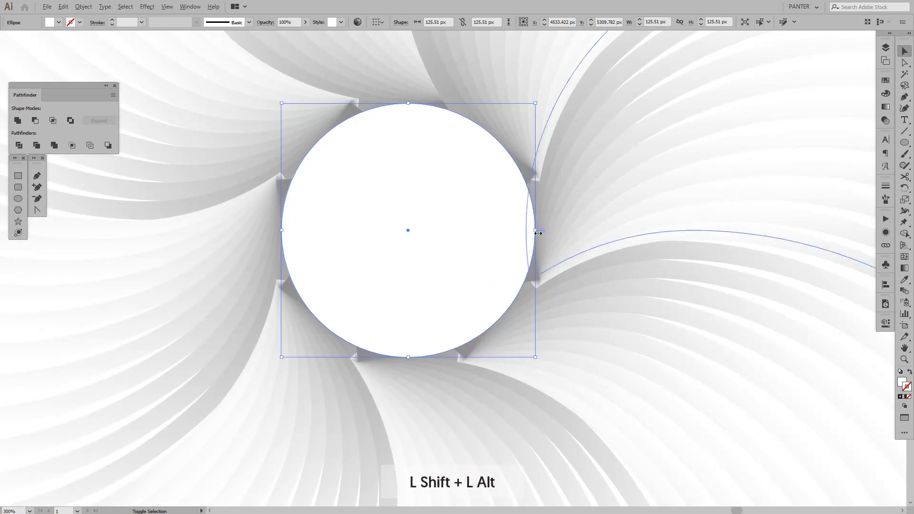
scroll(536, 230, "down", 2)
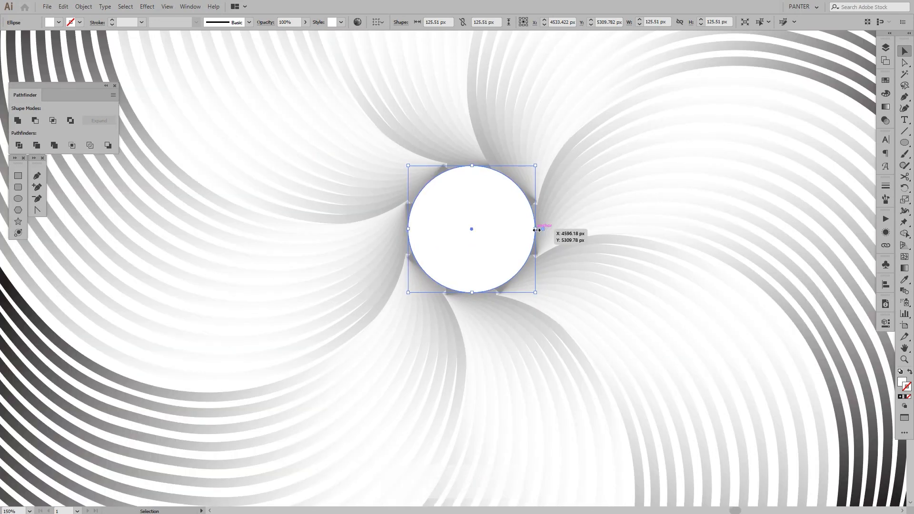
key("Delete")
- Draw a white eight-sided polygon about 130.5 px wide from the swirl's centre, covering the stroke ends around the opening
scroll(479, 235, "up", 1)
left_click_drag(479, 236, 461, 232)
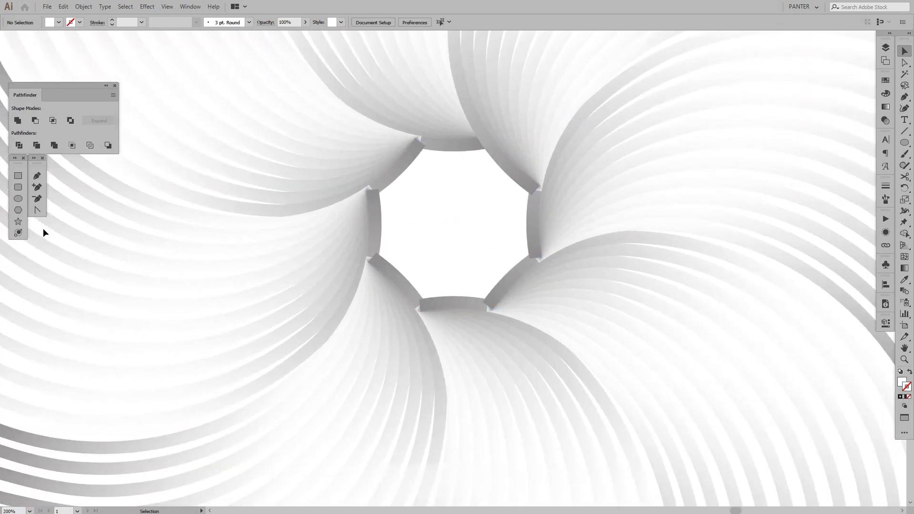
left_click(19, 211)
left_click_drag(454, 224, 547, 256)
key("Up")
key("Up")
key("shift")
key("v")
key("space")
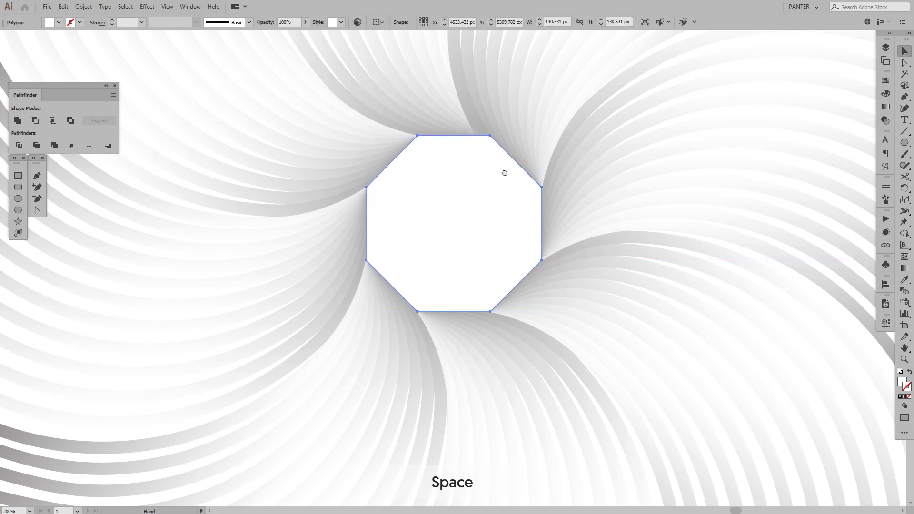
left_click_drag(484, 129, 476, 192)
scroll(461, 159, "down", 2)
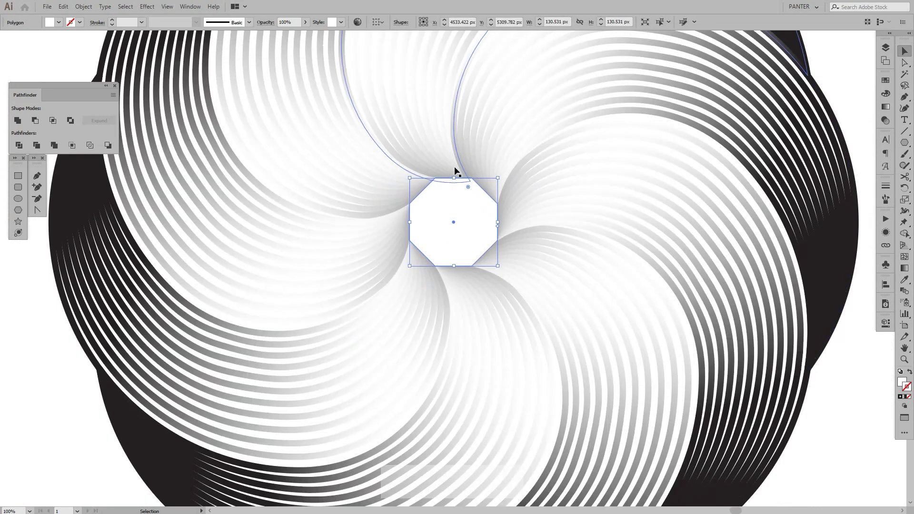
left_click(841, 412)
- Compare the centre of the octagon-covered gradient swirl with the uncovered original
scroll(841, 412, "down", 2)
key("space")
left_click_drag(833, 404, 670, 342)
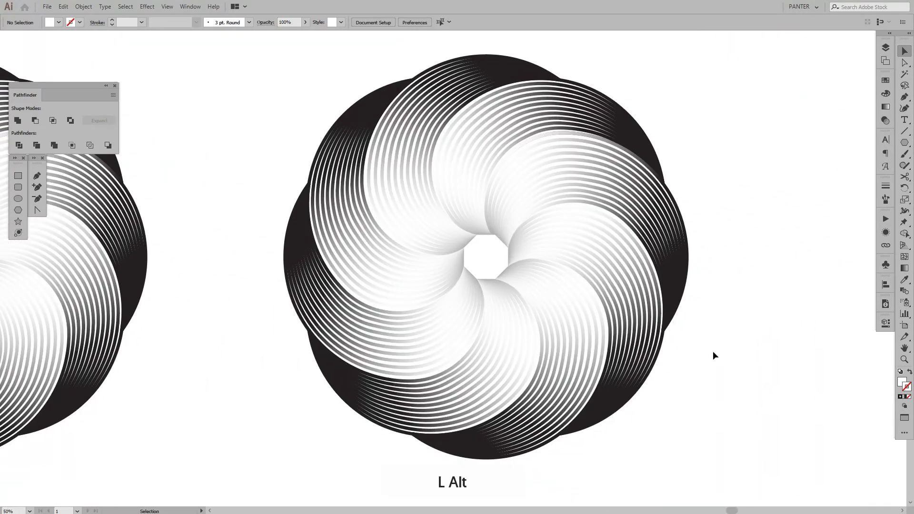
scroll(733, 354, "down", 2)
key("space")
scroll(622, 310, "up", 2)
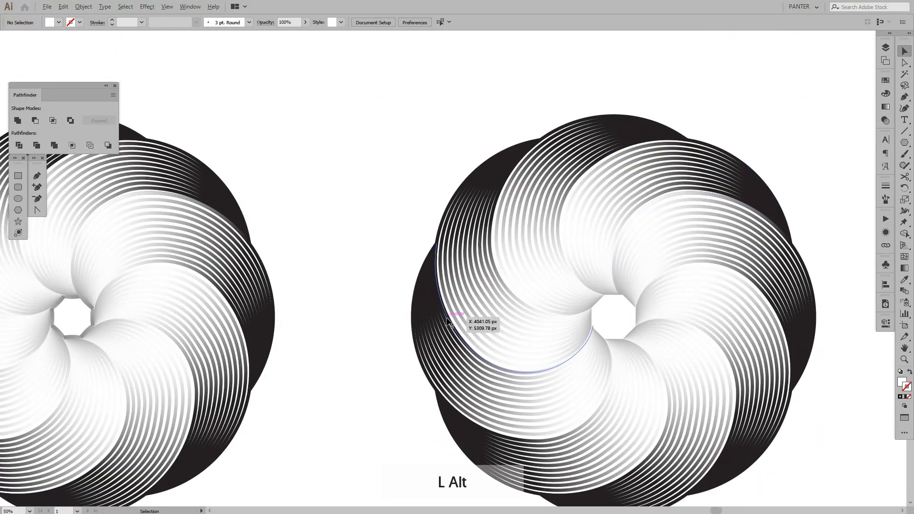
scroll(469, 323, "down", 2)
left_click_drag(419, 350, 418, 340)
scroll(519, 287, "up", 2)
key("space")
left_click_drag(675, 347, 642, 316)
scroll(643, 316, "down", 2)
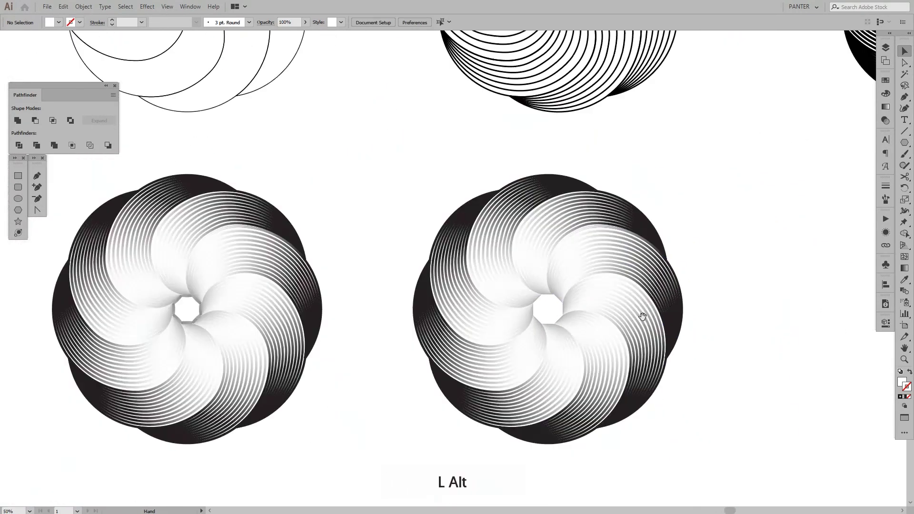
- Review all the swirl variants together, from the overlapping circles and outline swirl to the black and gradient versions
left_click_drag(722, 288, 515, 291)
scroll(589, 314, "down", 1)
key("space")
scroll(553, 280, "up", 1)
key("space")
scroll(583, 292, "down", 1)
key("space")
scroll(522, 281, "up", 1)
key("space")
scroll(556, 273, "down", 1)
key("space")
scroll(526, 304, "up", 1)
key("space")
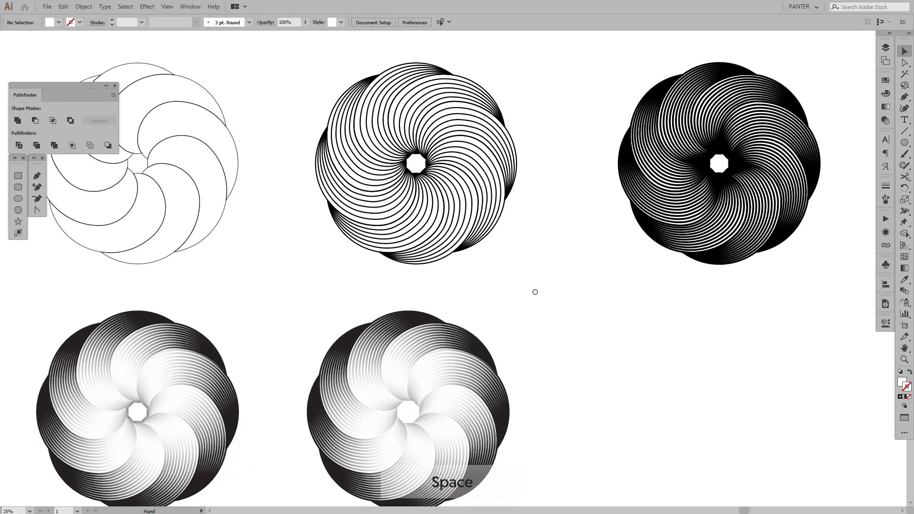
key("z")
mouse_move(587, 287)
left_mouse_down()
mouse_move(559, 288)
mouse_move(589, 277)
left_mouse_up()
key("v")
key("space")
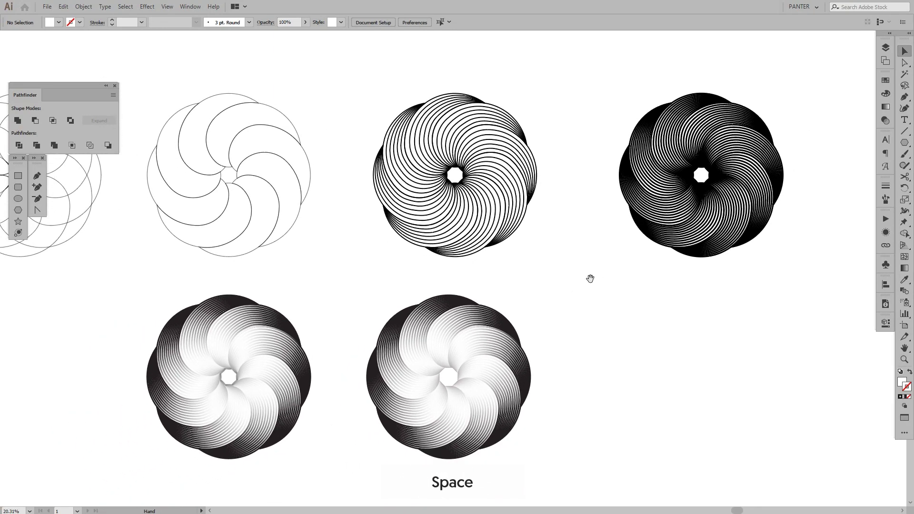
key("space")
left_click_drag(139, 185, 267, 187)
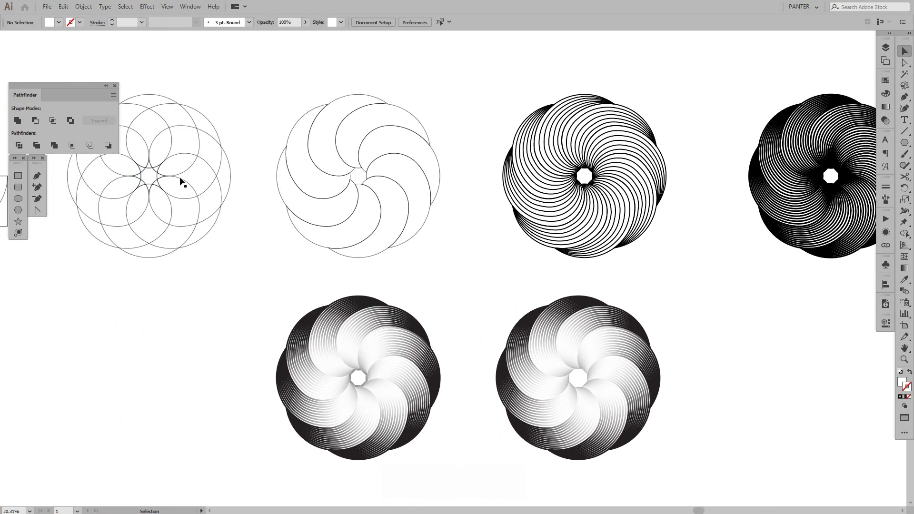
left_click_drag(588, 284, 536, 287)
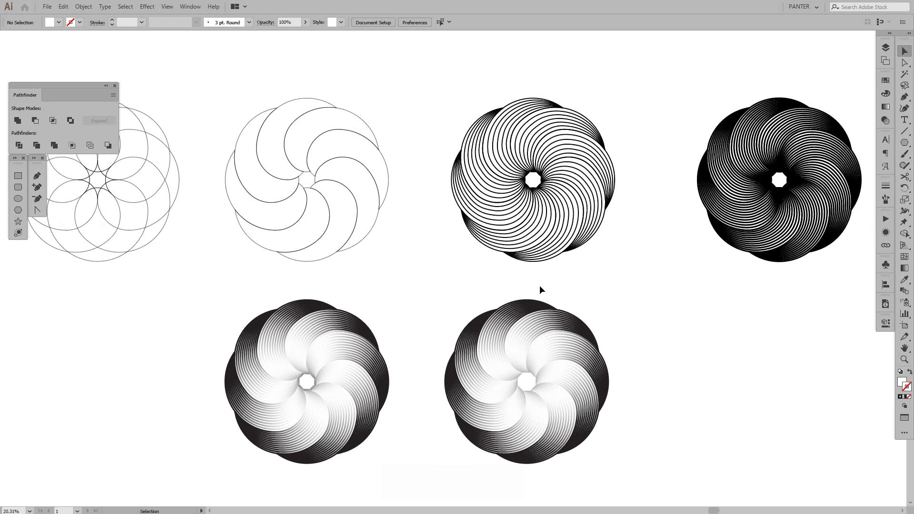